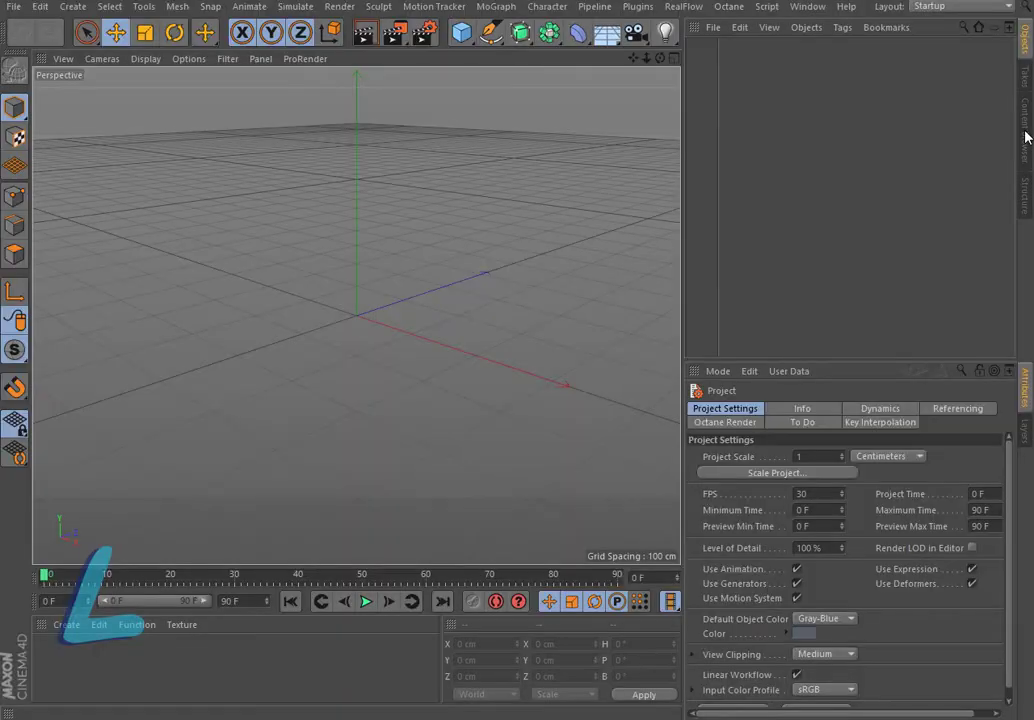
Open the Content Browser to list the base-mesh presets such as dog, horse and human
left_click(1025, 136)
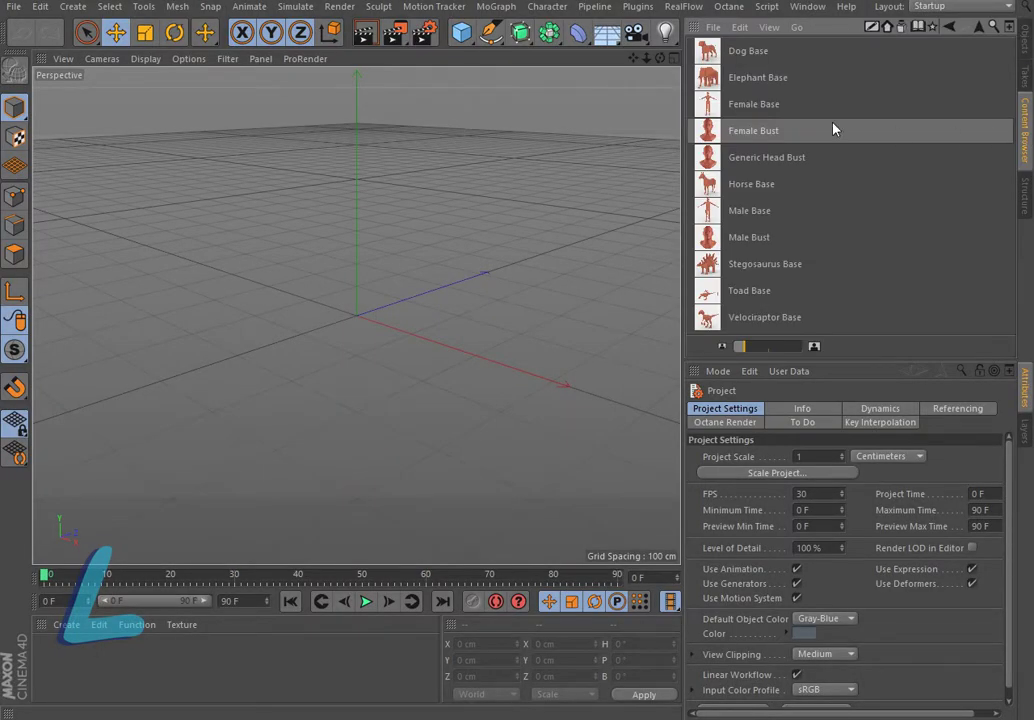
Load the Male Base figure from the Content Browser, frame it, and return to the Objects list
double_click(748, 212)
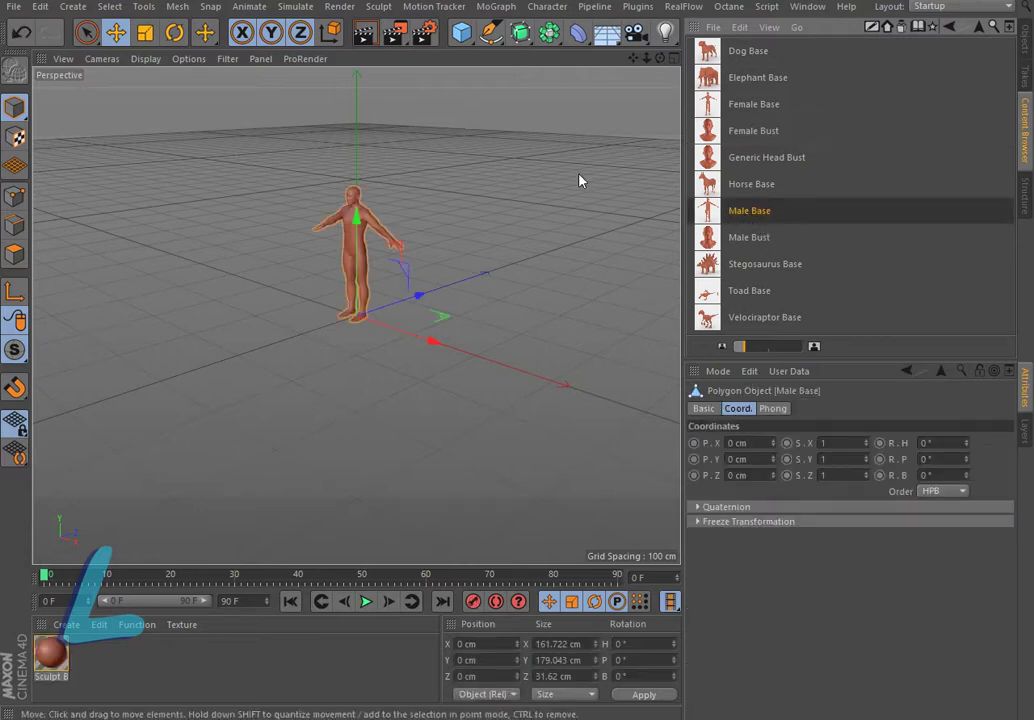
left_click_drag(529, 47, 358, 307, "alt")
scroll(357, 316, "up", 3)
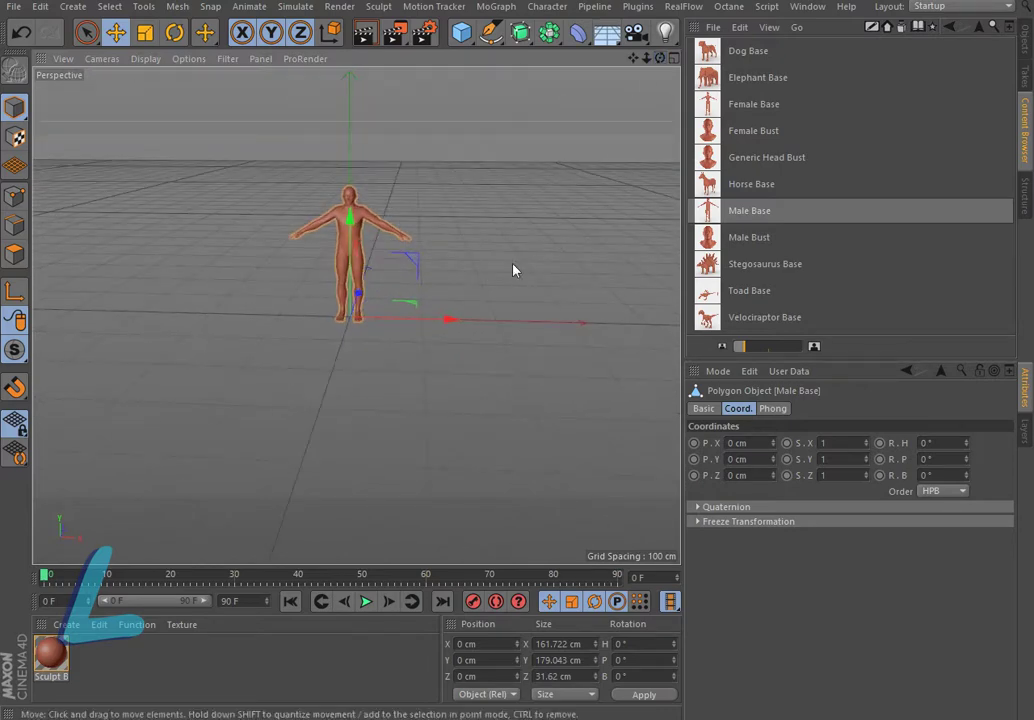
scroll(383, 262, "up", 2)
scroll(383, 262, "up", 2)
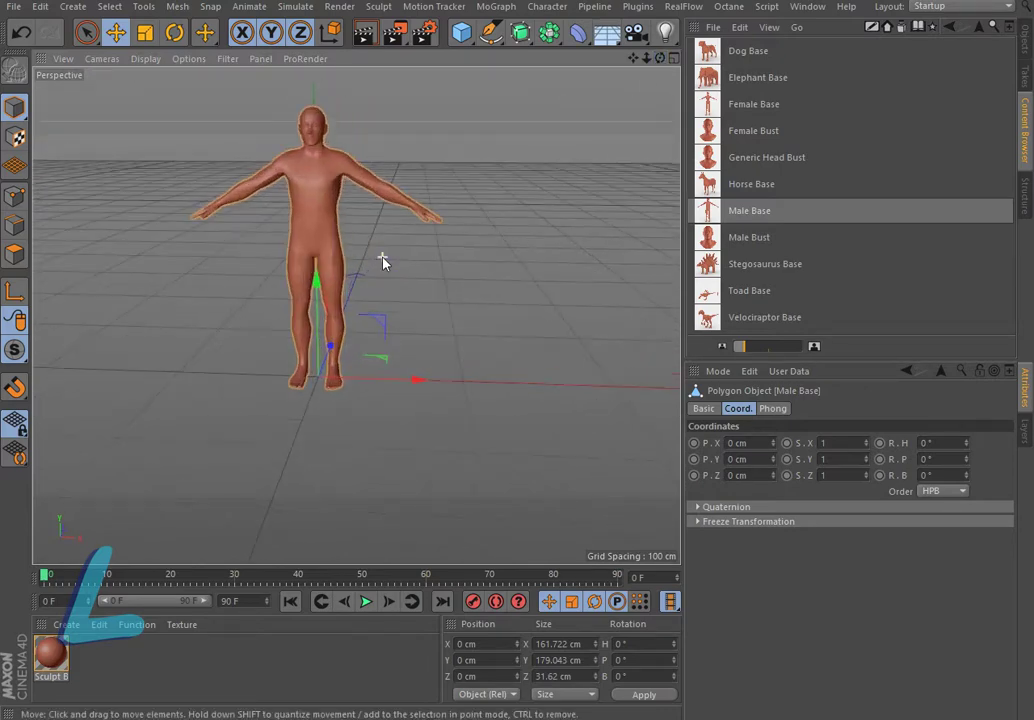
scroll(485, 212, "up", 1)
left_click_drag(632, 58, 357, 316)
scroll(358, 314, "up", 2)
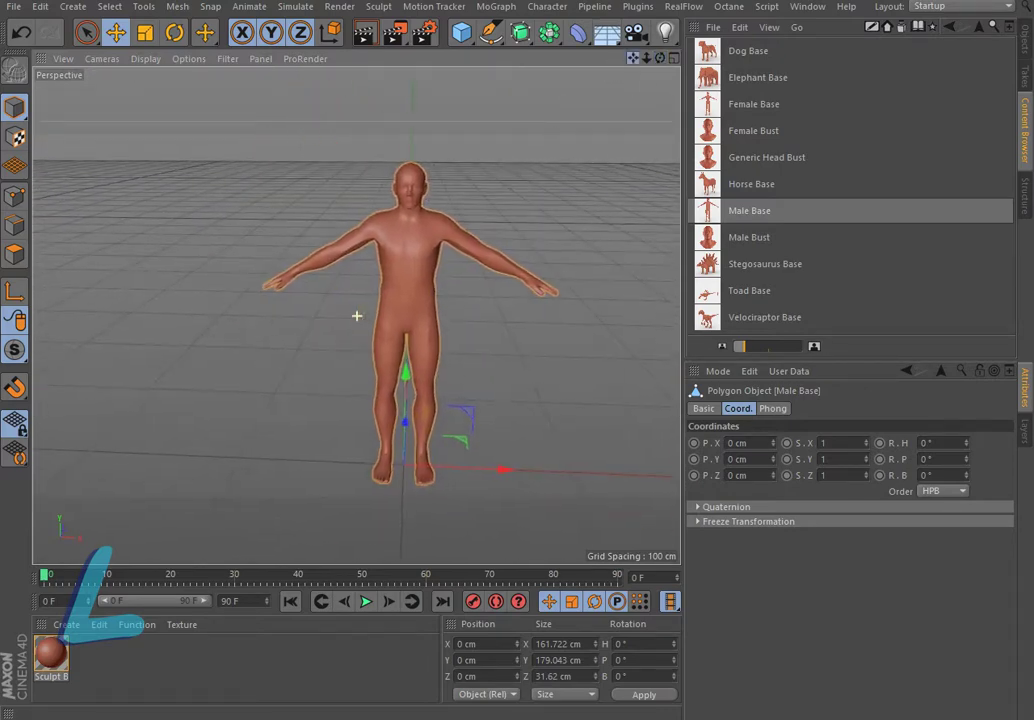
scroll(358, 316, "down", 2)
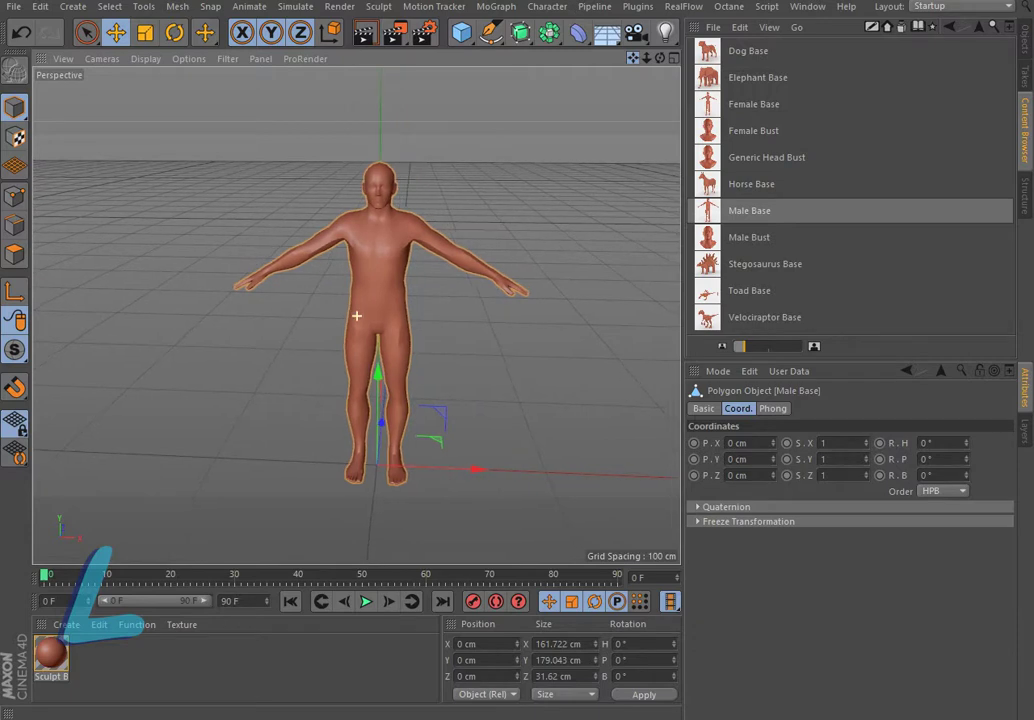
left_click(1027, 42)
Delete Male Base's texture tag and nest the figure under a new Subdivision Surface
left_click(832, 47)
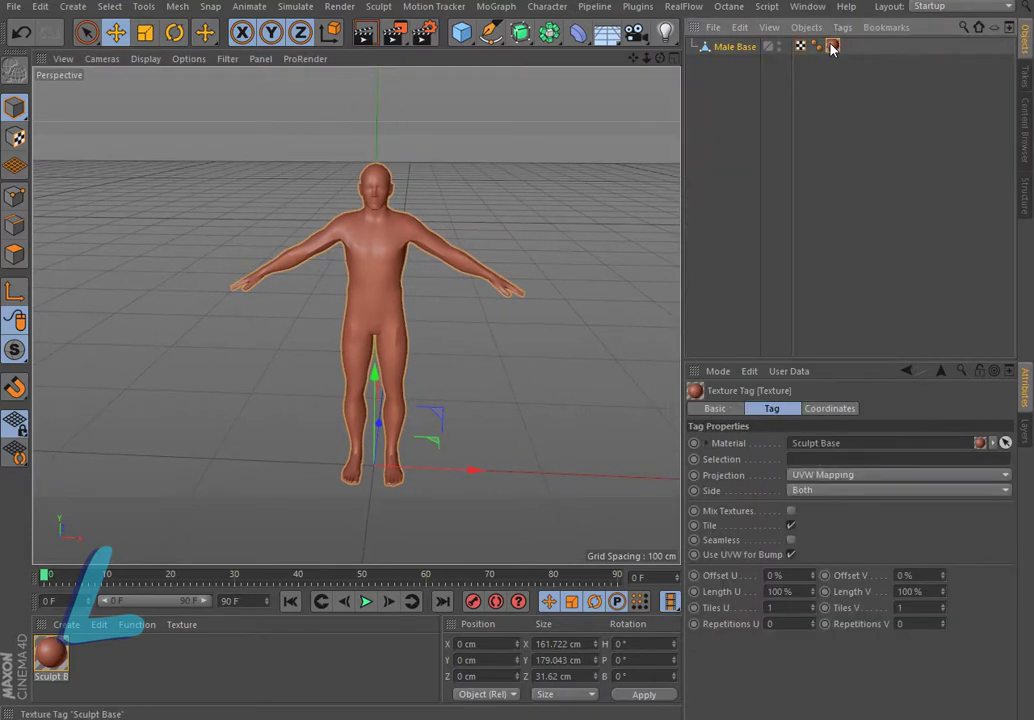
key("Delete")
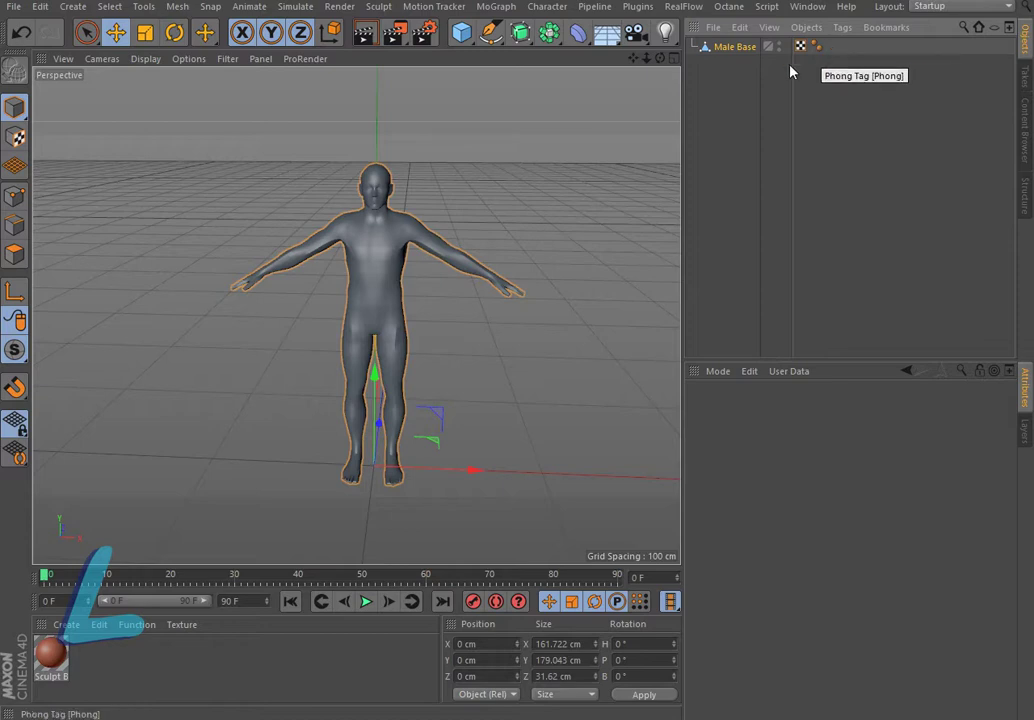
left_click(521, 35)
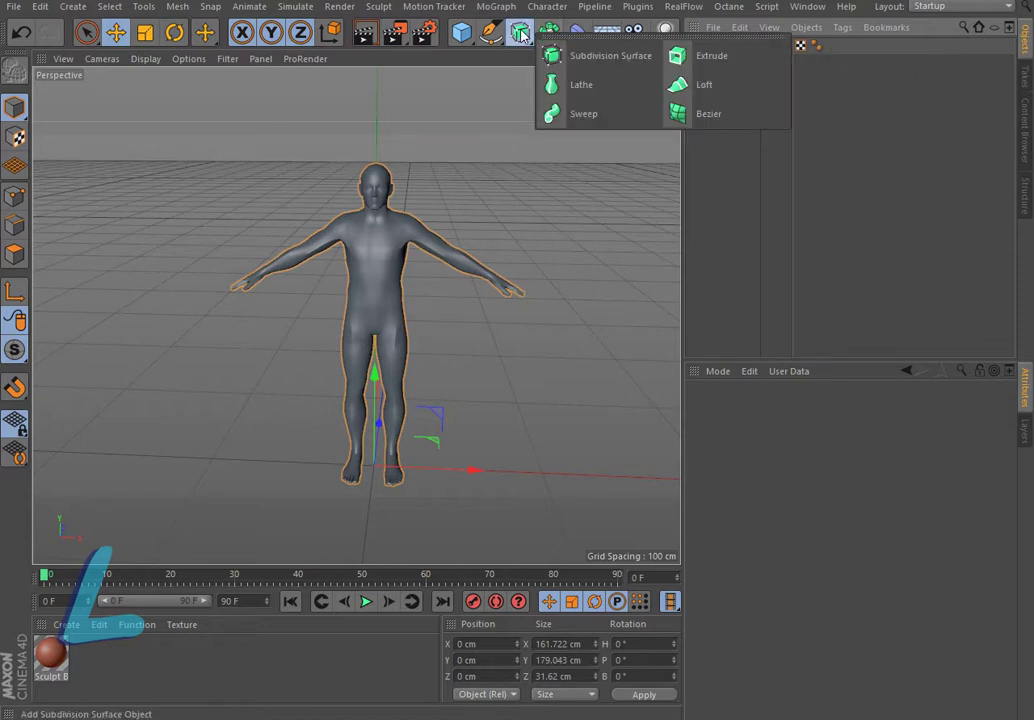
left_click(578, 55)
left_click_drag(735, 64, 752, 50)
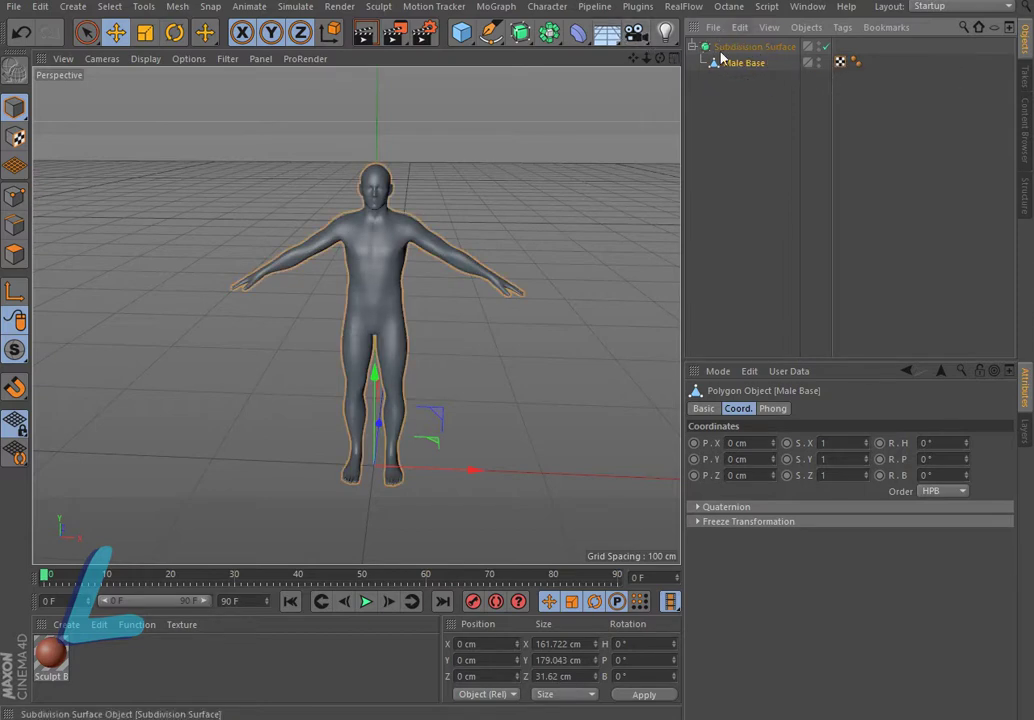
left_click(495, 7)
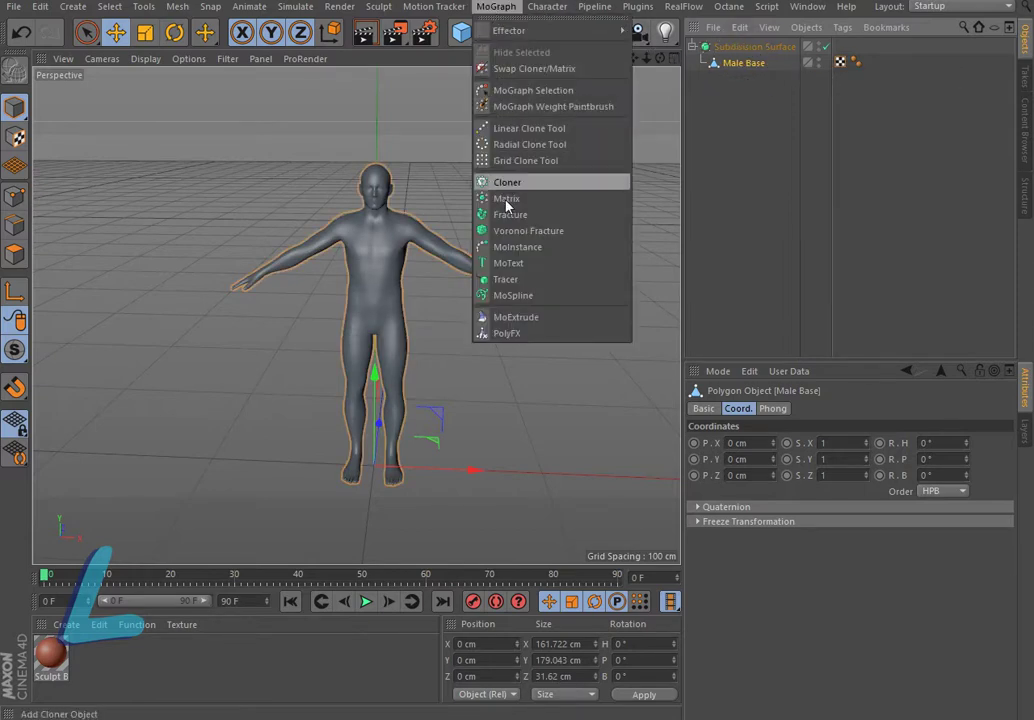
Add a Voronoi Fracture with a 1000-point Exponential Point Generator, P.Y -20 cm, S.Y 5
left_click(512, 231)
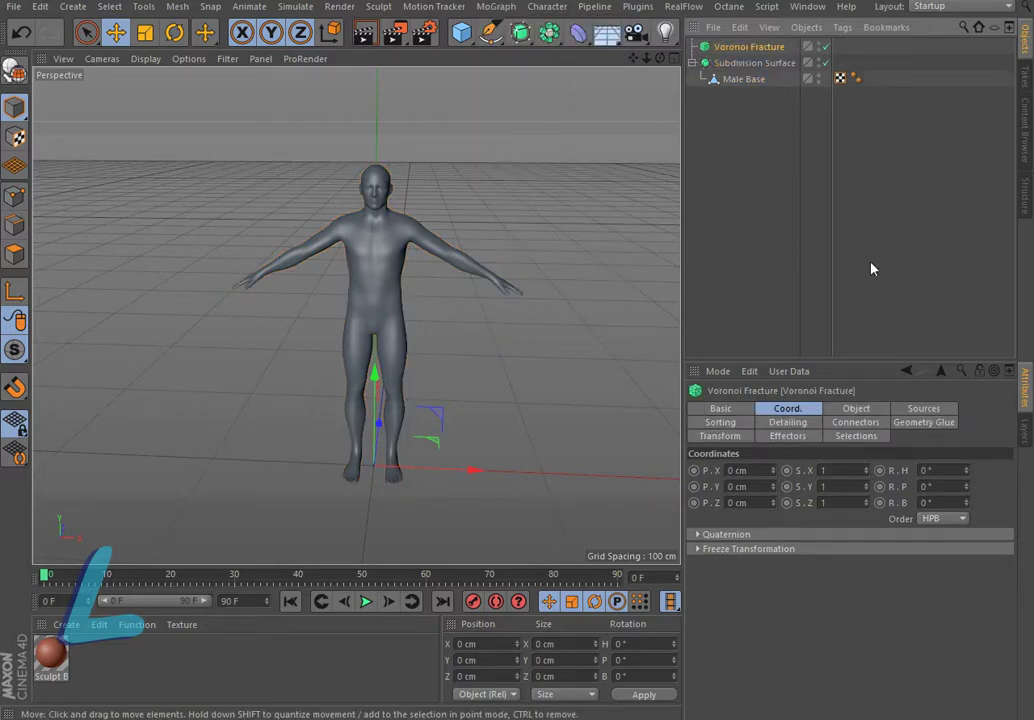
left_click(858, 410)
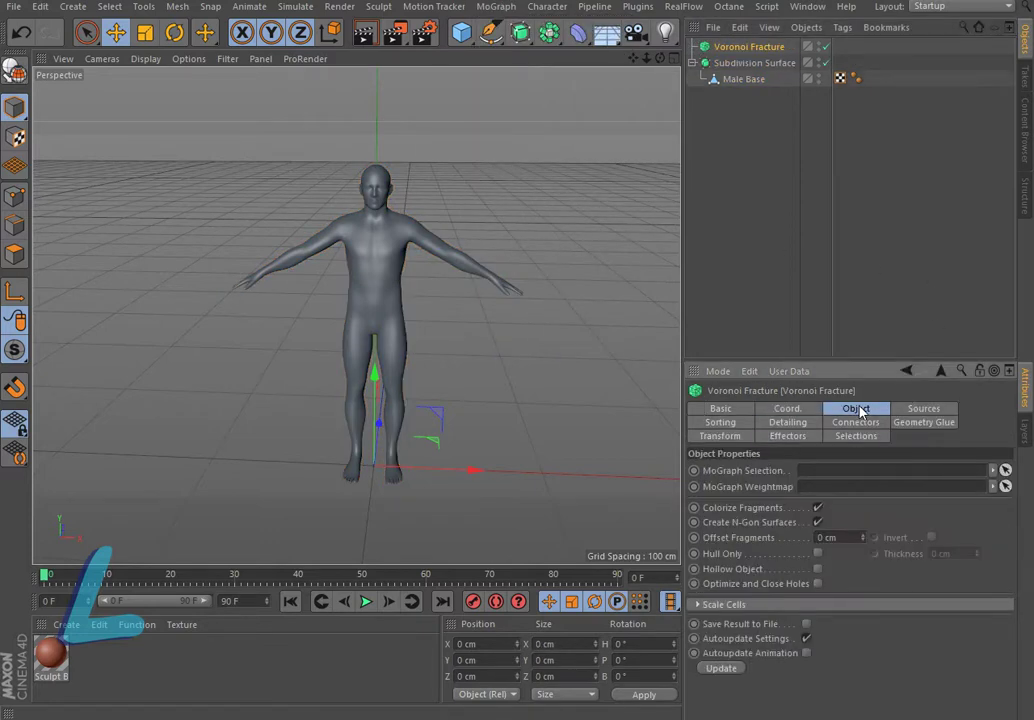
left_click(929, 411)
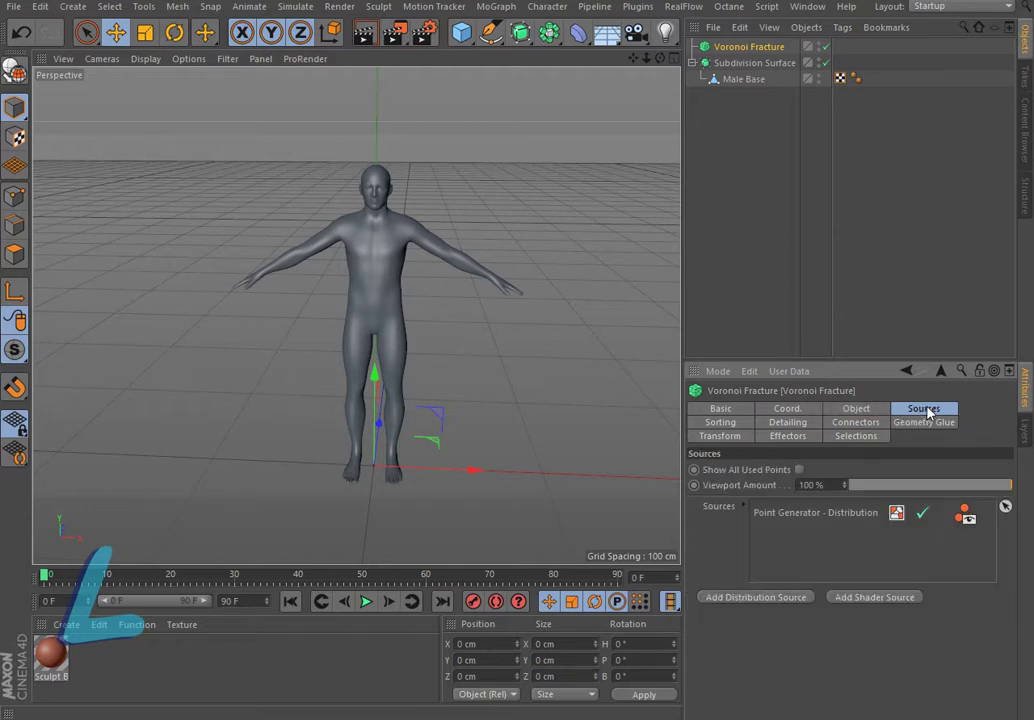
left_click(828, 516)
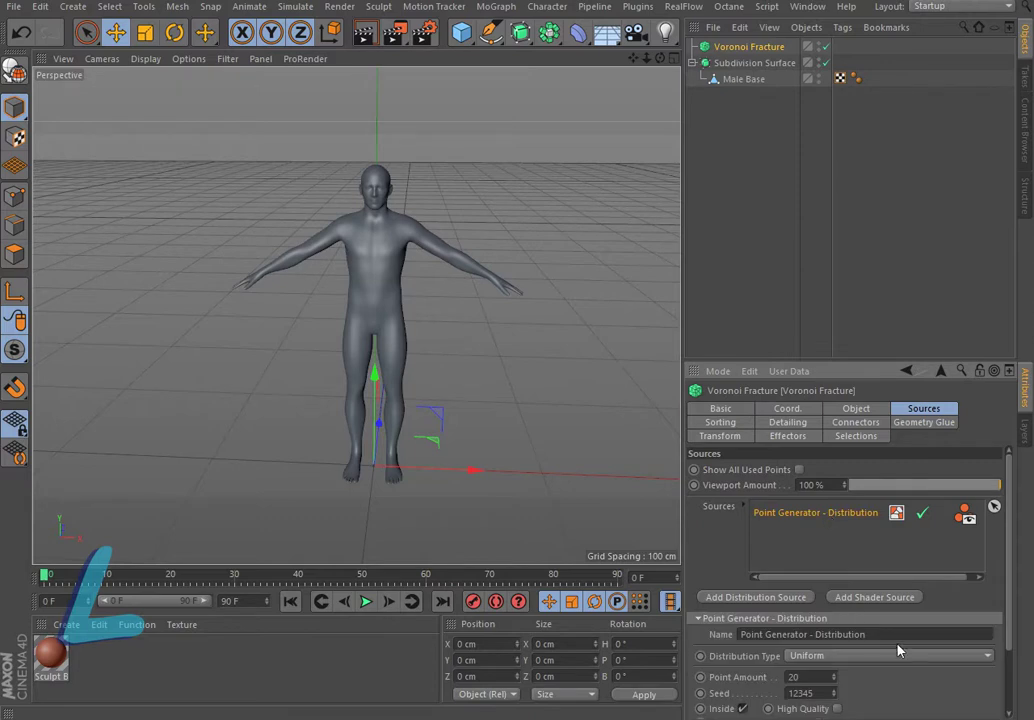
double_click(809, 679)
type("1000")
left_click(854, 657)
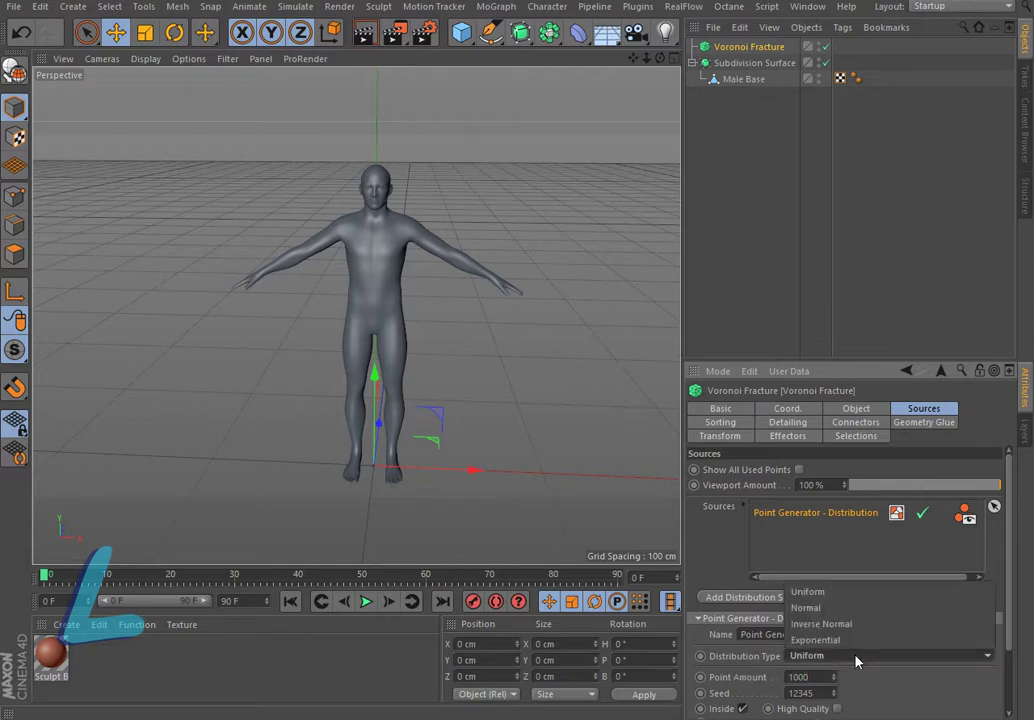
left_click(854, 640)
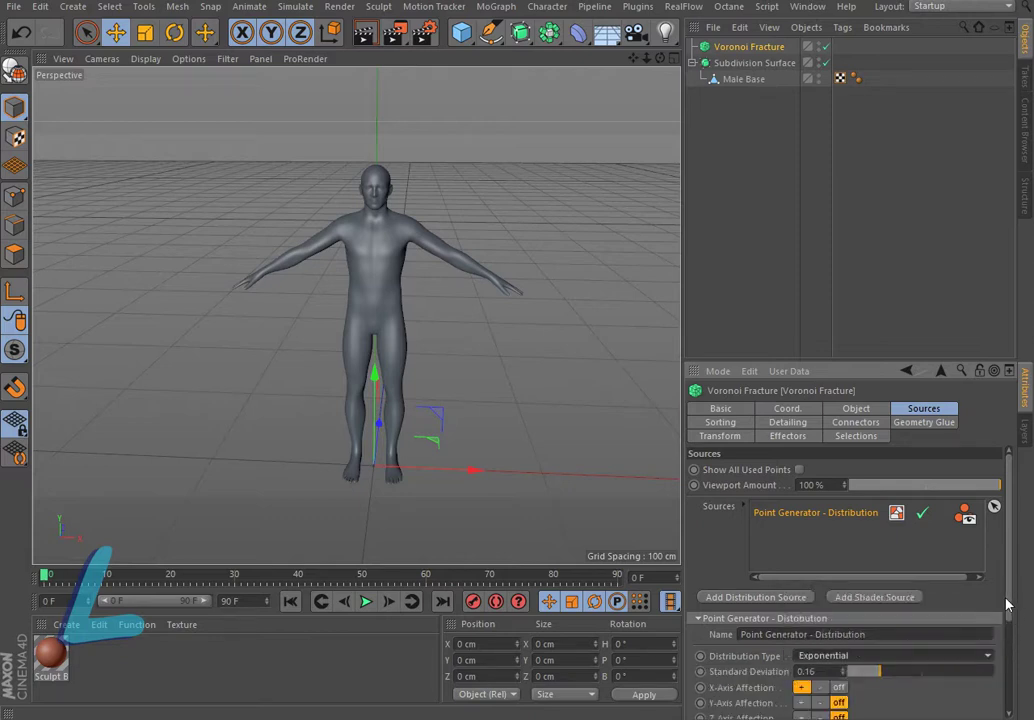
left_click_drag(1009, 605, 1016, 679)
scroll(1016, 679, "down", 2)
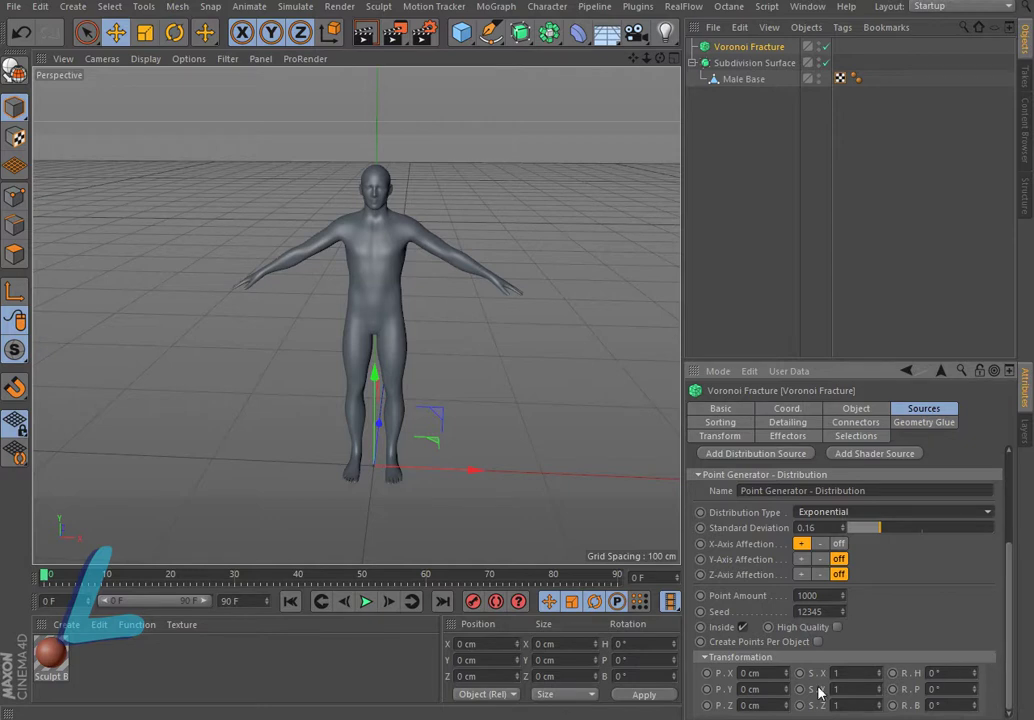
key("BackSpace")
type("5")
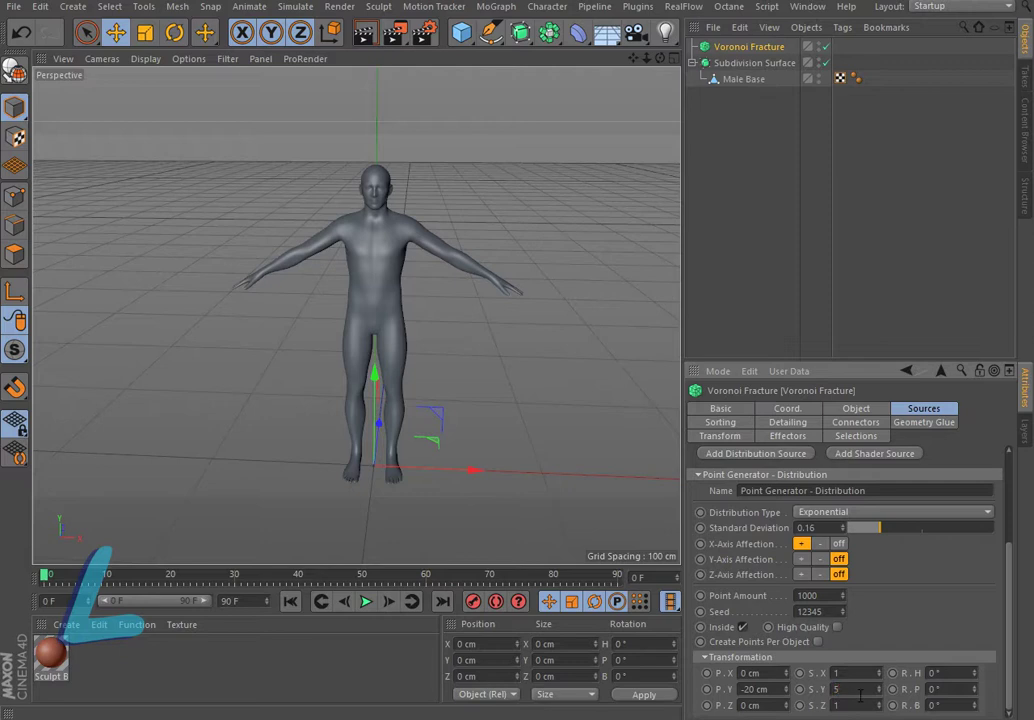
Review the fracture's Detailing settings and check the Subdivision Surface and Male Base objects
left_click(790, 425)
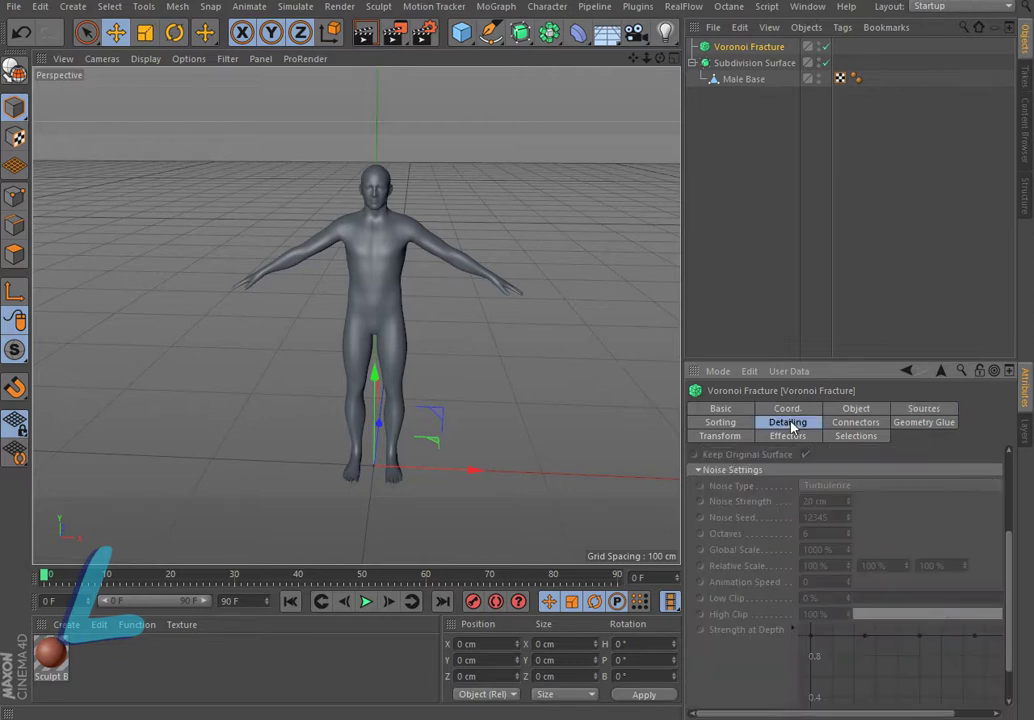
left_click(756, 64)
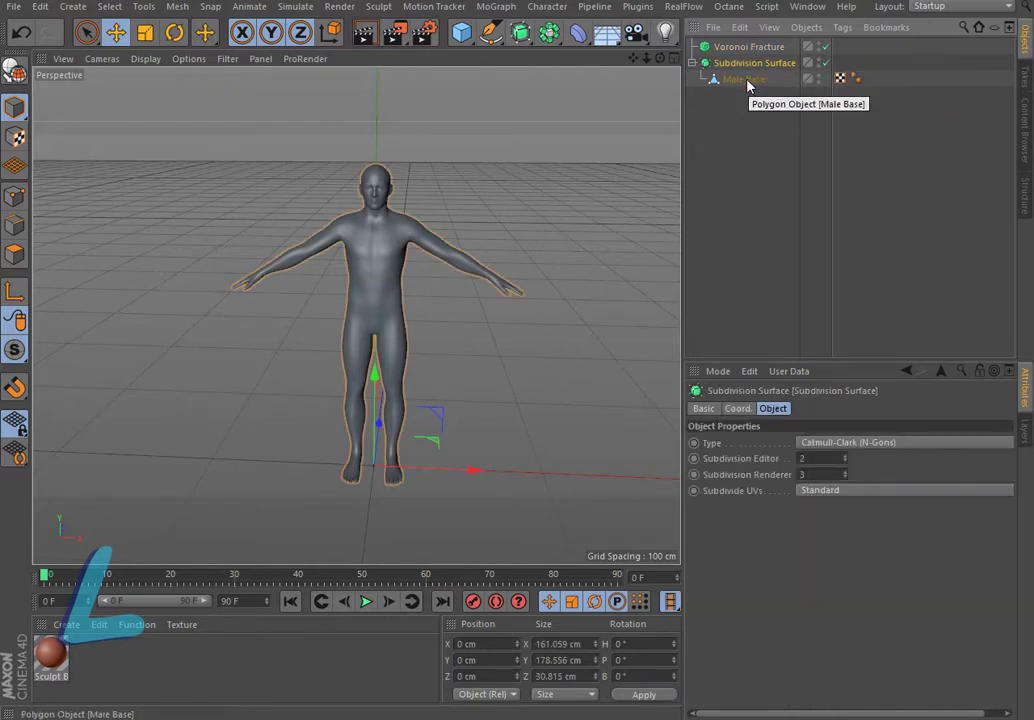
left_click(742, 78)
left_click(748, 47)
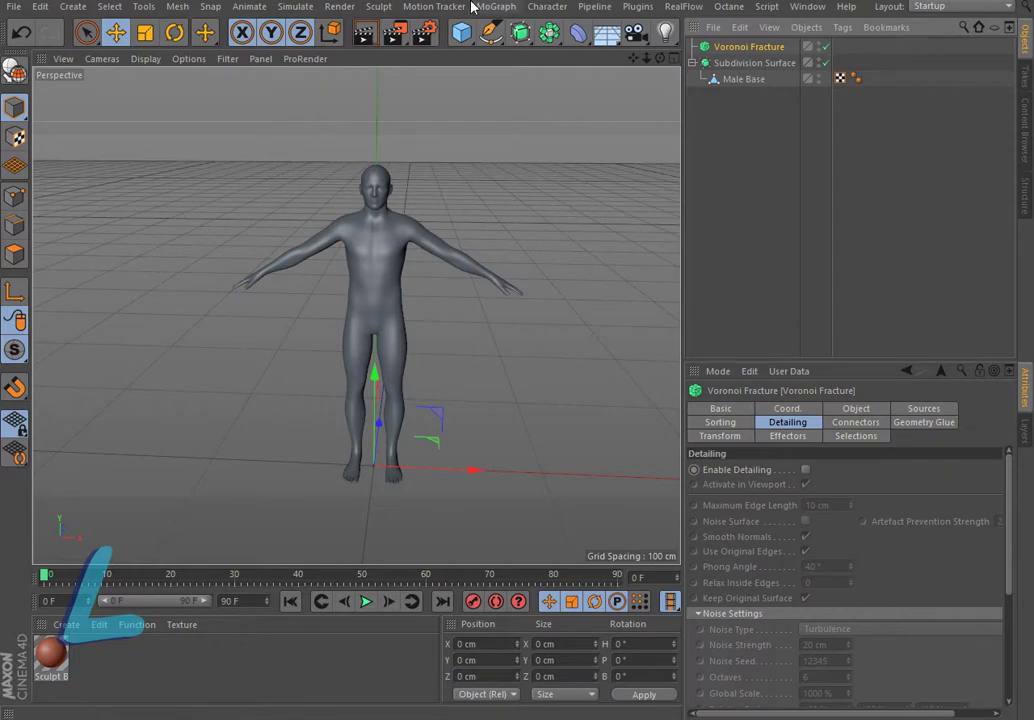
left_click(485, 7)
mouse_move(552, 30)
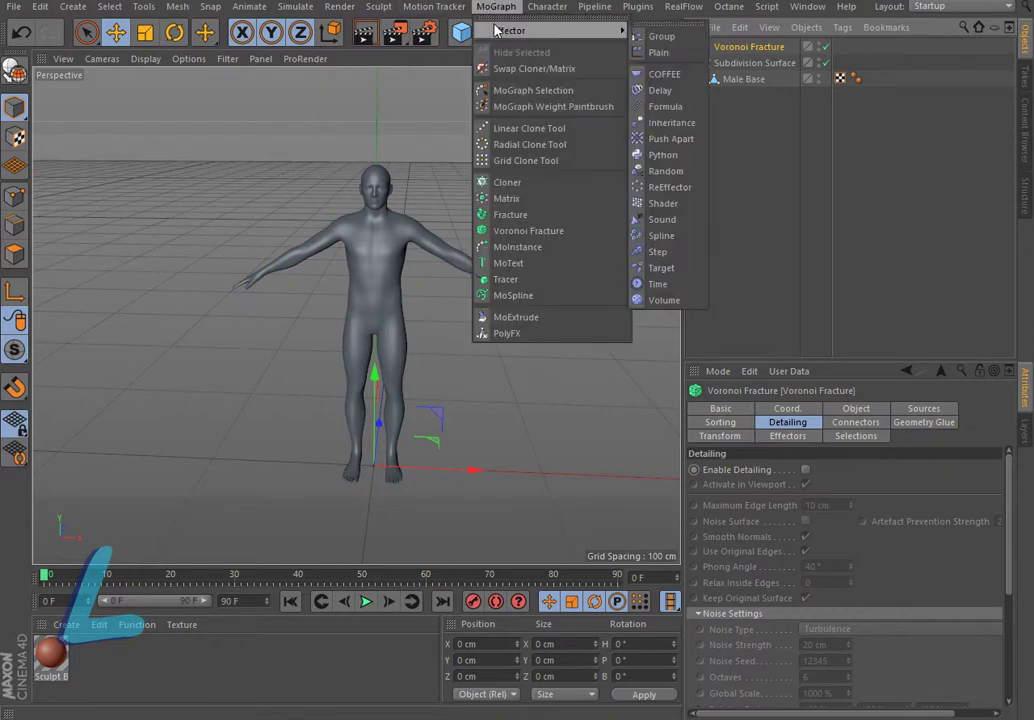
Add a Random effector with a Sphere falloff at 30% scale
left_click(668, 171)
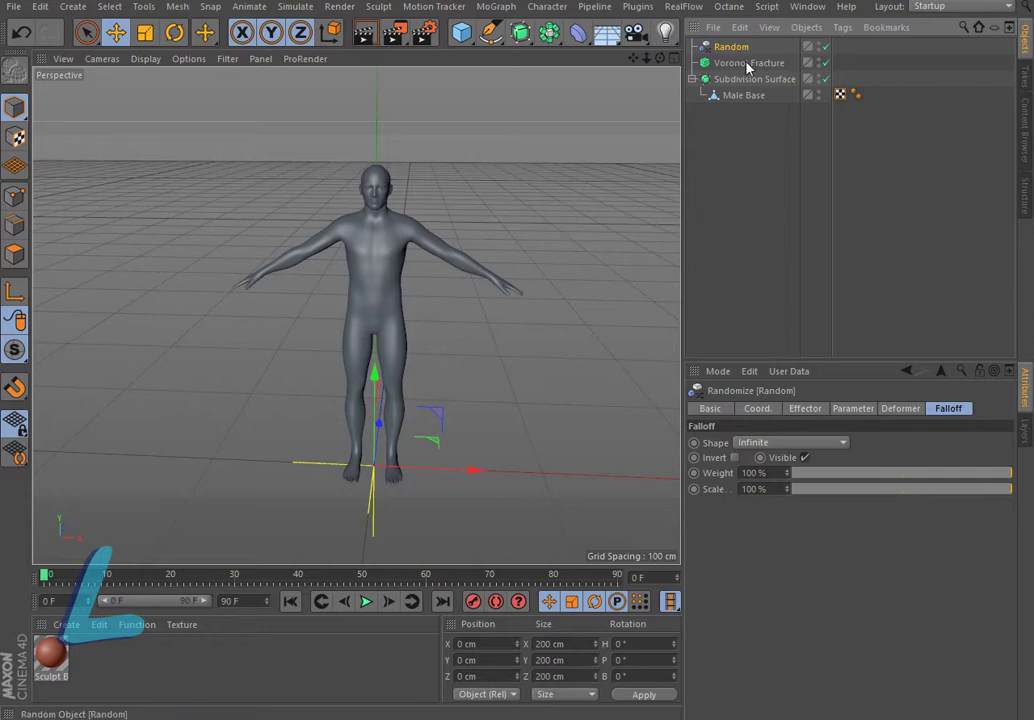
left_click(806, 447)
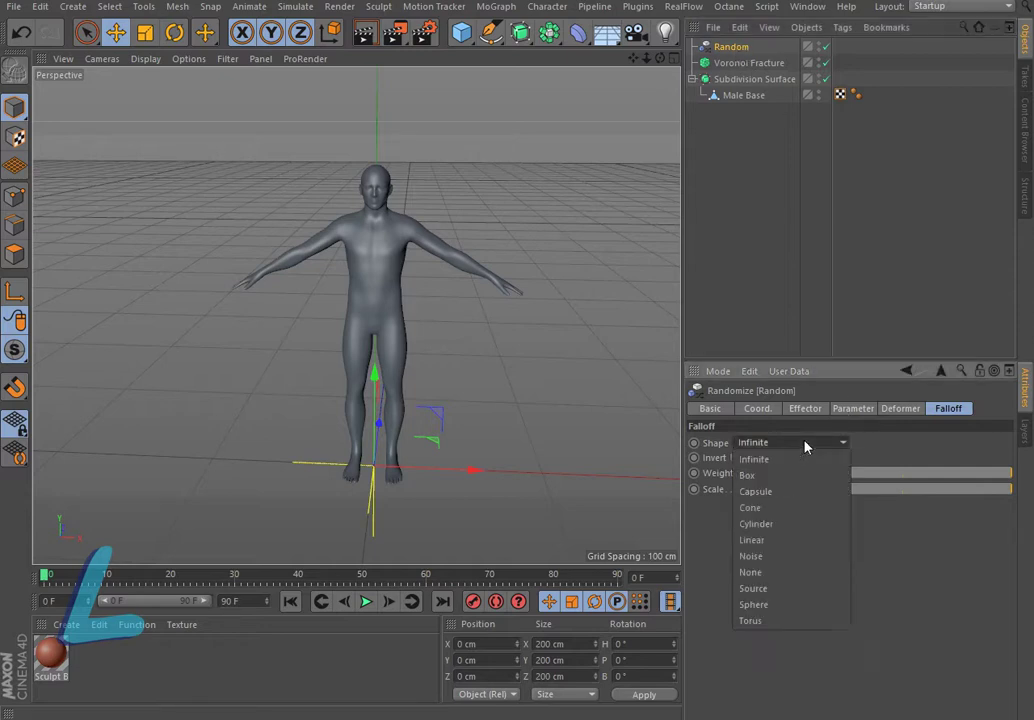
left_click(785, 606)
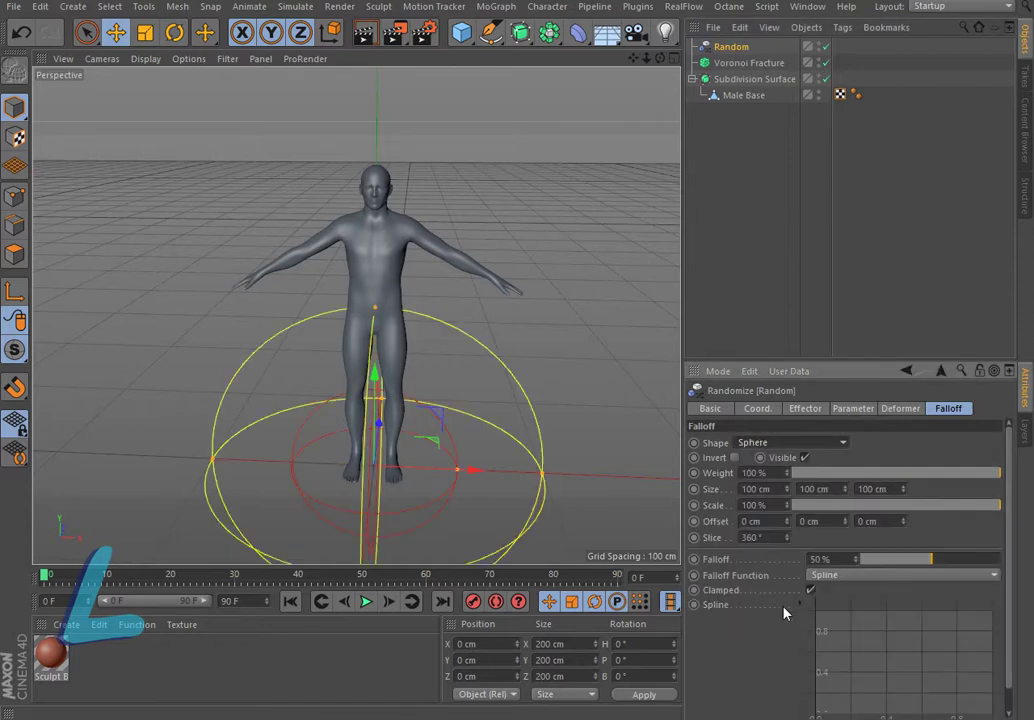
double_click(776, 505)
type("30")
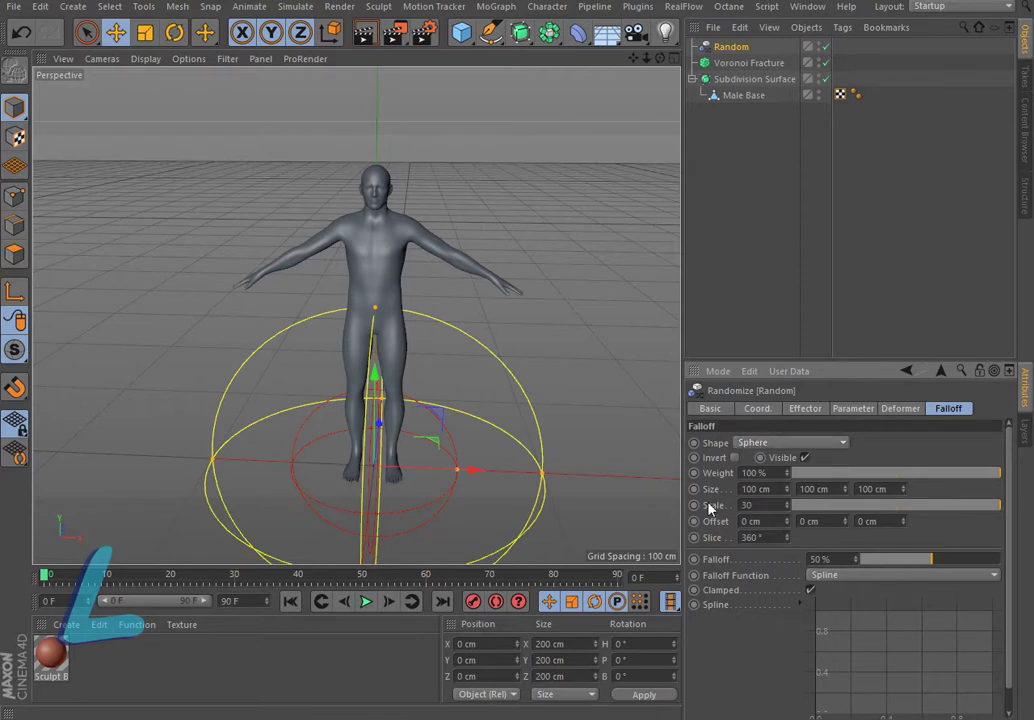
key("Return")
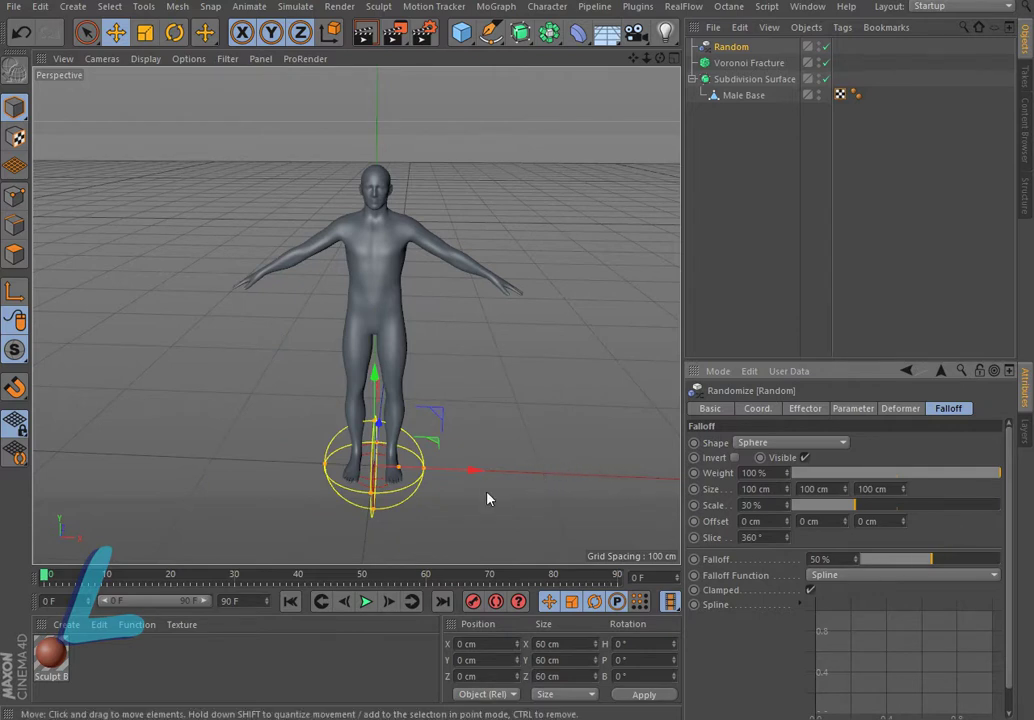
Set the animation end frame to 300 and expand the preview range to 0–300 F
double_click(228, 600)
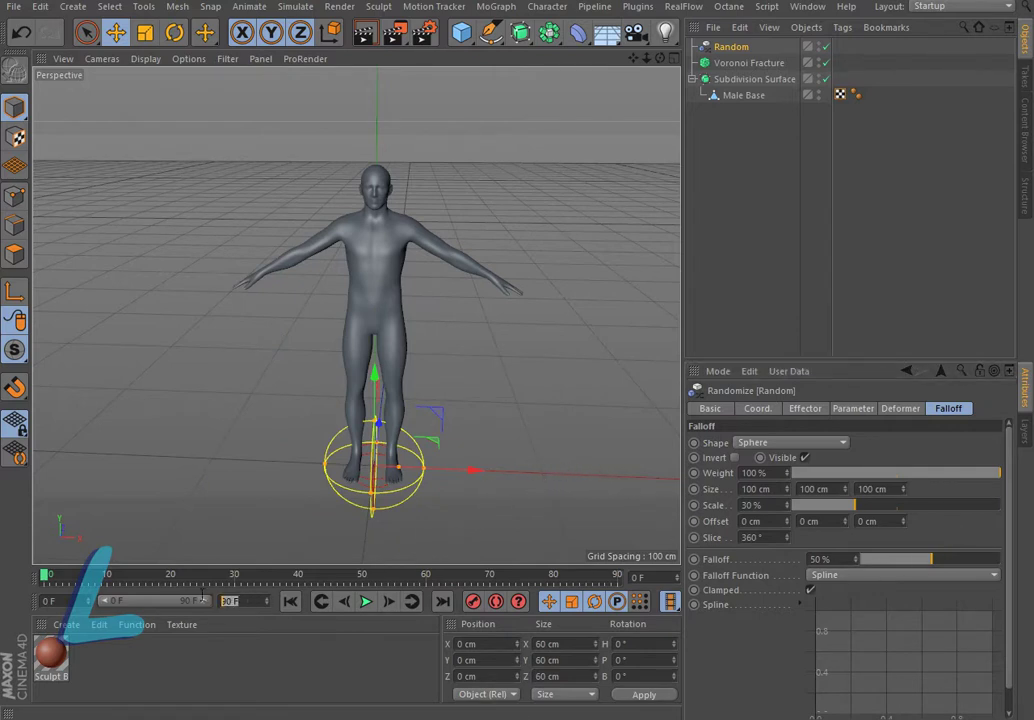
type("300")
key("Return")
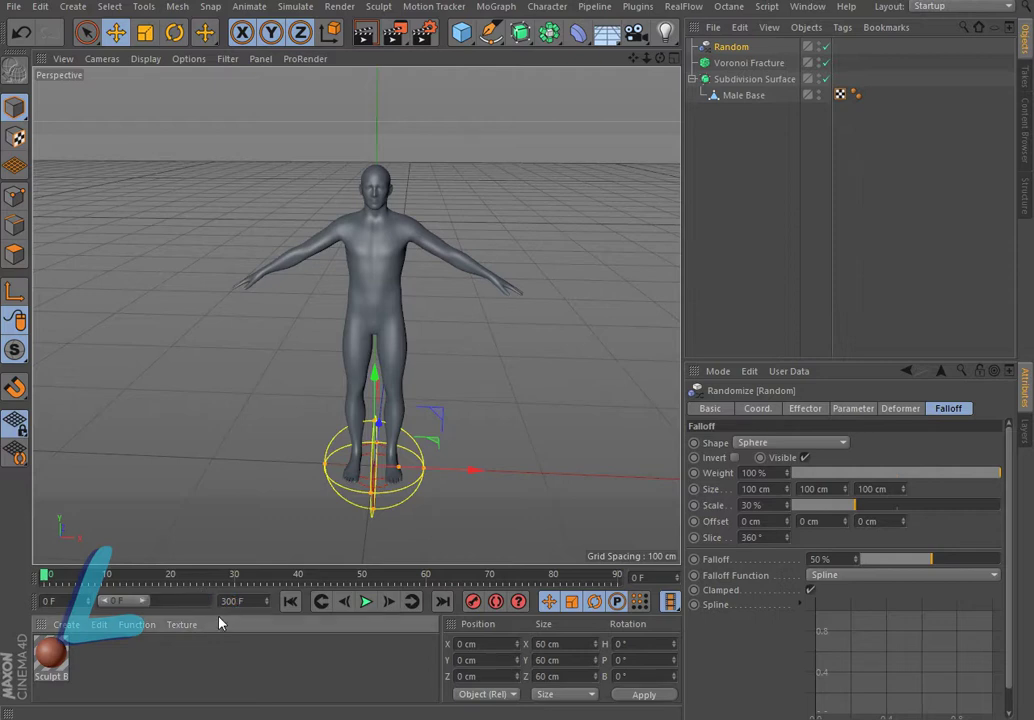
double_click(140, 601)
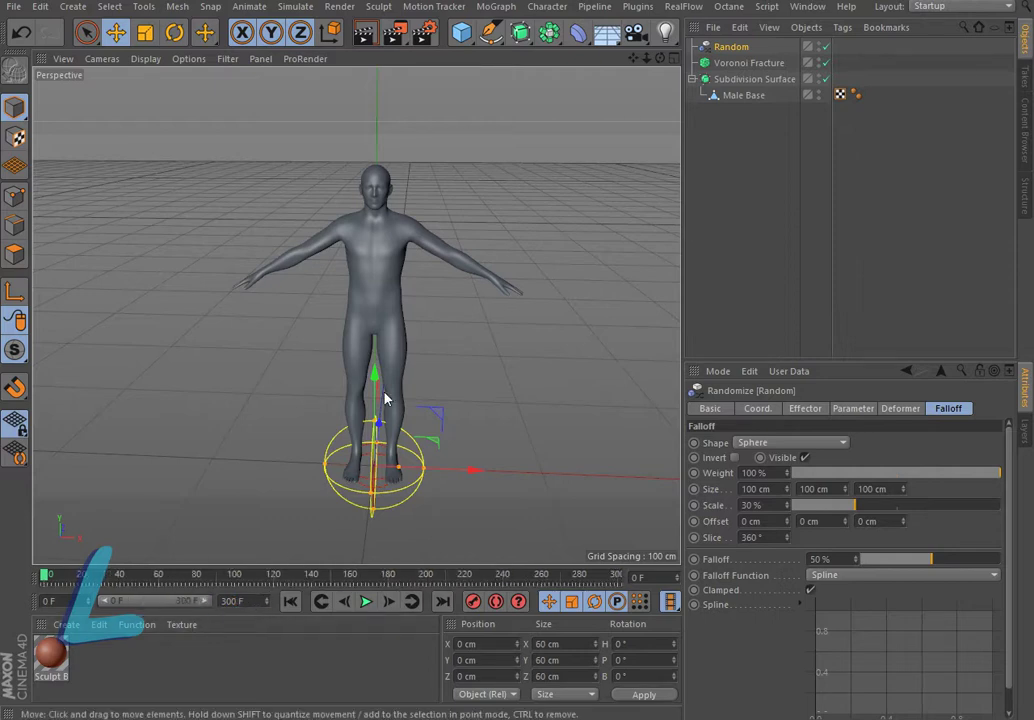
Place the Subdivision Surface inside the Voronoi Fracture to shatter the figure into coloured cells
left_click(766, 64)
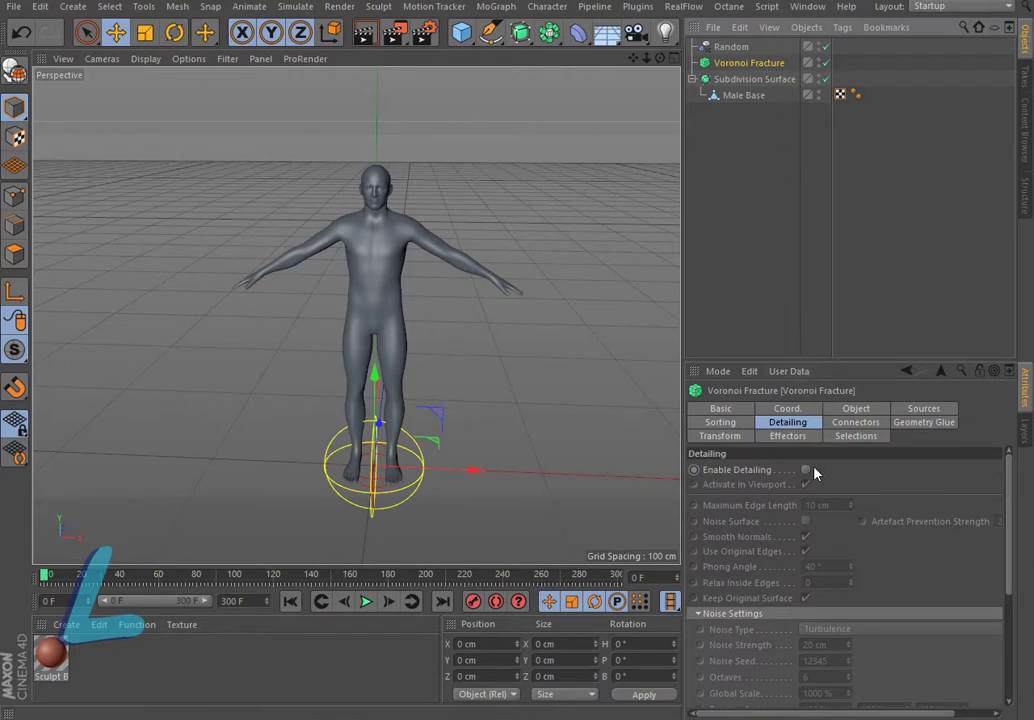
left_click(852, 410)
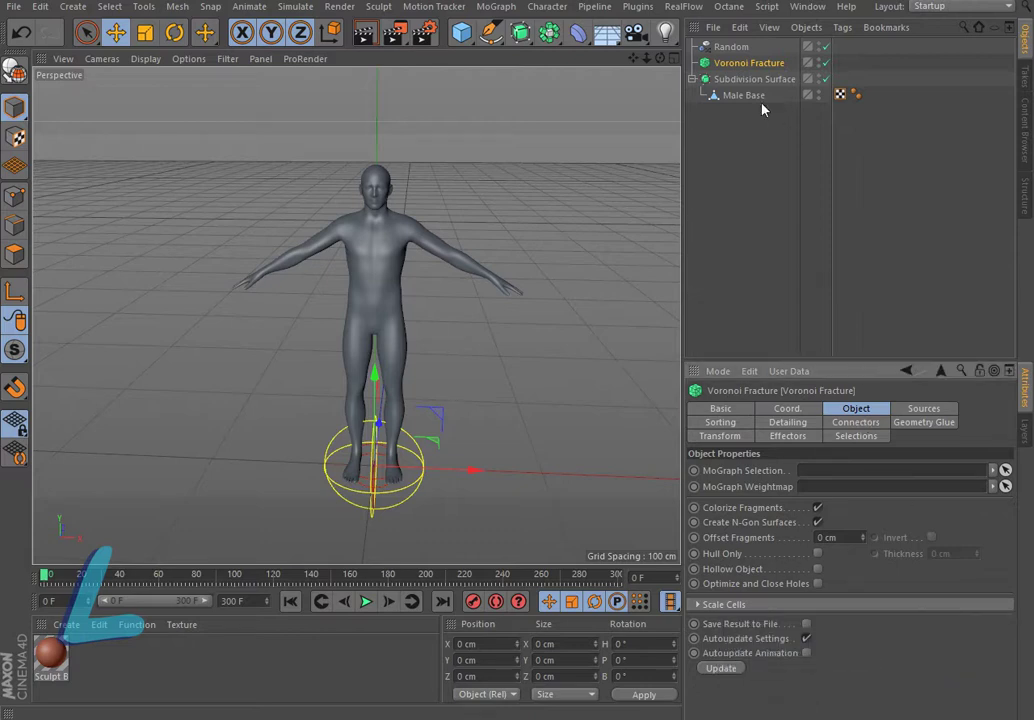
mouse_move(755, 79)
left_mouse_down()
mouse_move(755, 62)
mouse_move(762, 67)
left_mouse_up()
Hide the fracture's source points and raise the Voronoi Fracture 7.319 cm in Y
left_click(762, 64)
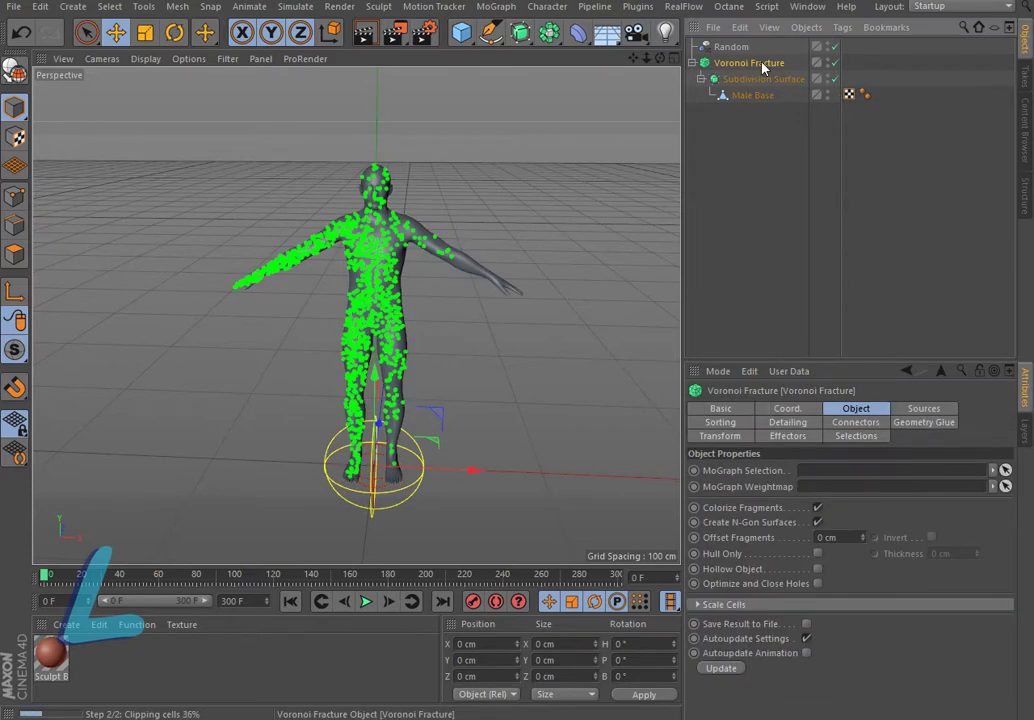
left_click(920, 408)
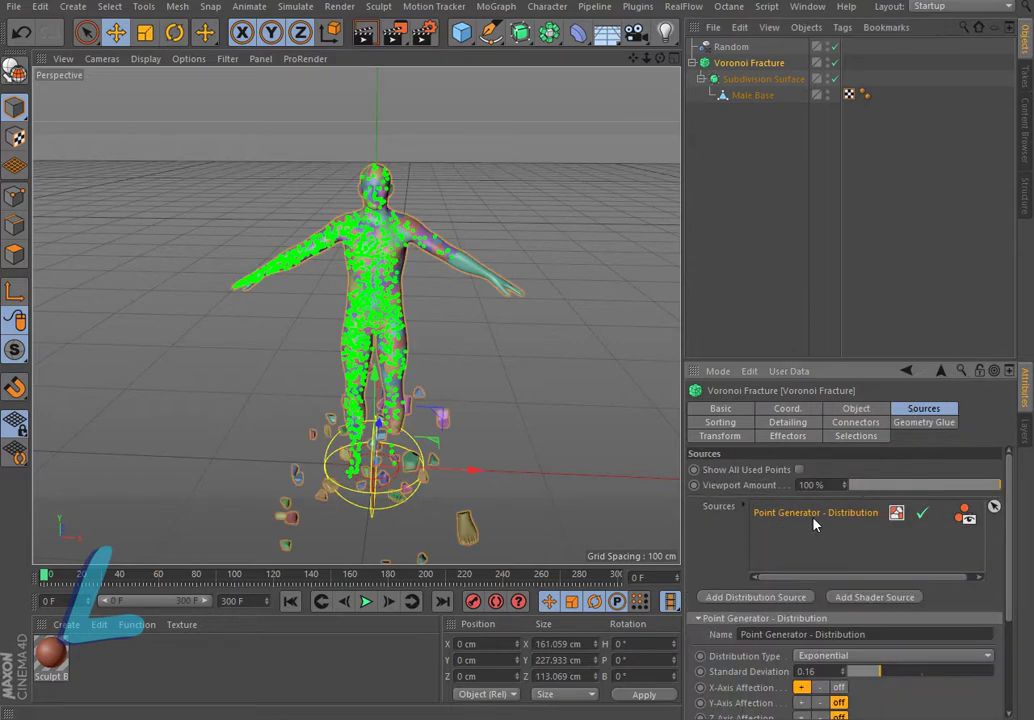
left_click(968, 520)
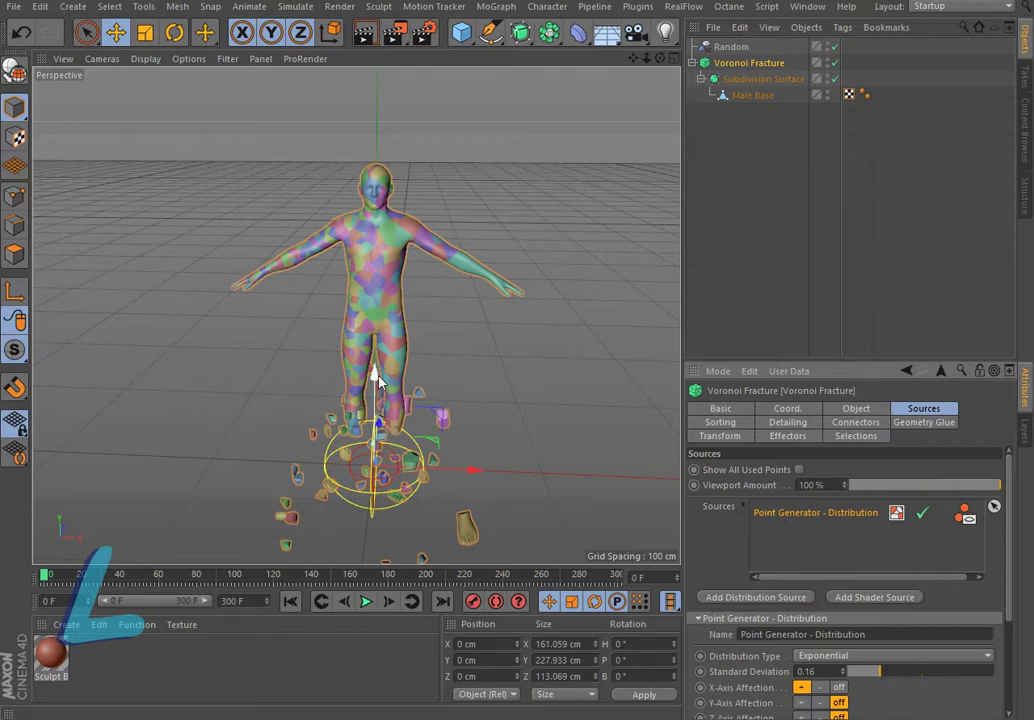
left_click_drag(377, 378, 381, 371)
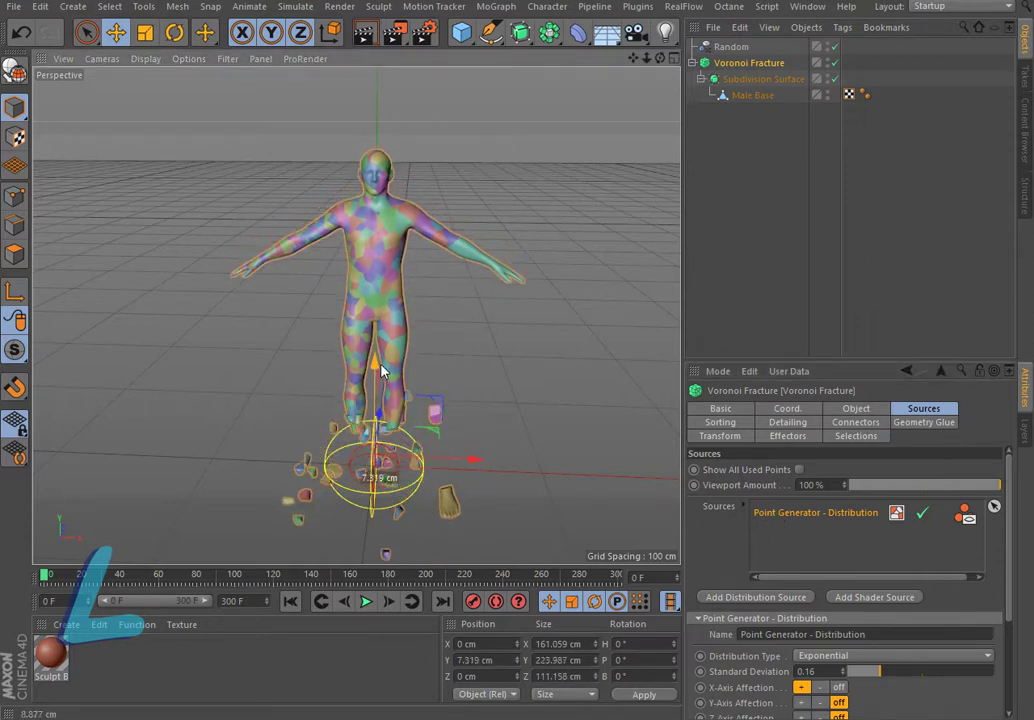
Position the Random effector's falloff sphere around the legs and keyframe it at frame 0
left_click(730, 47)
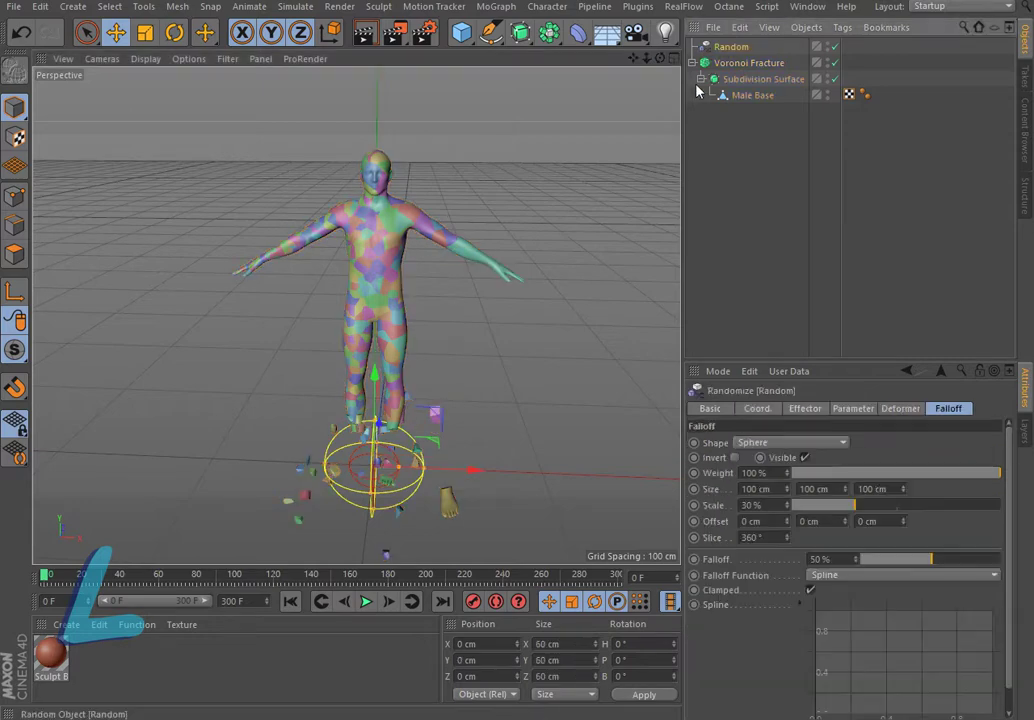
left_click_drag(374, 375, 392, 30)
left_click_drag(411, 132, 399, 432)
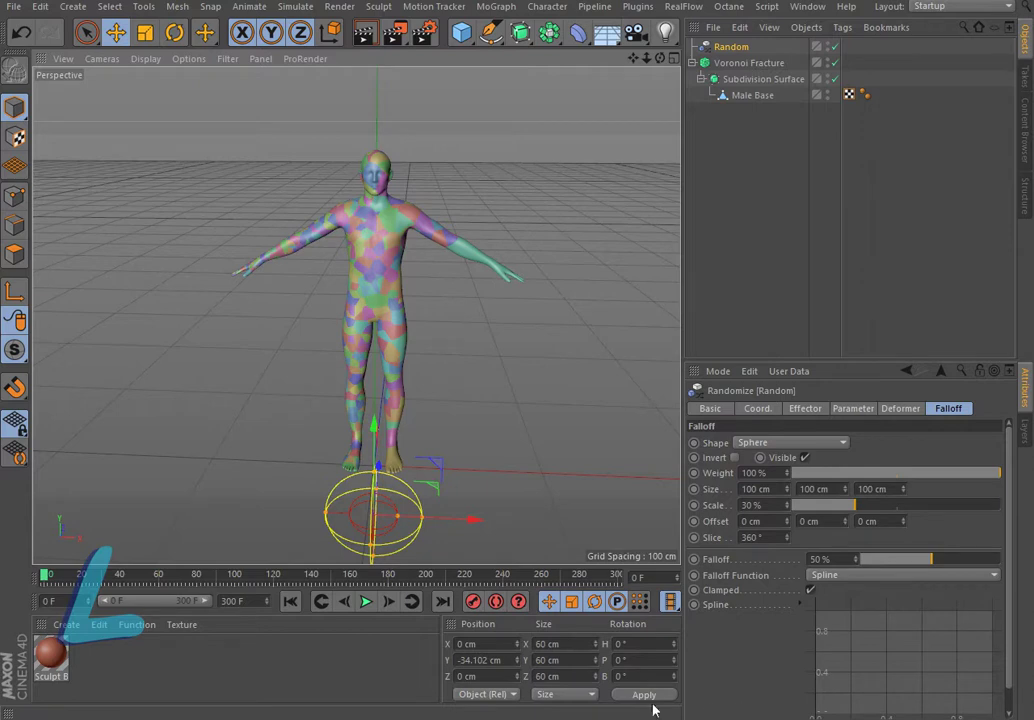
left_click(473, 602)
At frame 260, raise the falloff sphere above the head to Y 319.254 cm and keyframe it
left_click_drag(44, 578, 541, 578)
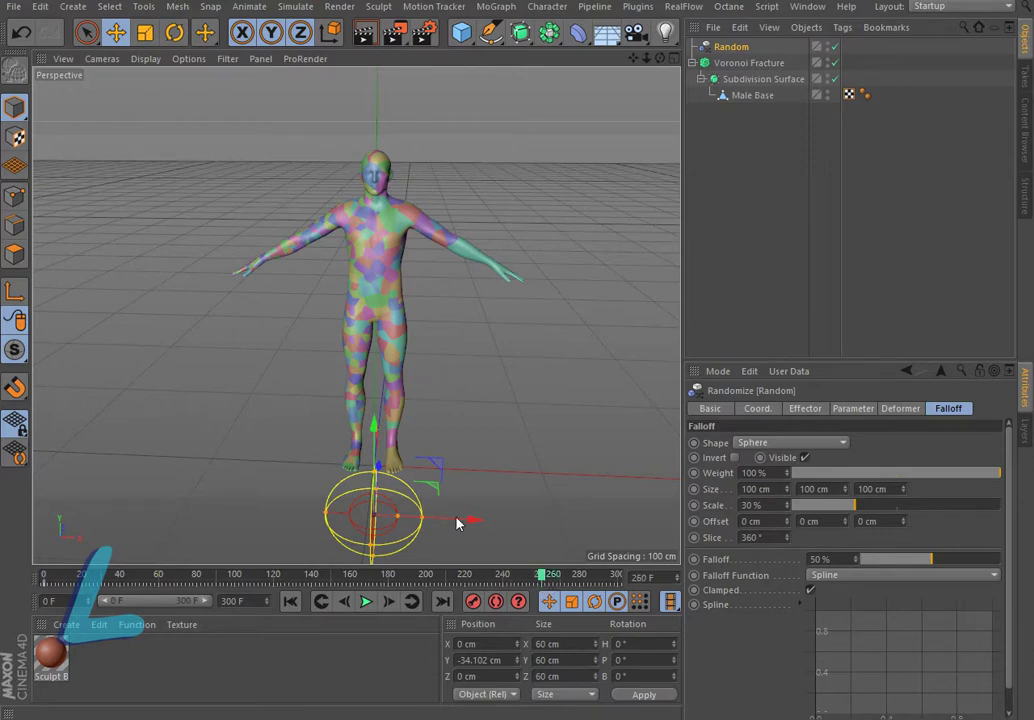
left_click_drag(370, 427, 370, 80)
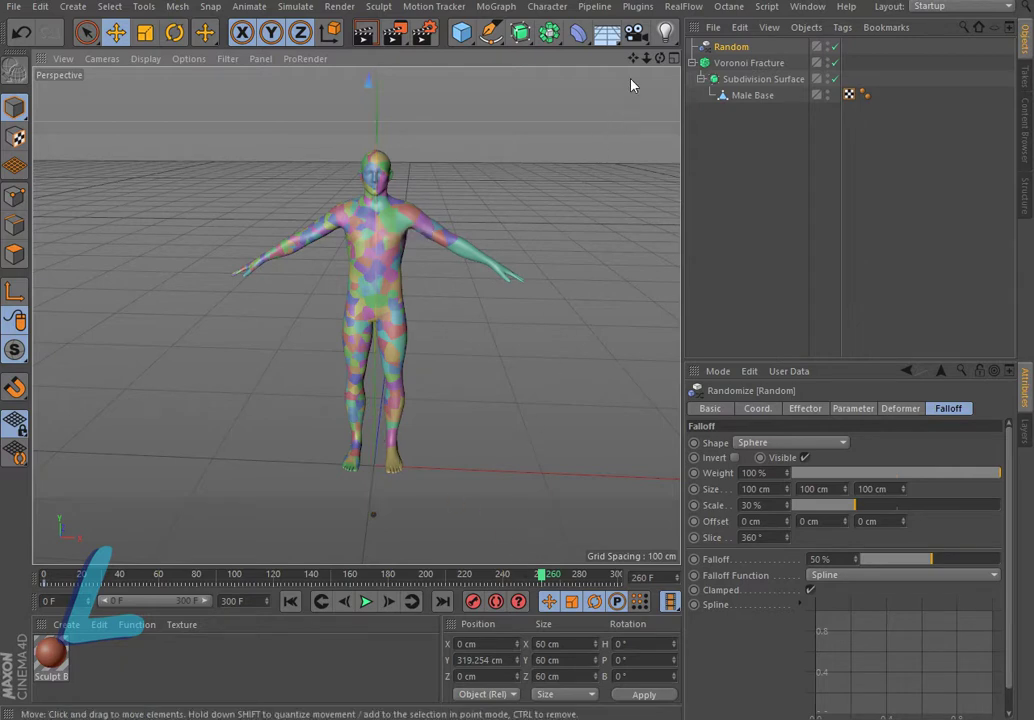
left_click_drag(646, 58, 610, 60)
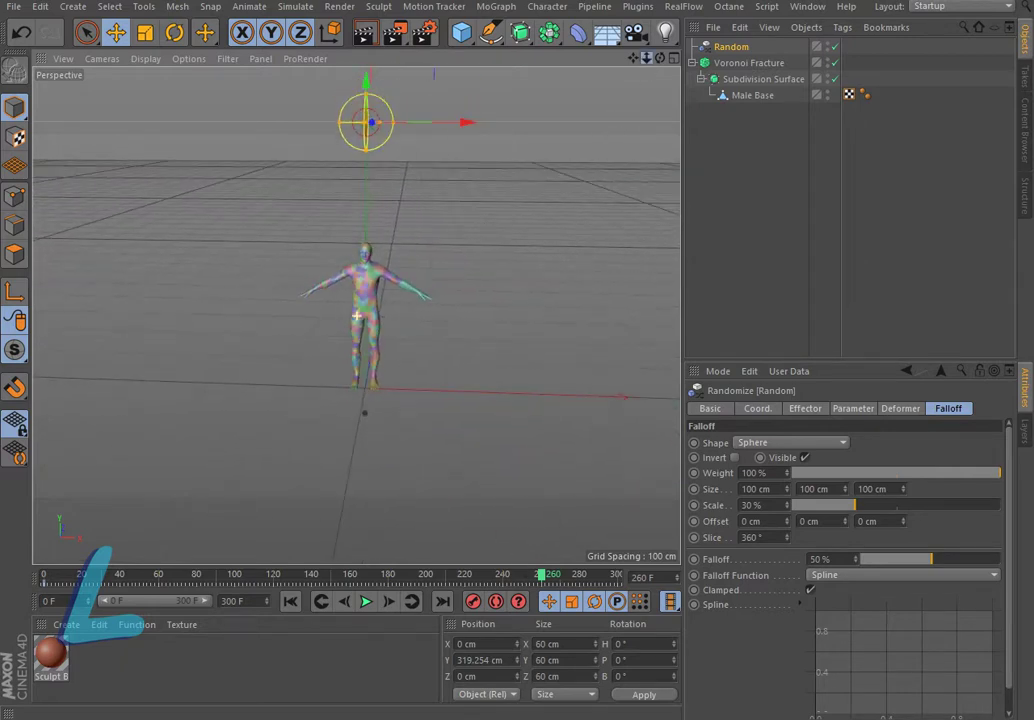
scroll(357, 316, "up", 2)
scroll(357, 316, "up", 2)
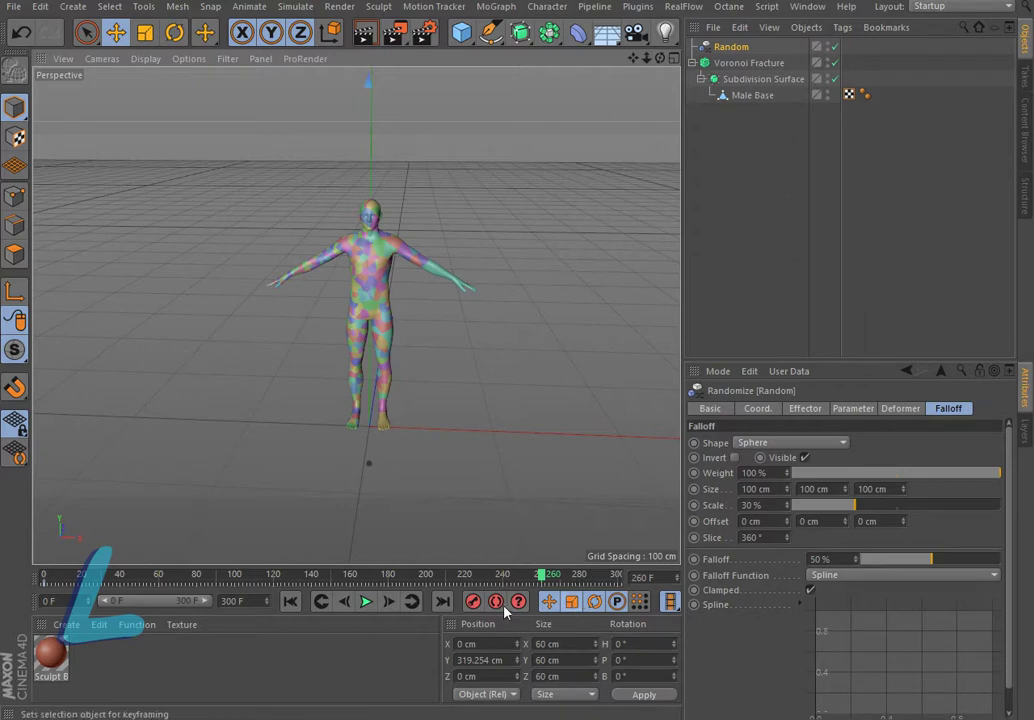
left_click(473, 601)
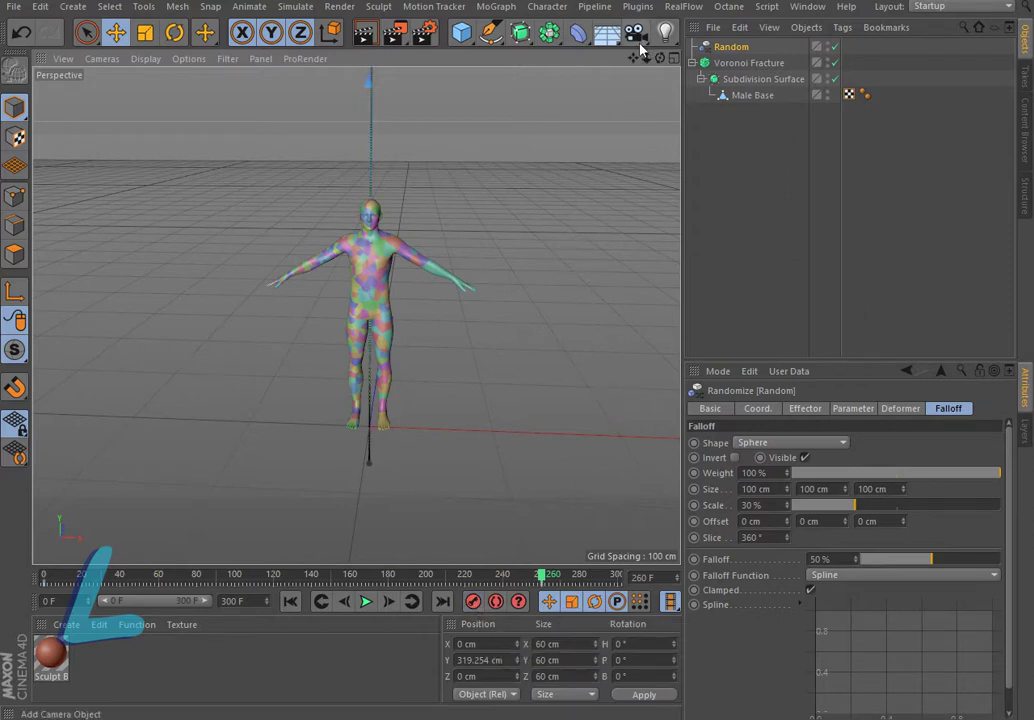
Add a Floor object and give it a Collider Body simulation tag
left_click(607, 35)
left_click(665, 56)
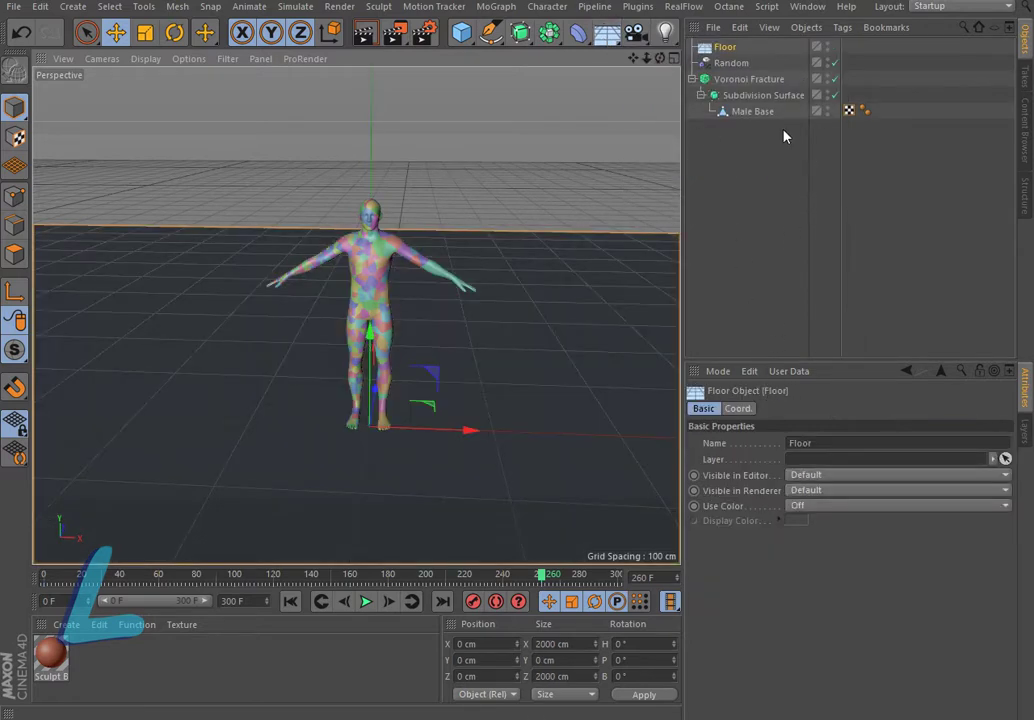
right_click(728, 47)
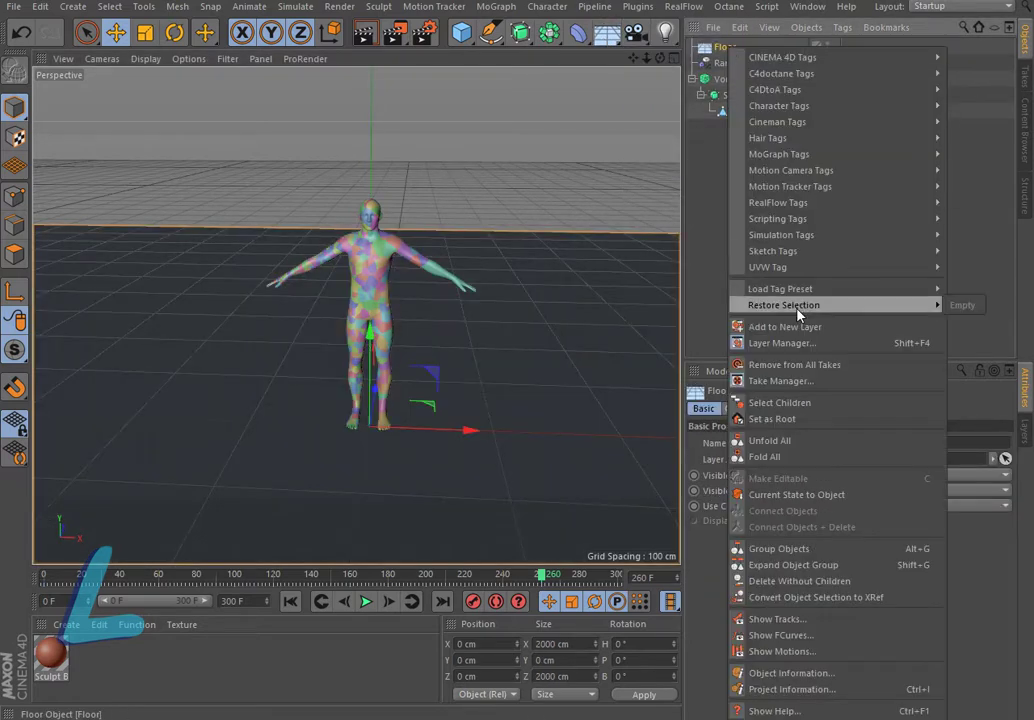
mouse_move(782, 235)
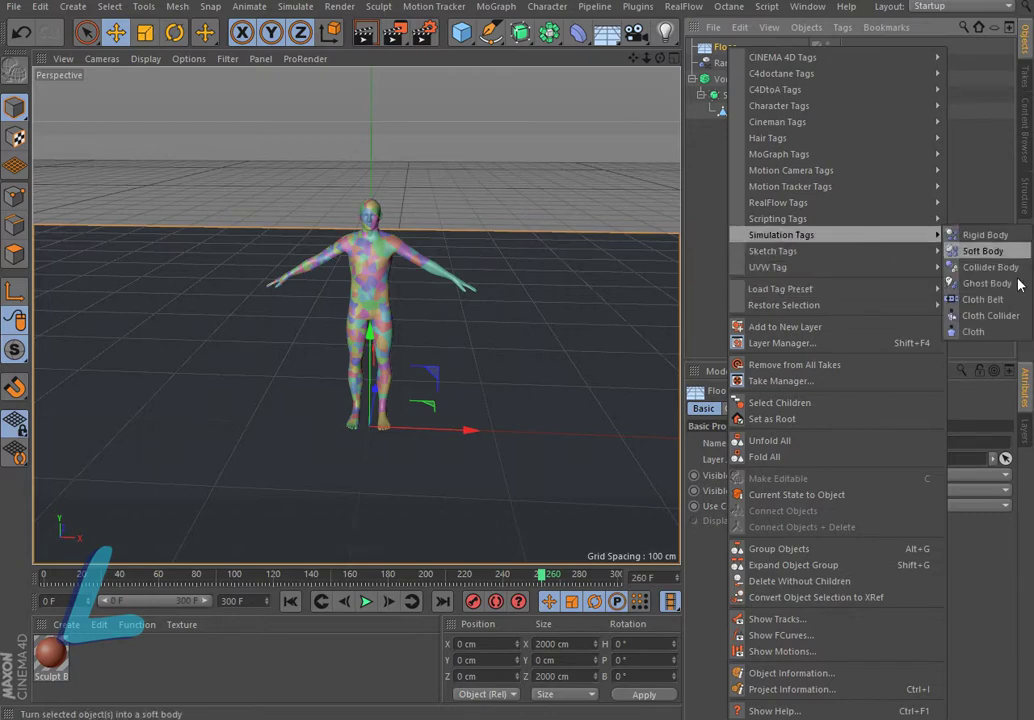
left_click(992, 267)
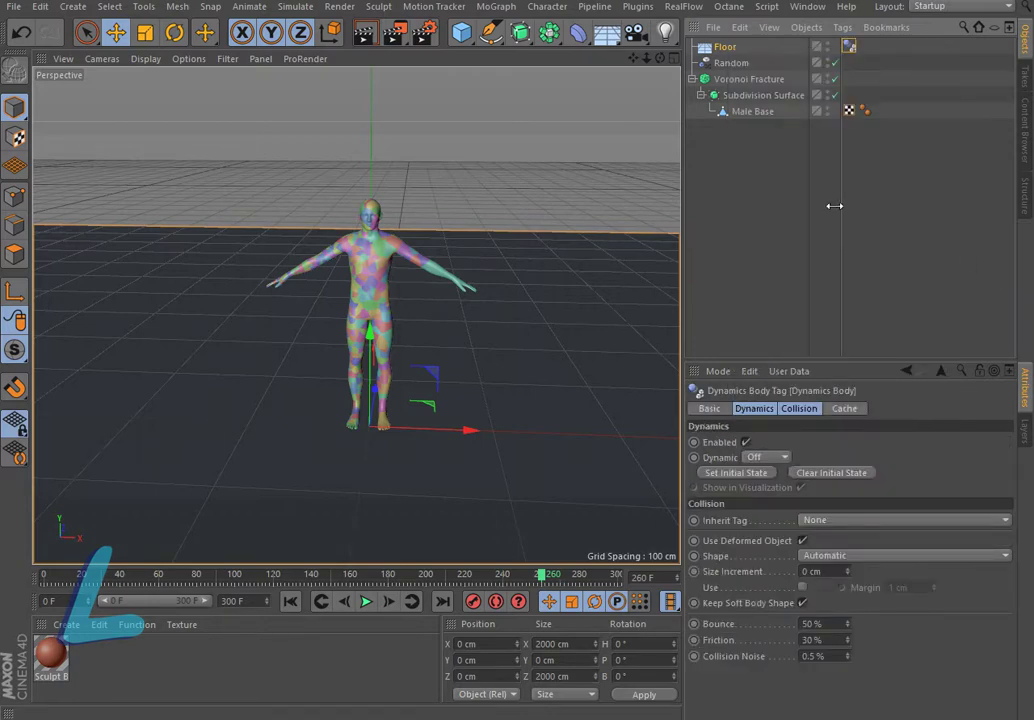
right_click(733, 79)
mouse_move(783, 234)
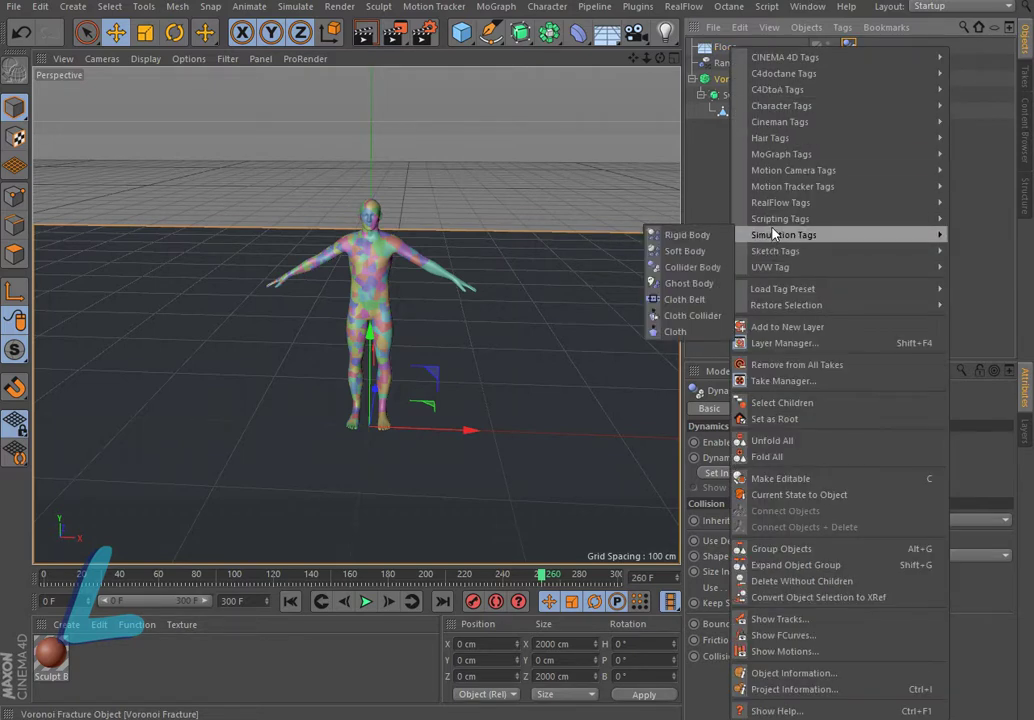
Give the Voronoi Fracture a Rigid Body tag and play from frame 0 to watch it collapse
left_click(687, 234)
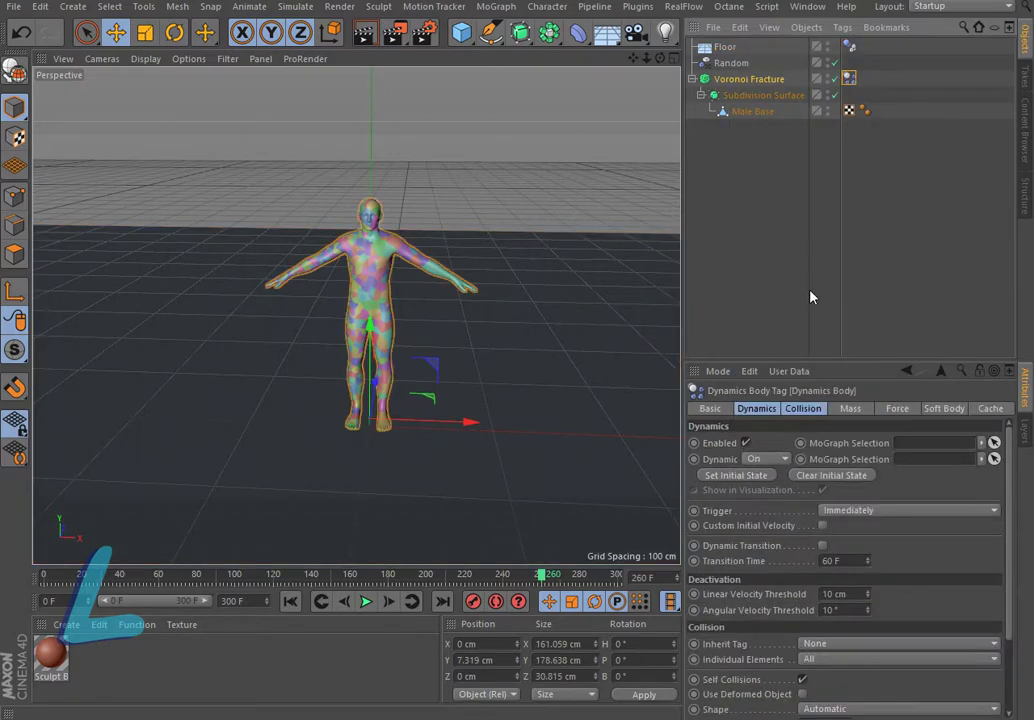
left_click(290, 601)
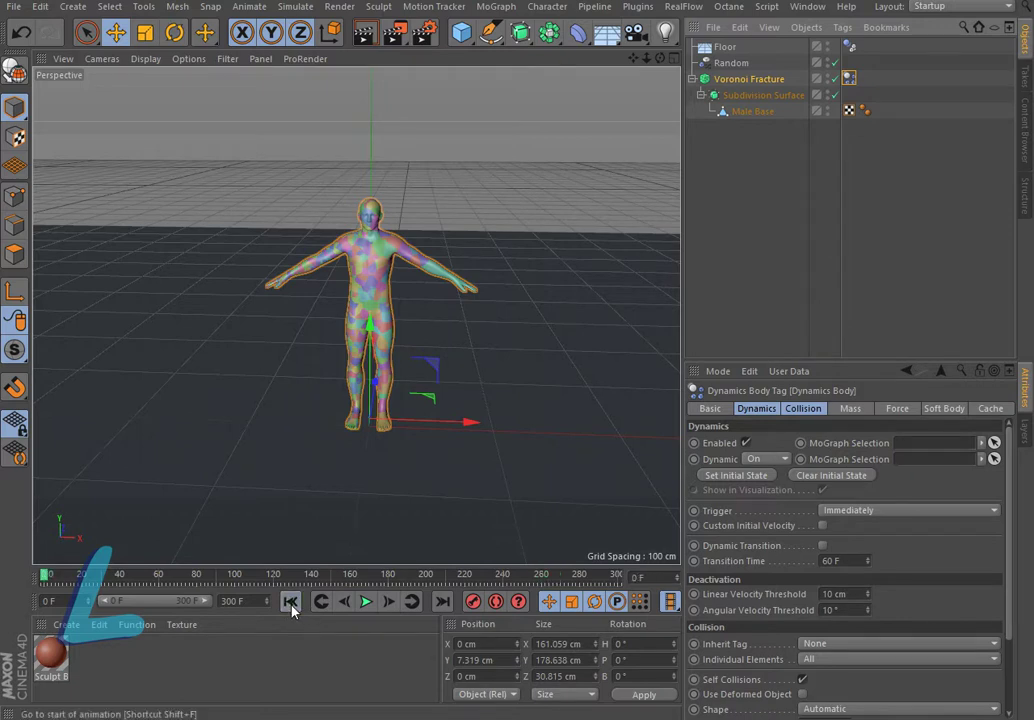
left_click(365, 601)
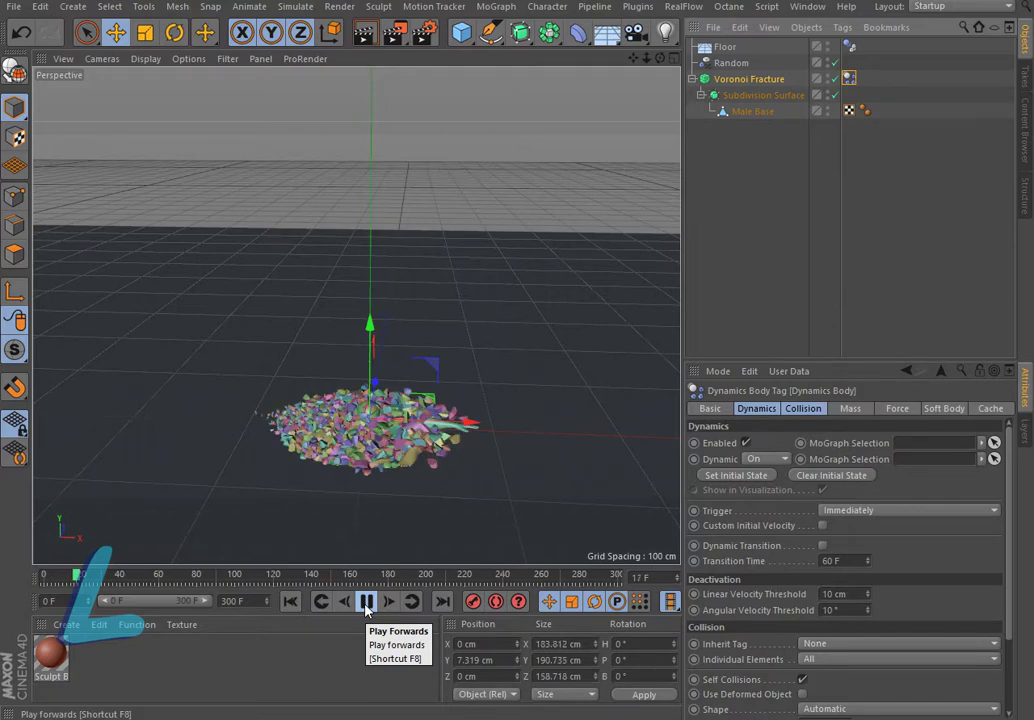
left_click(367, 608)
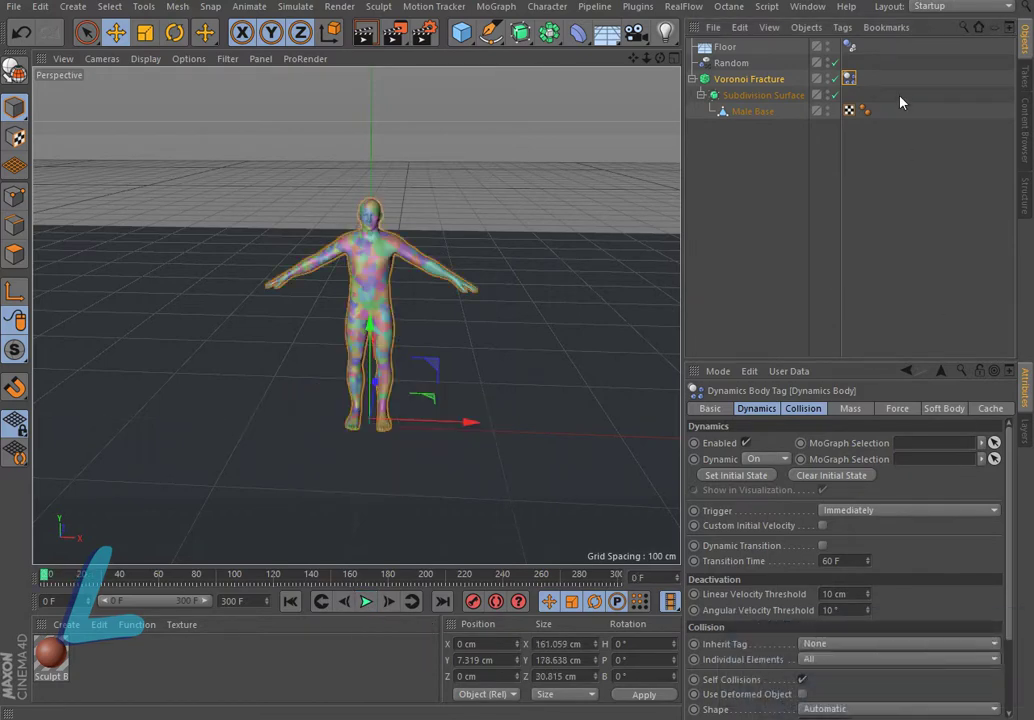
Set the rigid body Trigger to At Velocity Peak and Inherit Tag to Apply Tag to Children
left_click(756, 409)
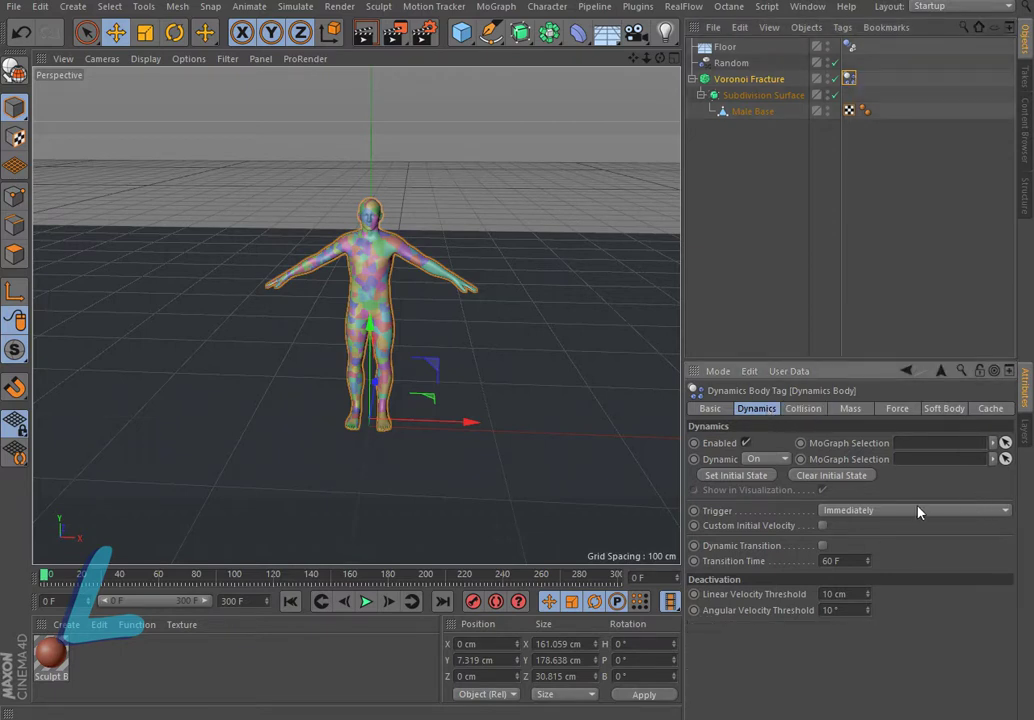
left_click(918, 512)
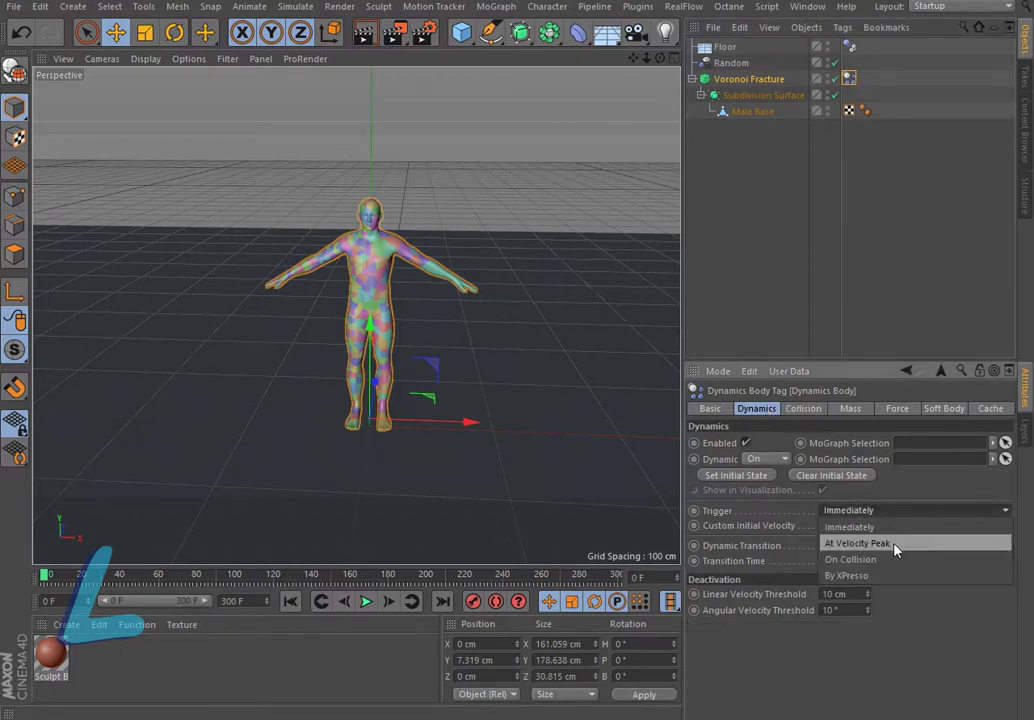
left_click(895, 544)
left_click(805, 409)
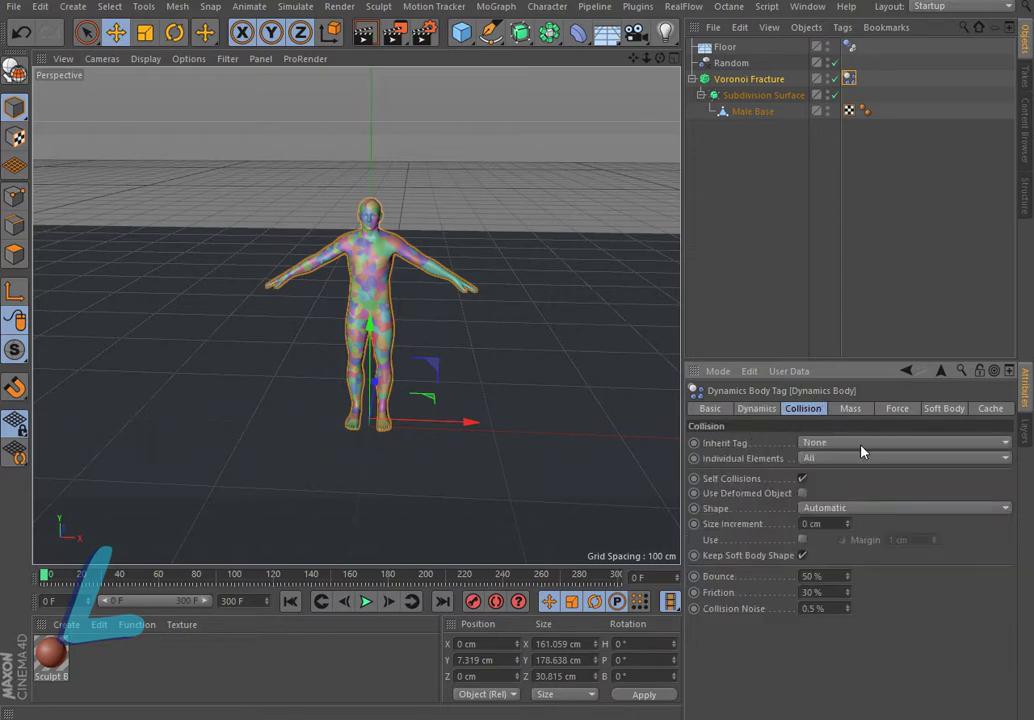
left_click(861, 446)
left_click(858, 478)
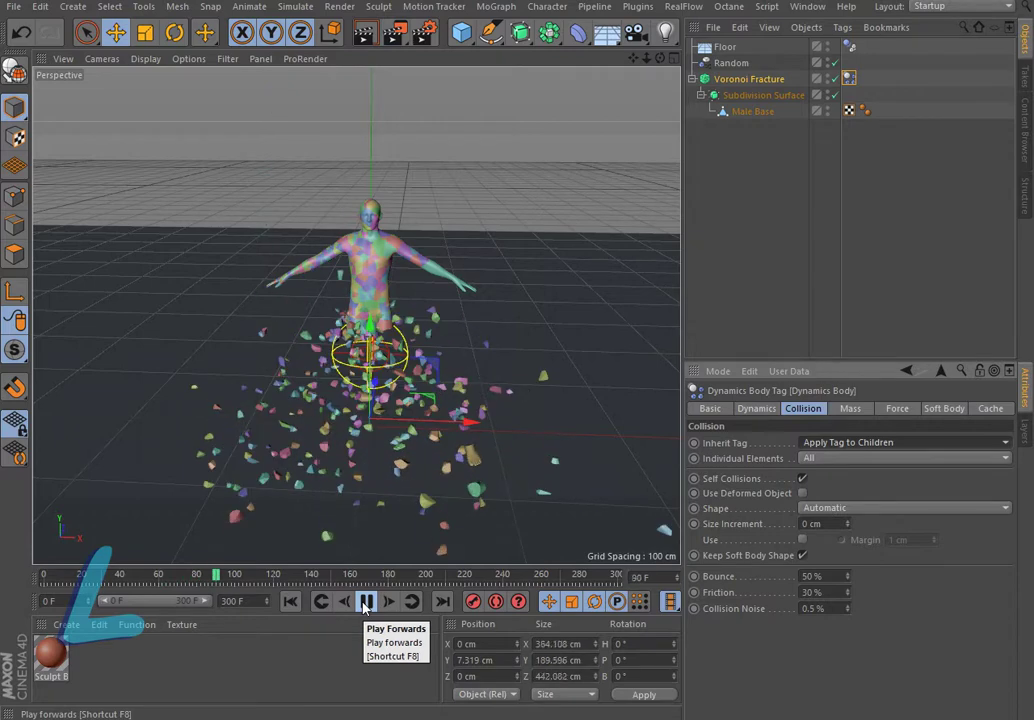
left_click(365, 601)
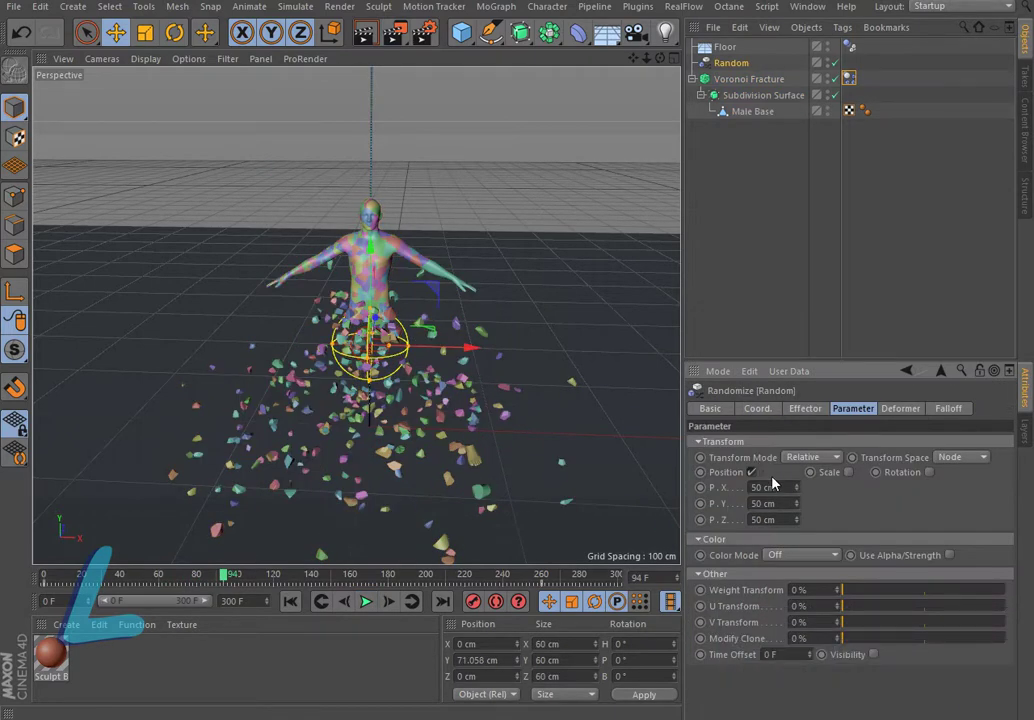
Zero the Random effector's P.X/P.Y/P.Z, enable rotation R.H 10°, R.P 20°, R.B 60°, and replay
type("0")
double_click(756, 503)
type("0")
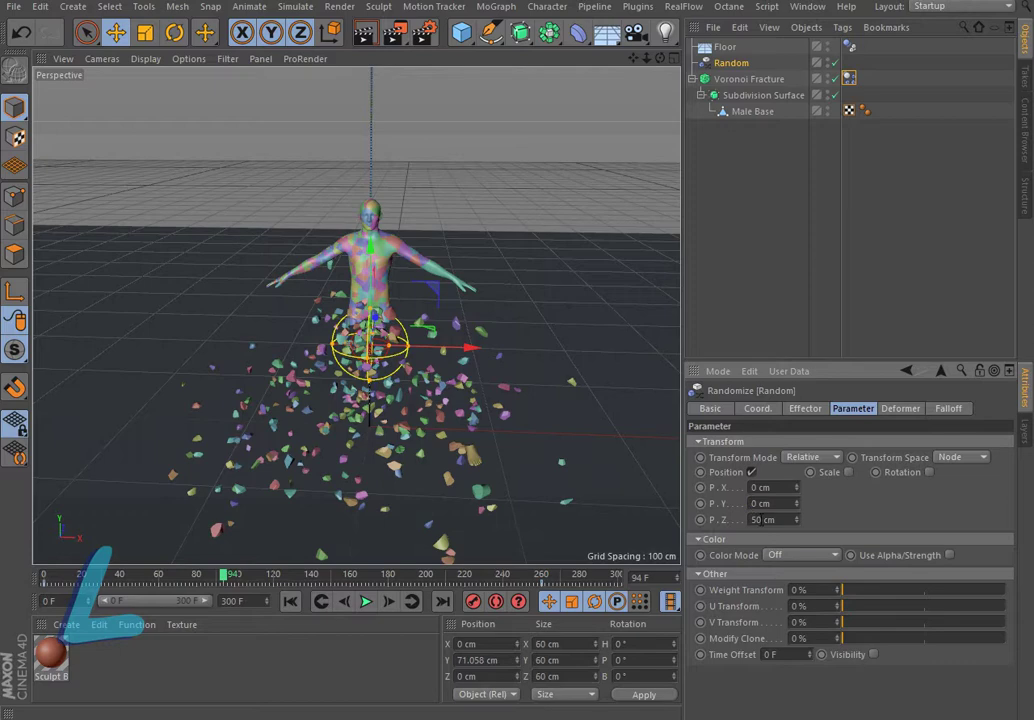
double_click(756, 519)
type("0")
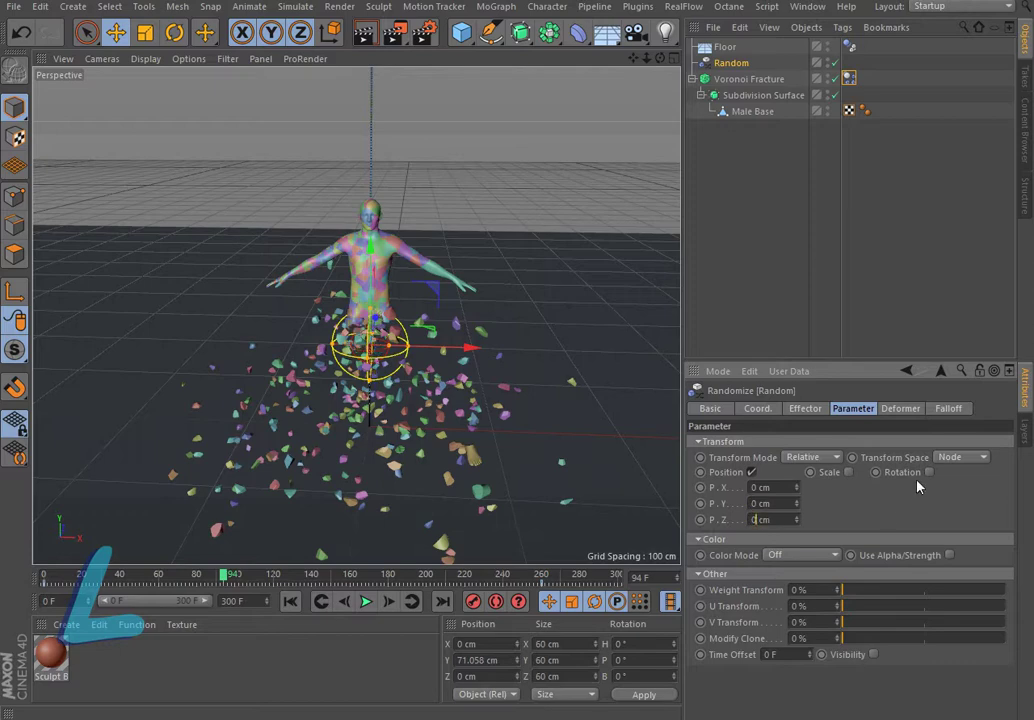
left_click(929, 472)
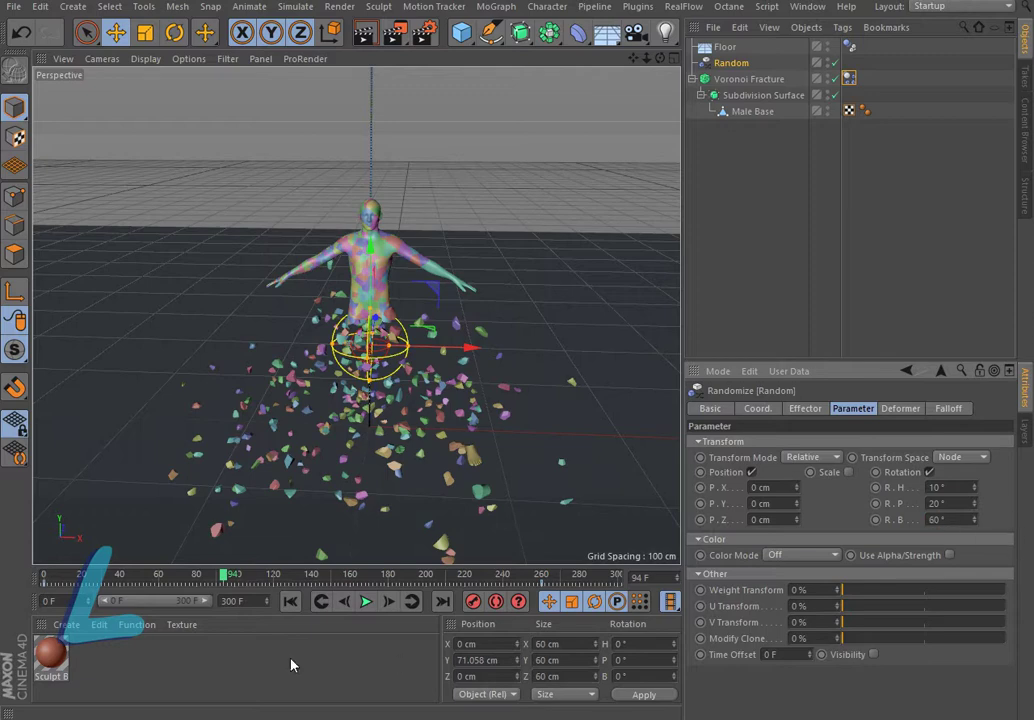
left_click(288, 601)
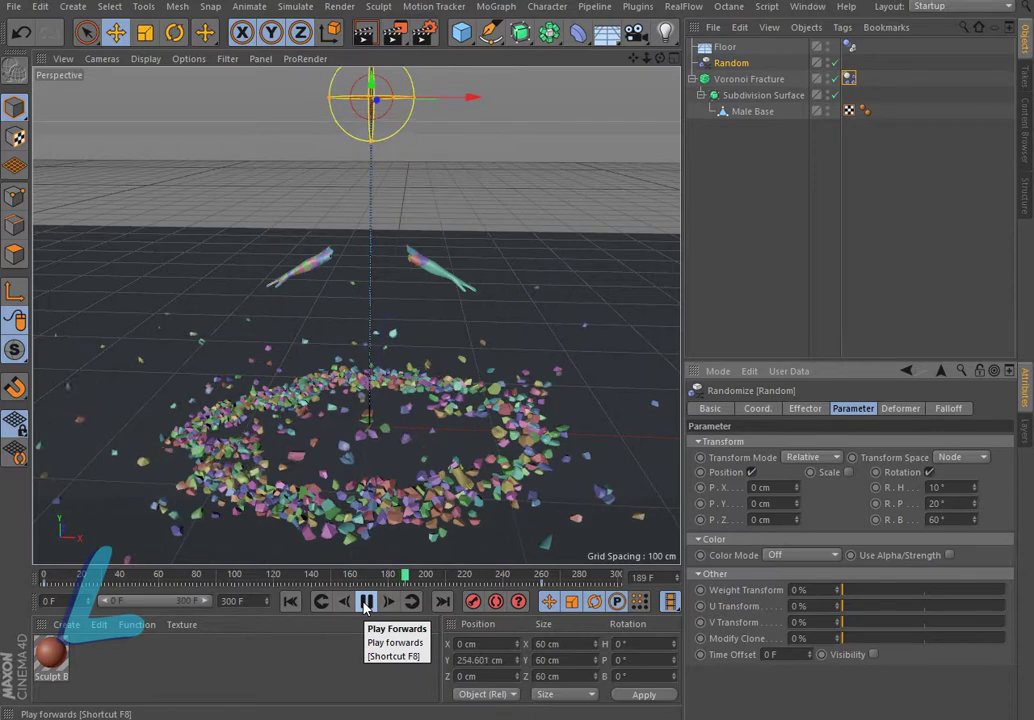
left_click(365, 605)
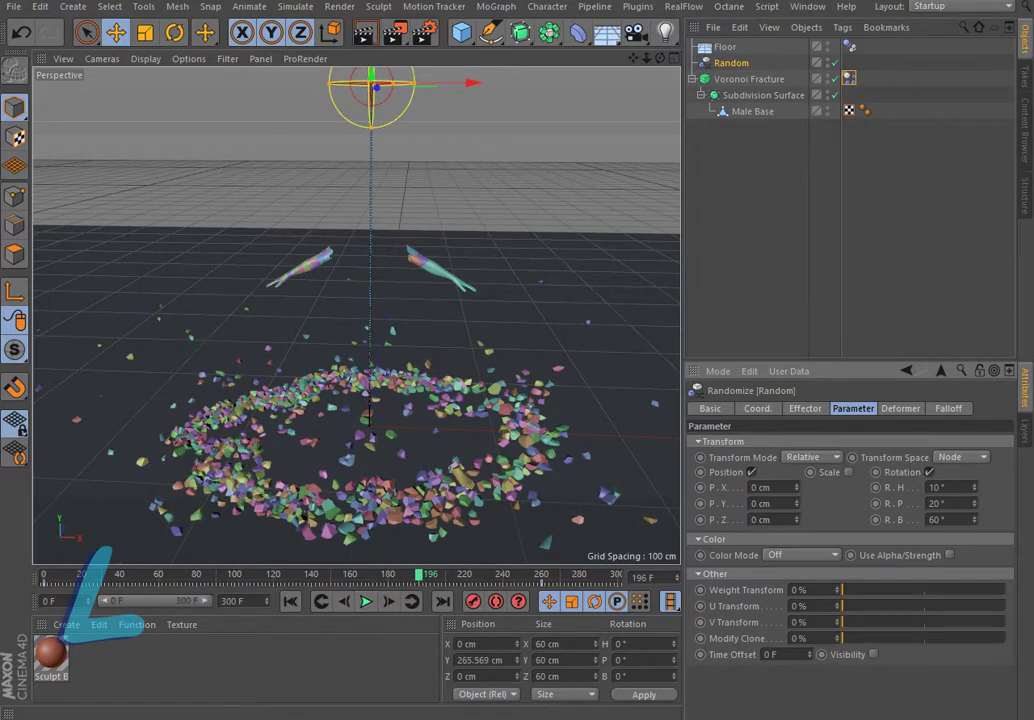
Set the Dynamics Body collision Bounce to 10% and Friction to 200%, then test-play the simulation
key("shift+f")
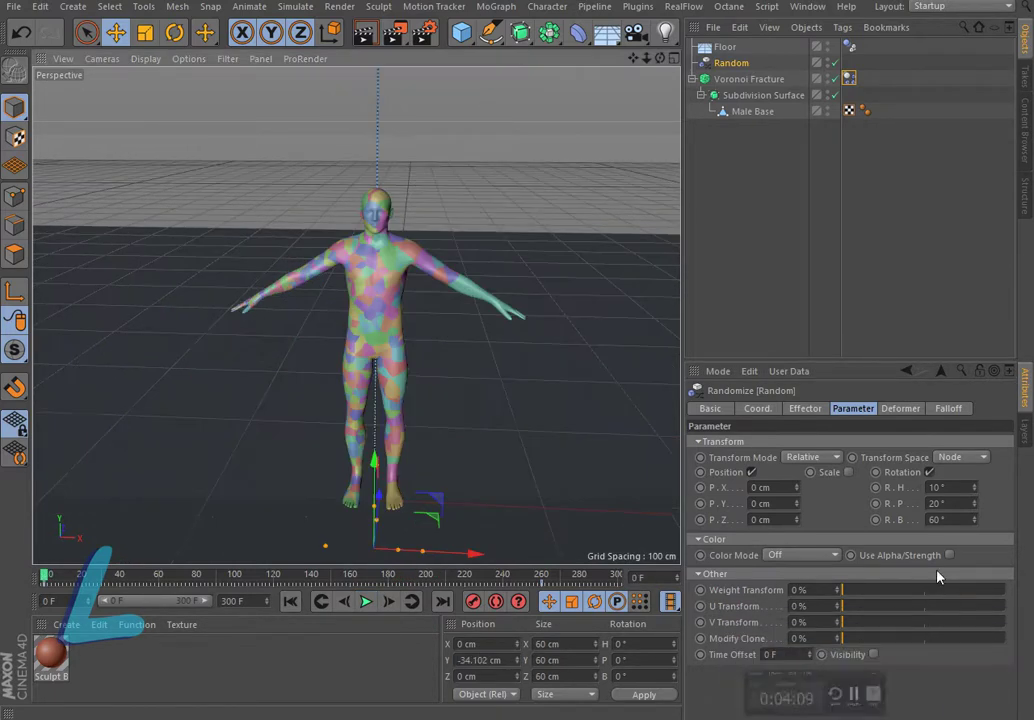
left_click(848, 112)
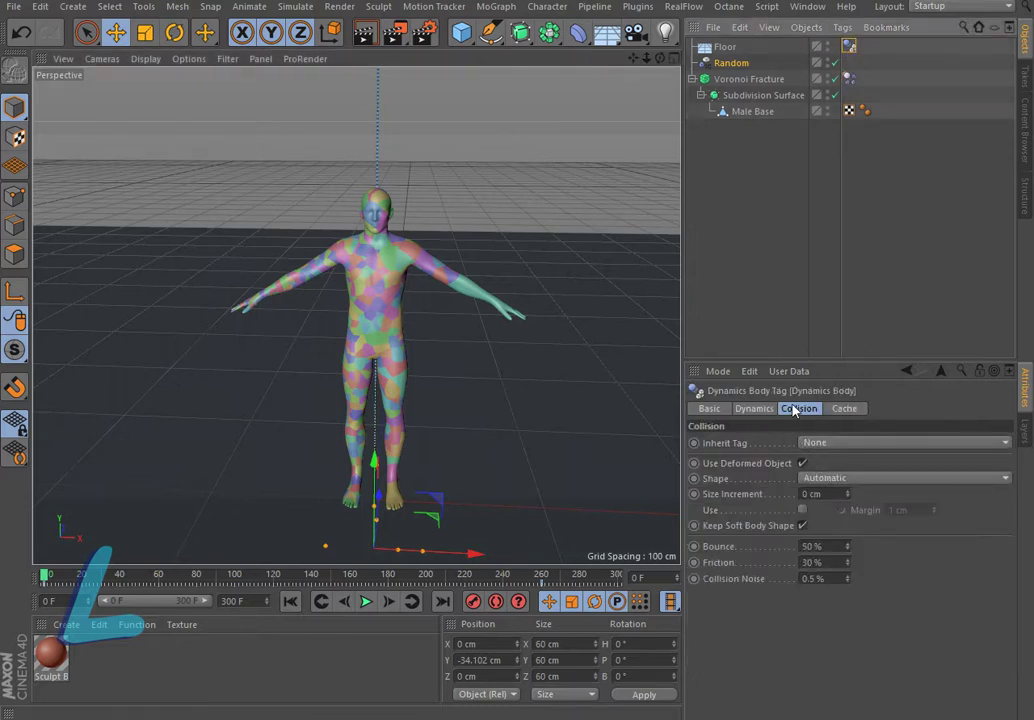
left_click(816, 547)
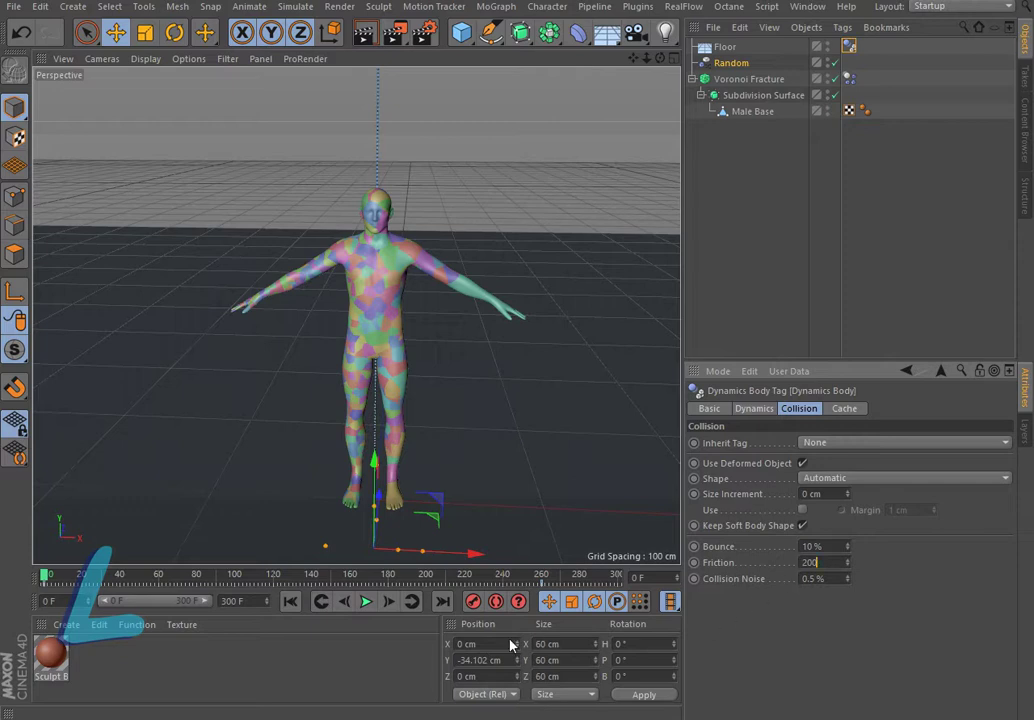
key("Return")
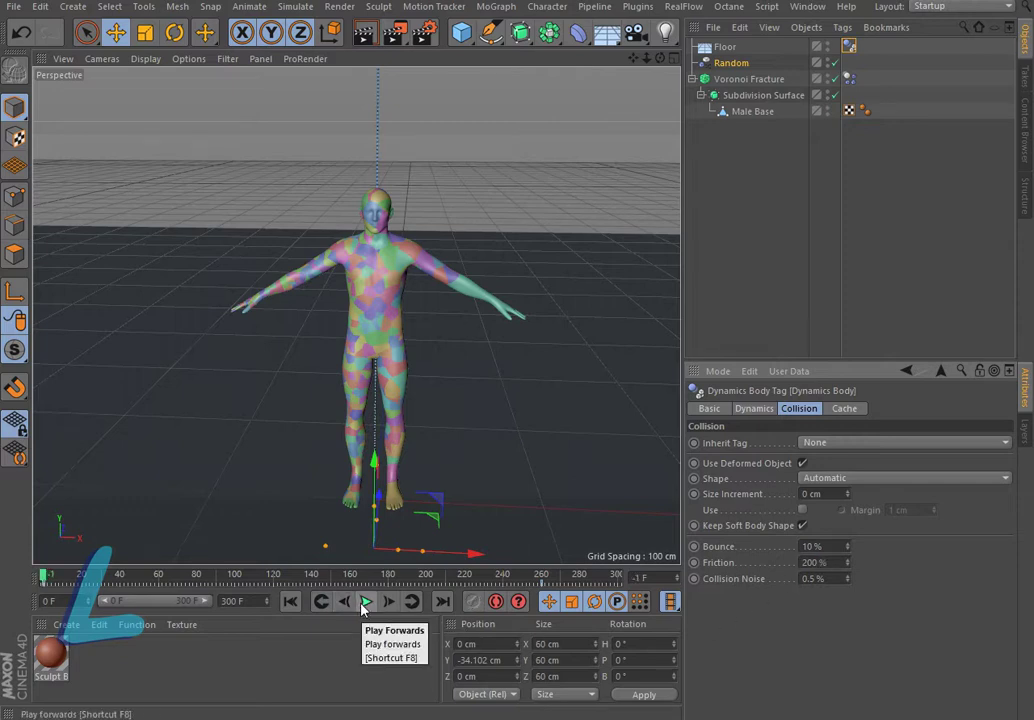
left_click(366, 603)
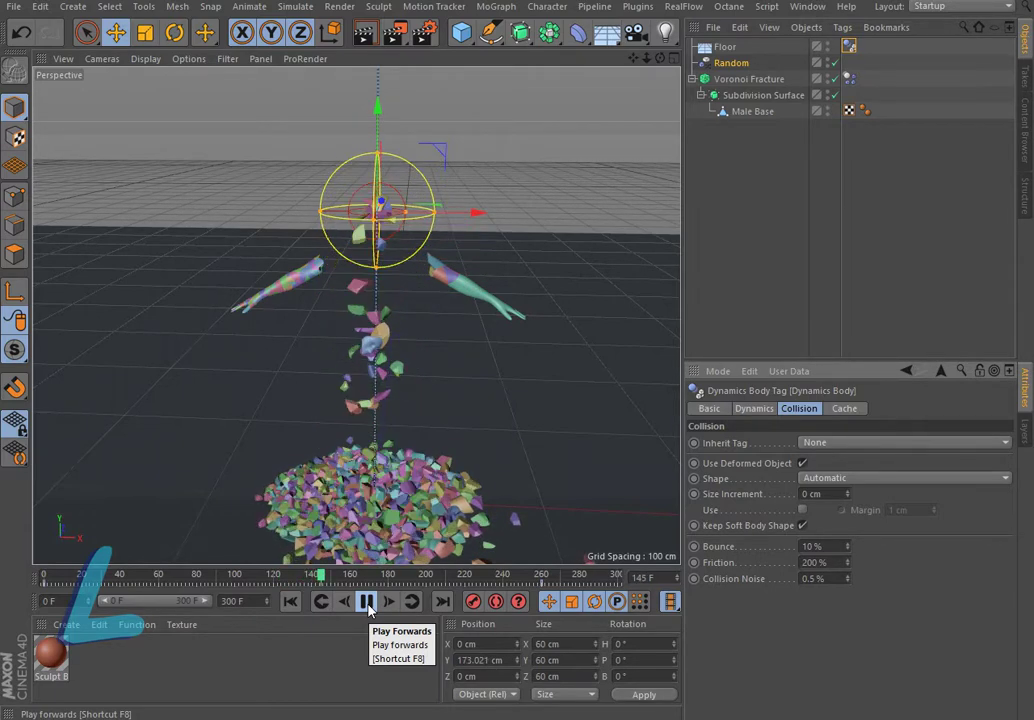
left_click(367, 601)
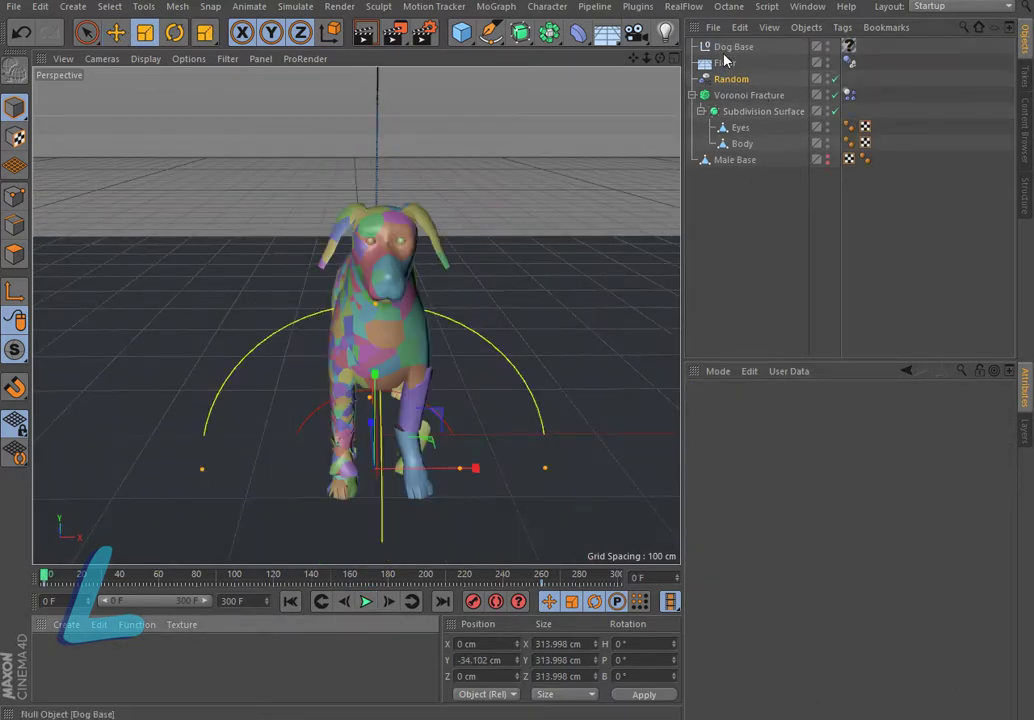
Delete the Dog Base null, lower the floor to about Y -152 cm, and replay the fracture
left_click(733, 47)
key("Delete")
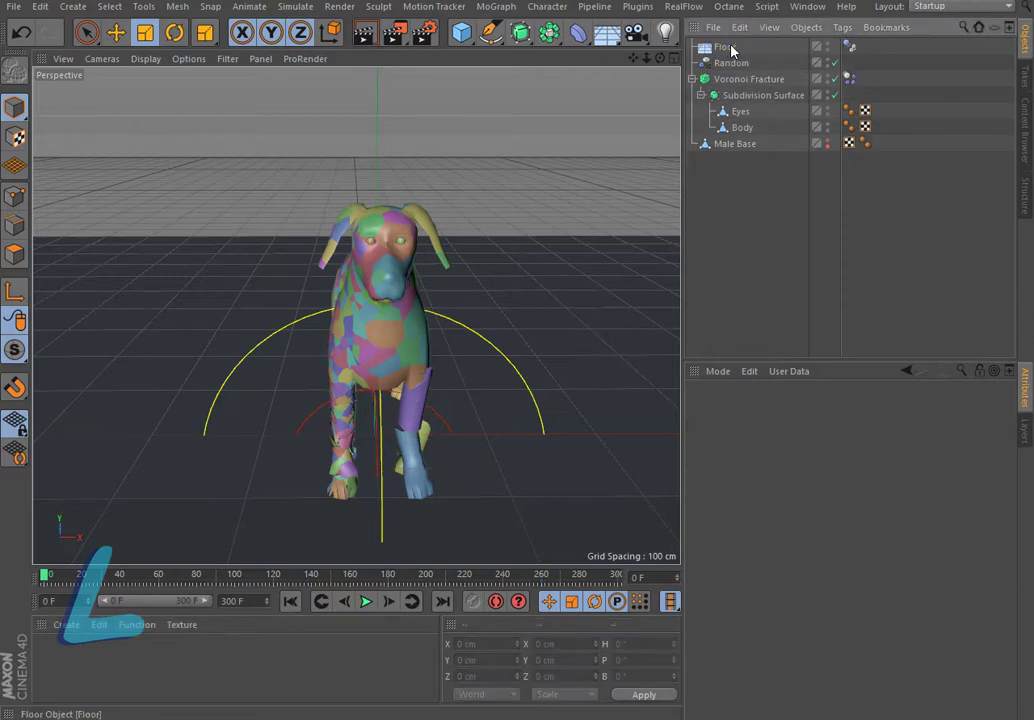
left_click(726, 47)
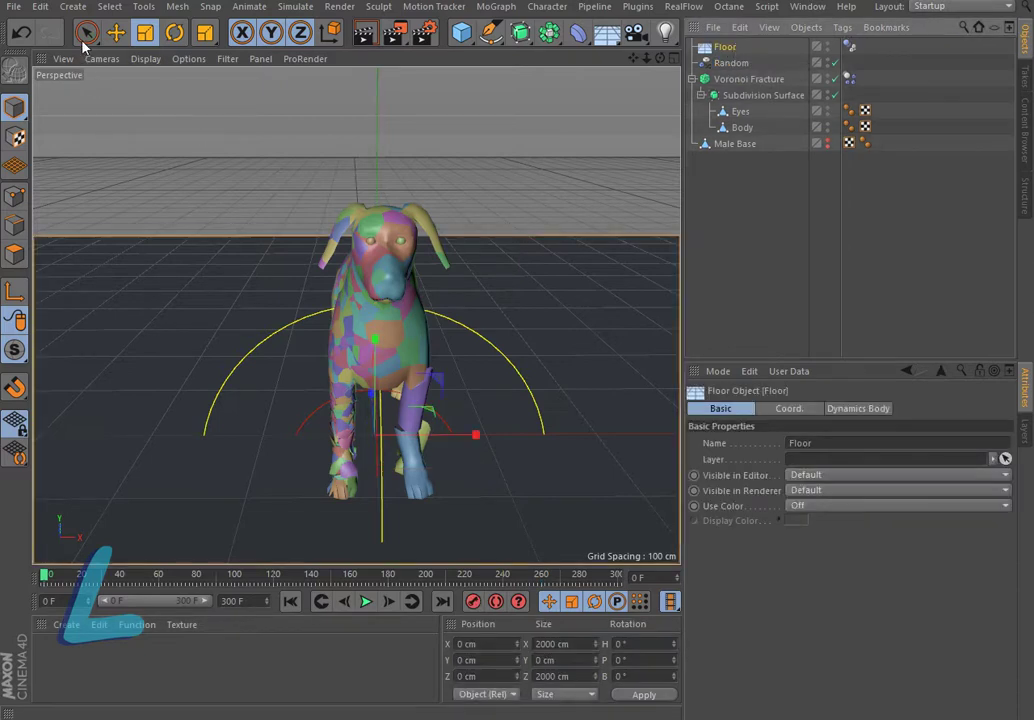
left_click(112, 31)
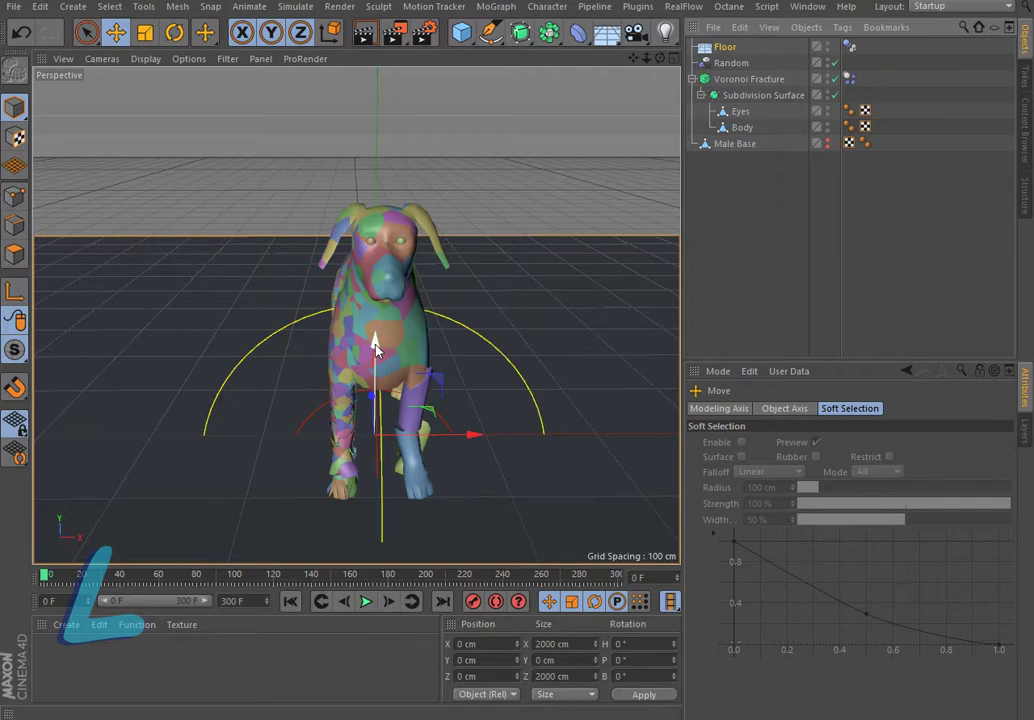
left_click_drag(375, 345, 370, 490)
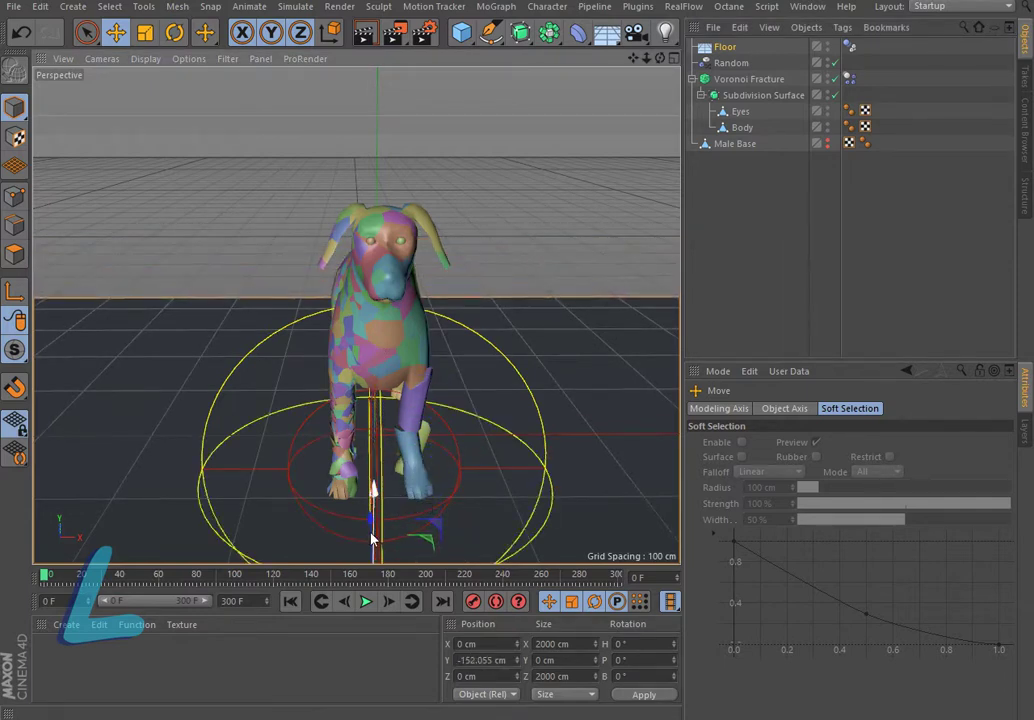
left_click(369, 603)
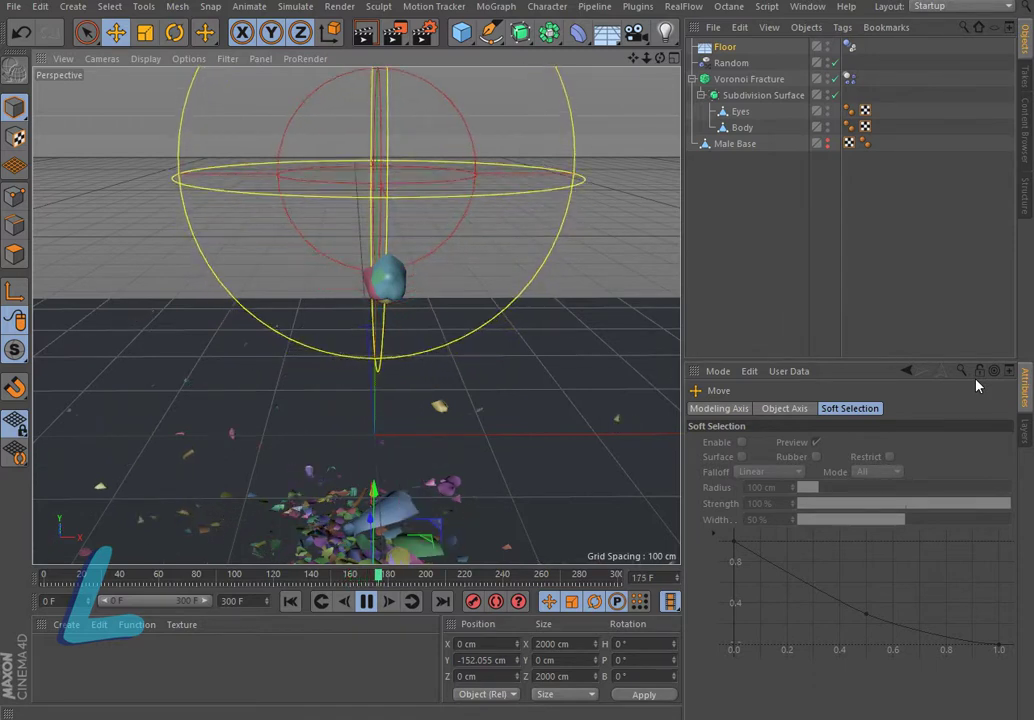
left_click(366, 601)
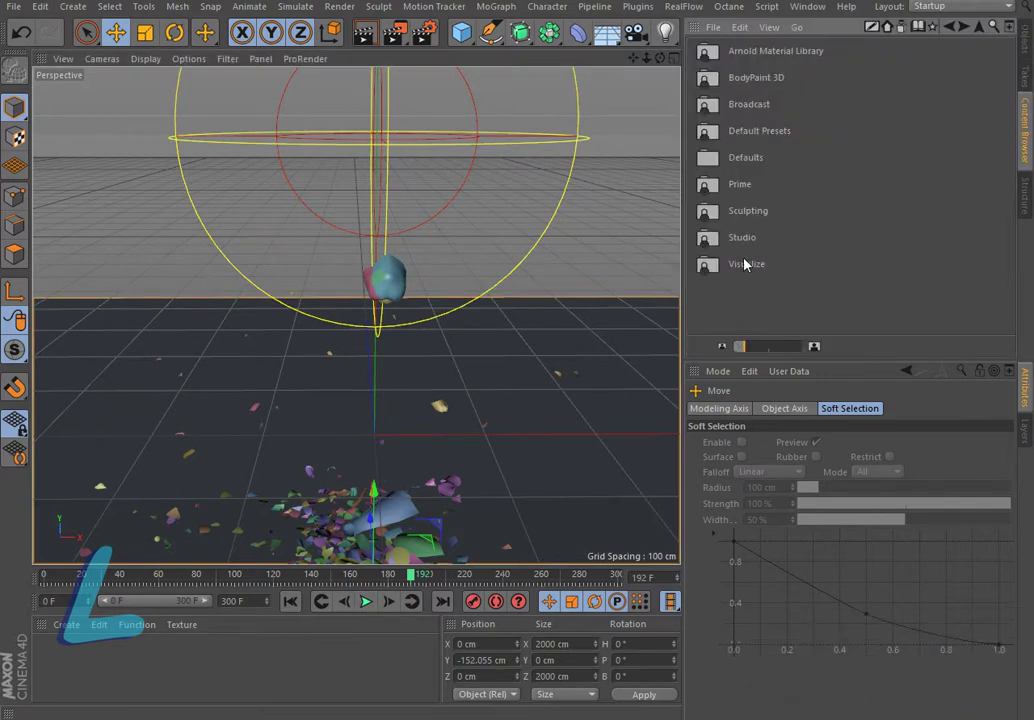
Browse the Content Browser's Visualize presets to the Stone materials, shown as thumbnails
double_click(745, 264)
double_click(745, 104)
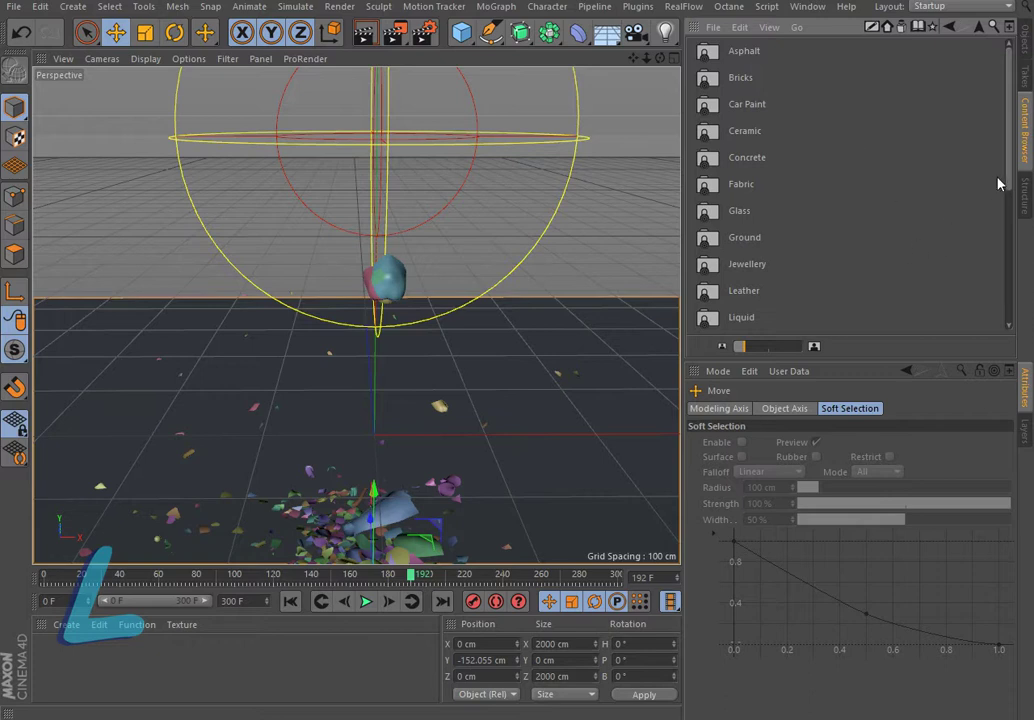
left_click_drag(999, 183, 1009, 272)
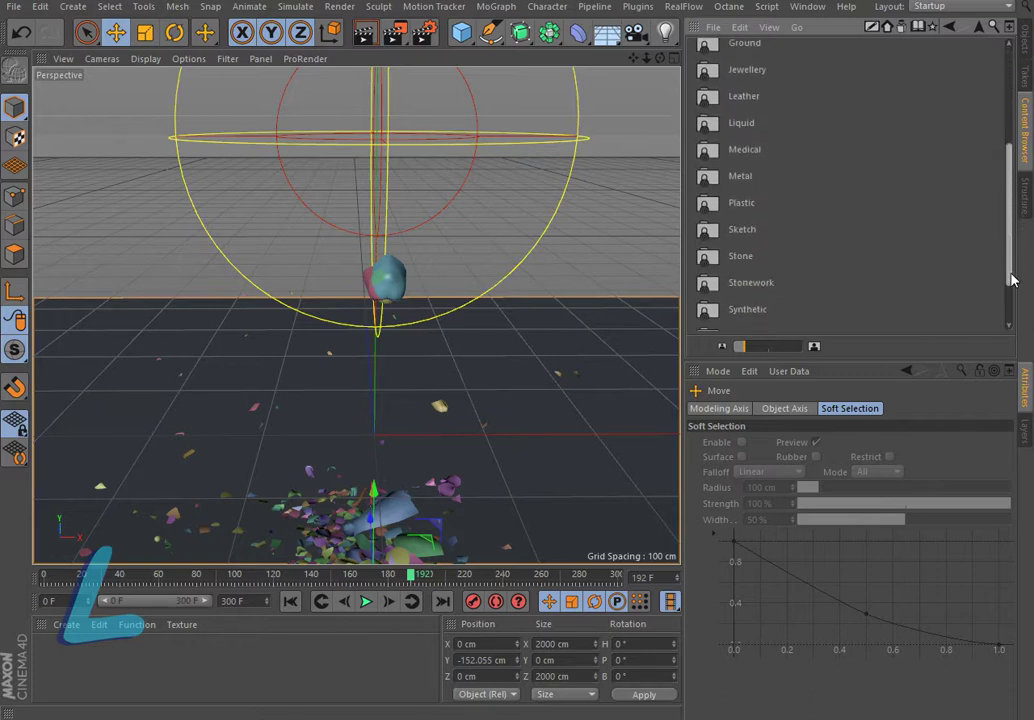
double_click(740, 254)
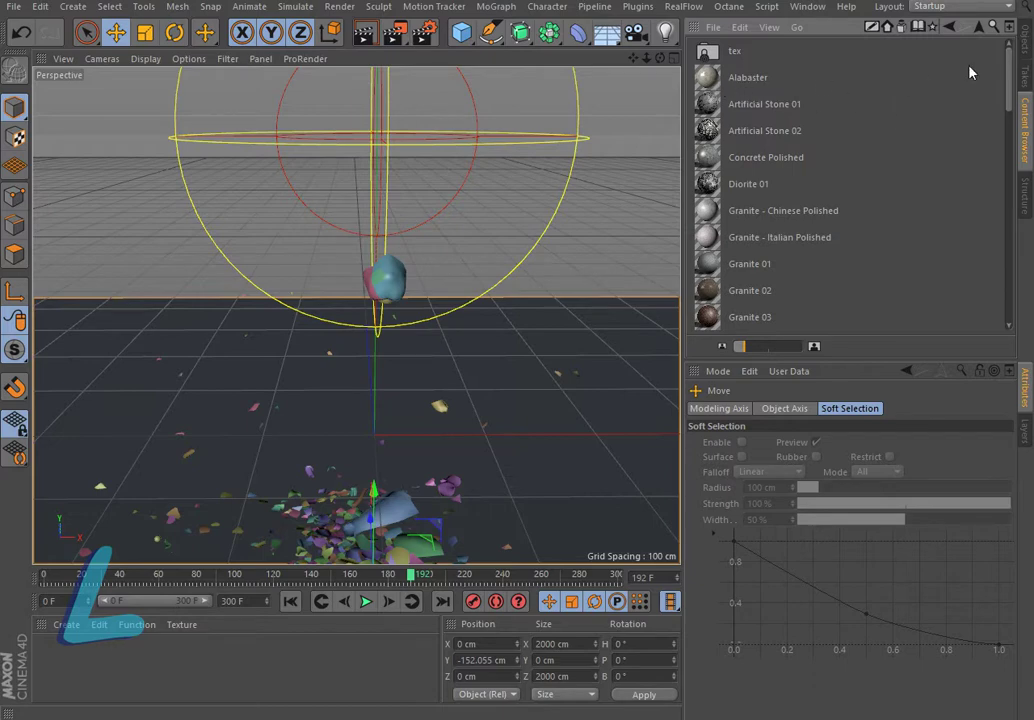
left_click(993, 33)
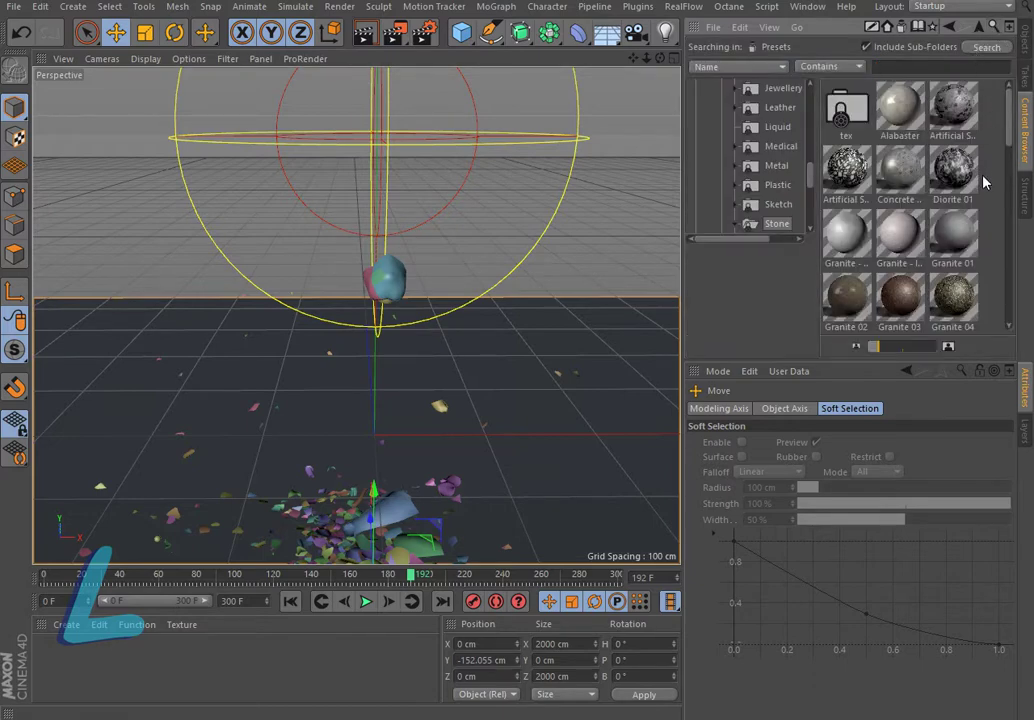
mouse_move(1009, 127)
left_mouse_down()
mouse_move(1011, 181)
mouse_move(977, 176)
left_mouse_up()
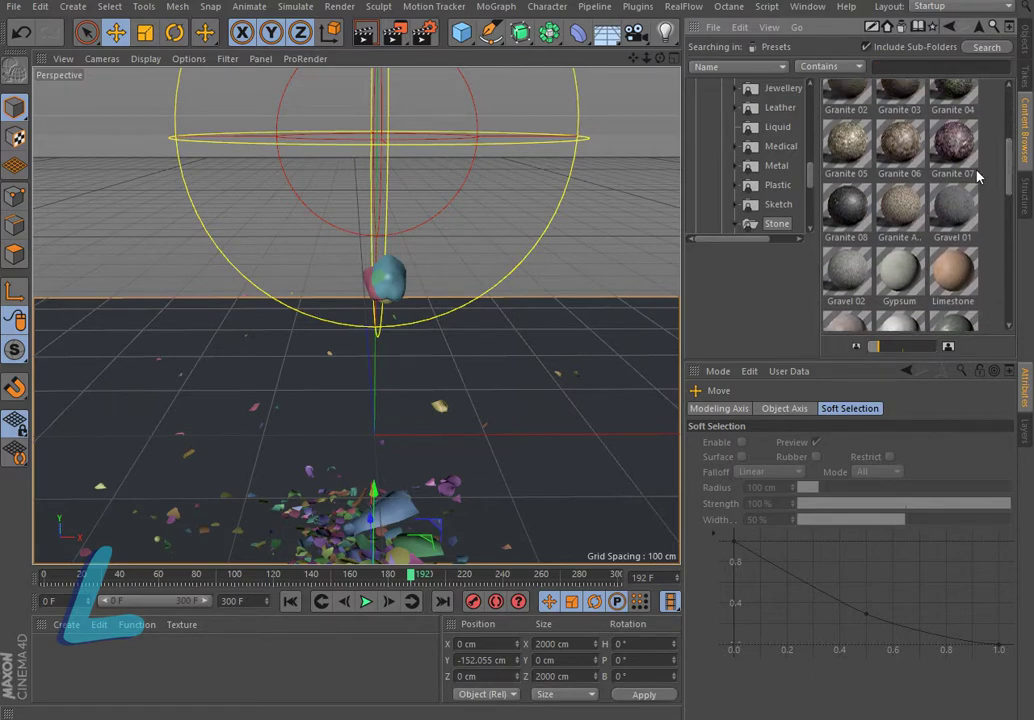
Preview Granite 05 and Pebbles, load Pebbles into the scene, and return to the Objects list
left_click(851, 157)
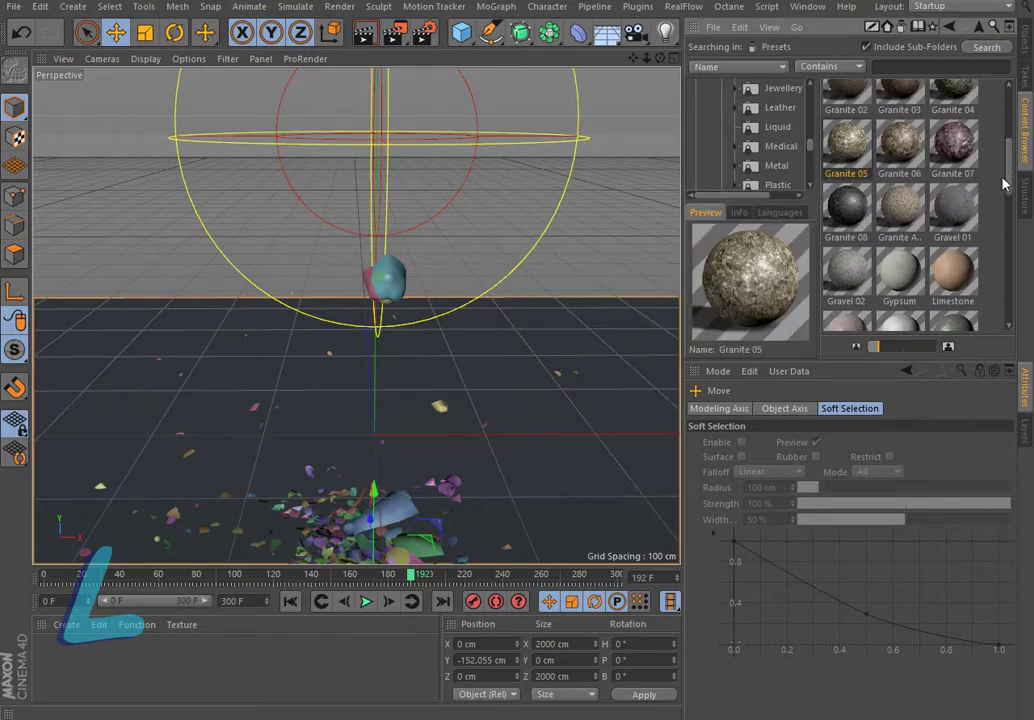
left_click_drag(1004, 183, 1016, 263)
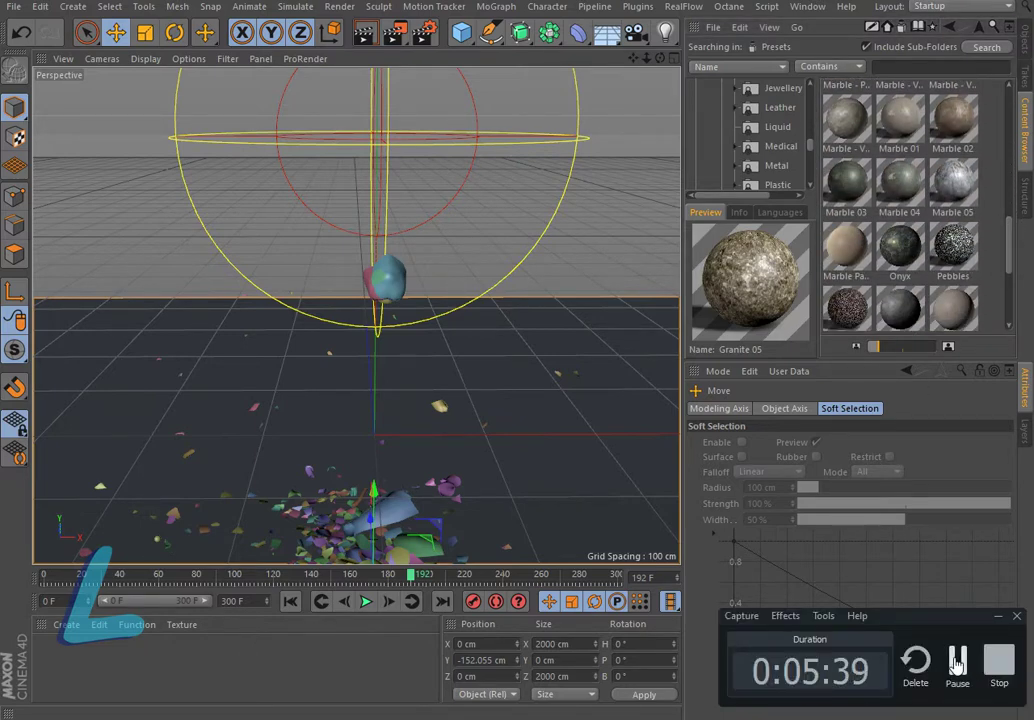
scroll(978, 261, "down", 3)
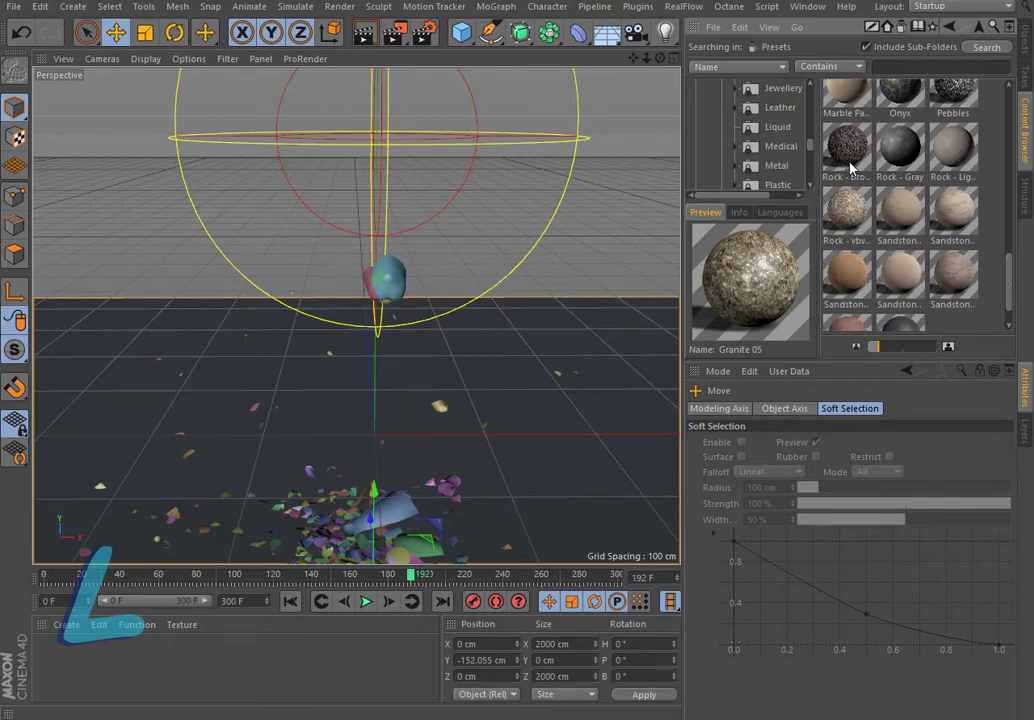
mouse_move(1012, 296)
left_mouse_down()
mouse_move(1017, 316)
mouse_move(1013, 277)
left_mouse_up()
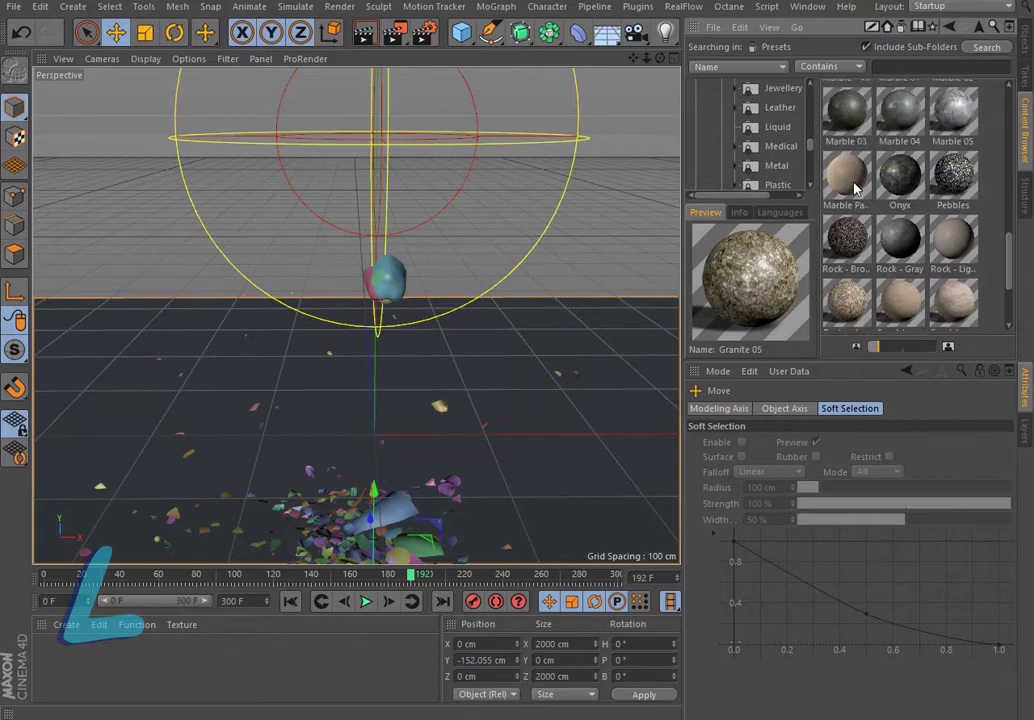
left_click(940, 187)
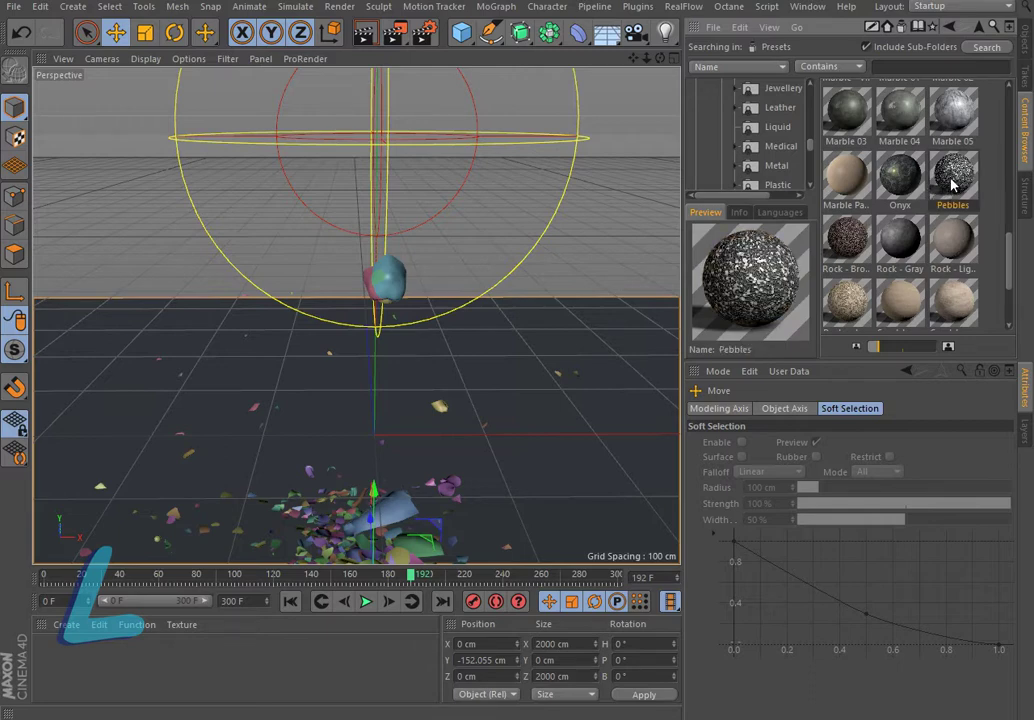
double_click(952, 183)
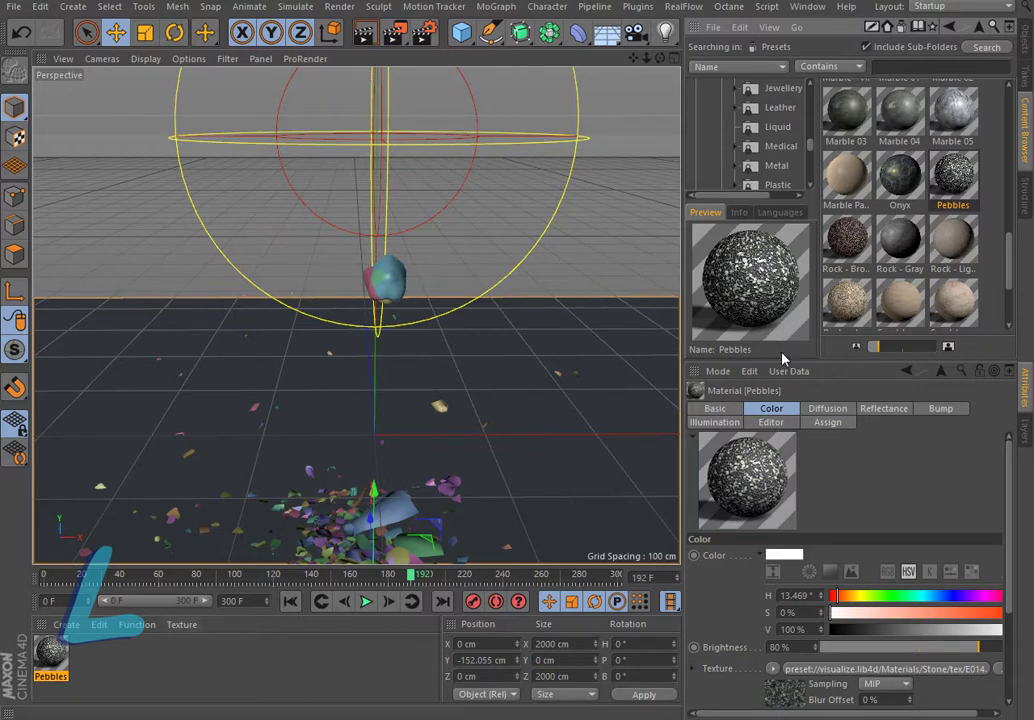
left_click(1024, 40)
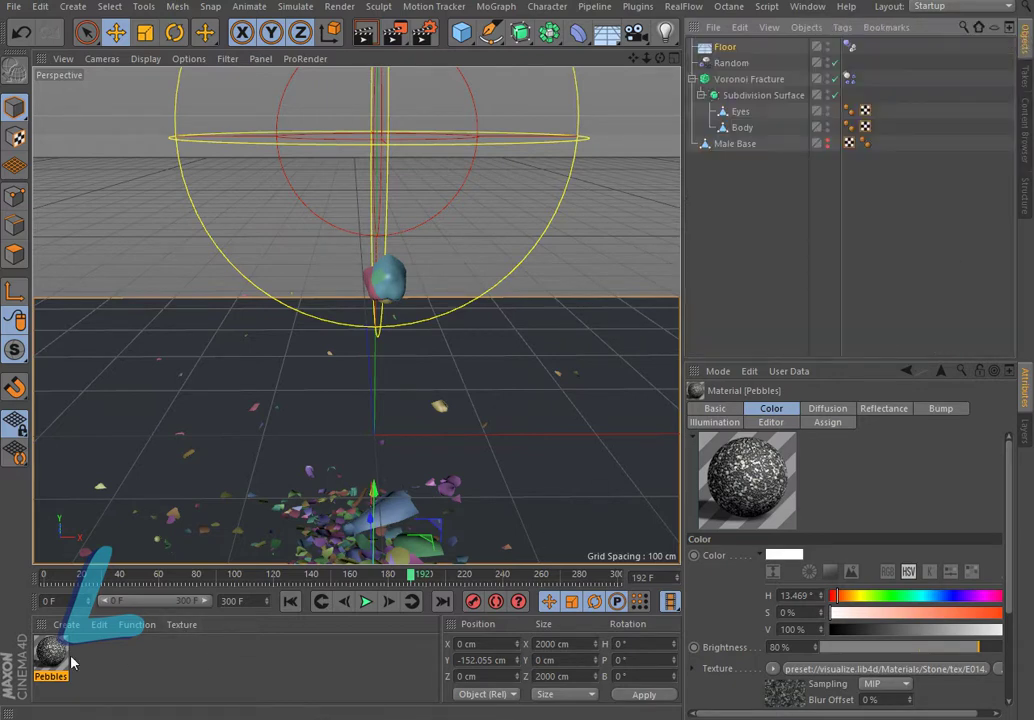
Apply Pebbles to the Voronoi Fracture, turn off Colorize Fragments at frame 0, and play
left_click_drag(47, 656, 403, 420)
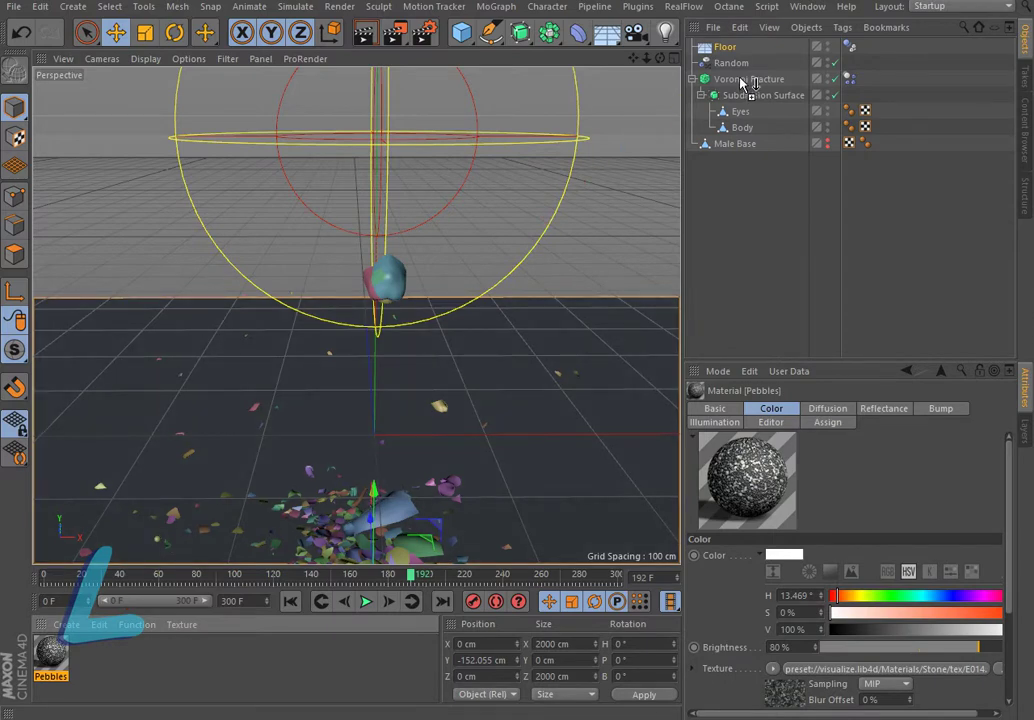
left_click_drag(654, 120, 750, 80)
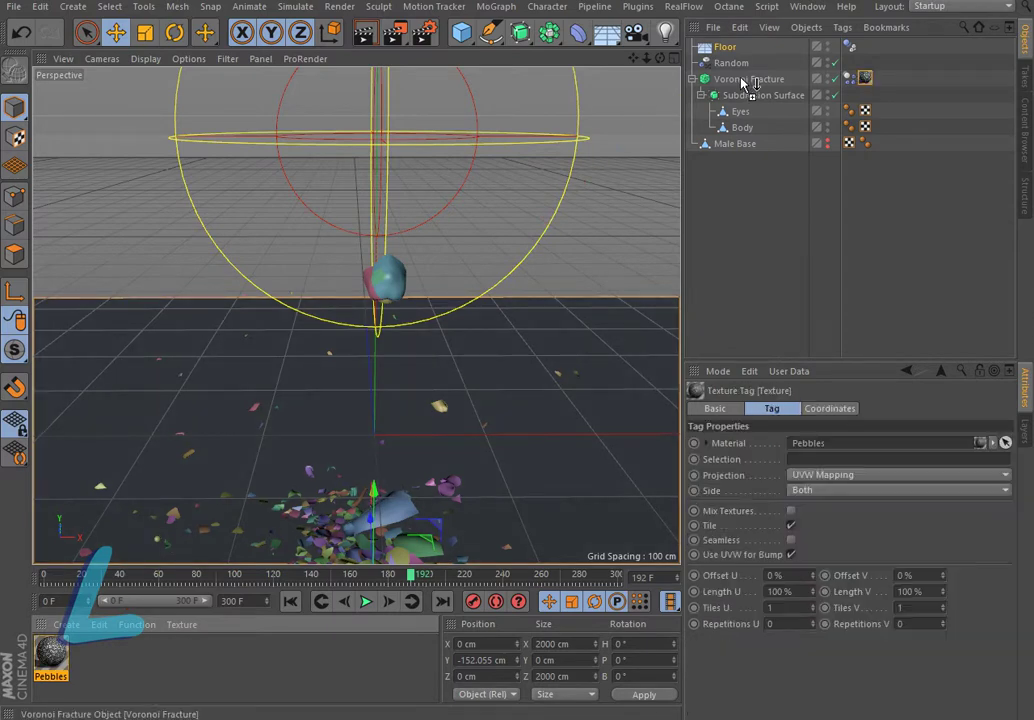
left_click(290, 601)
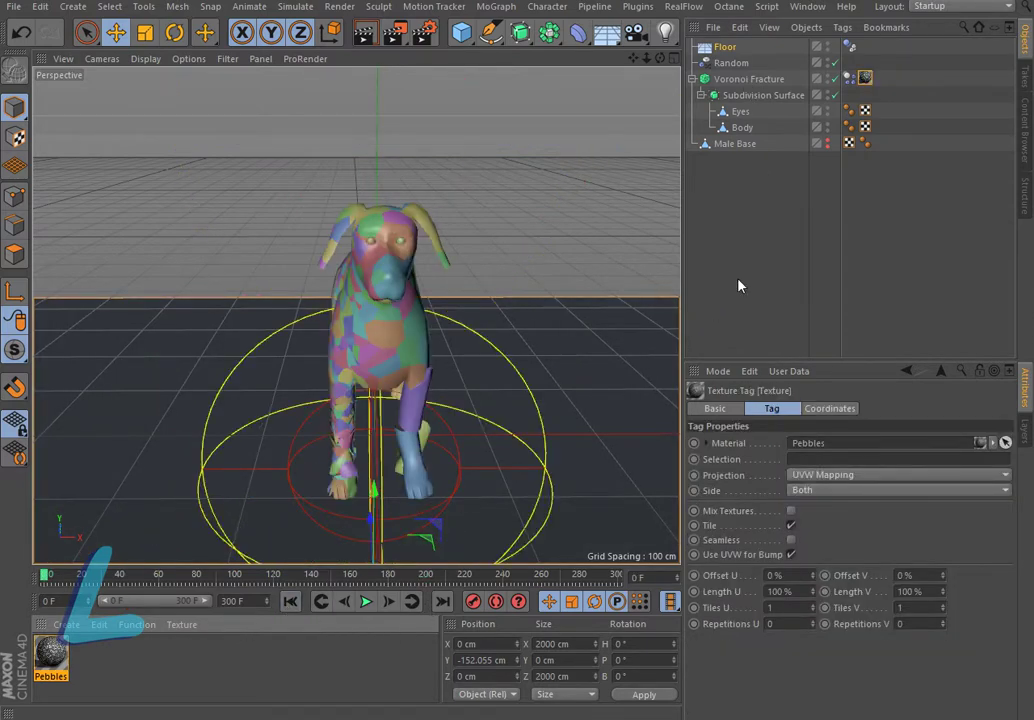
left_click(765, 79)
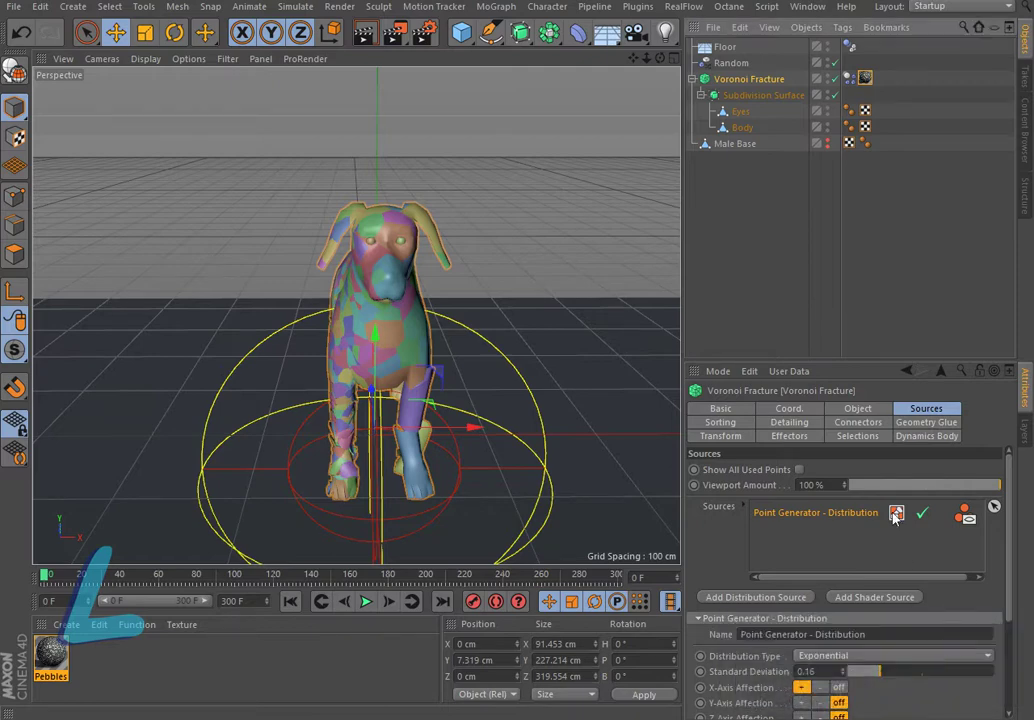
left_click(858, 410)
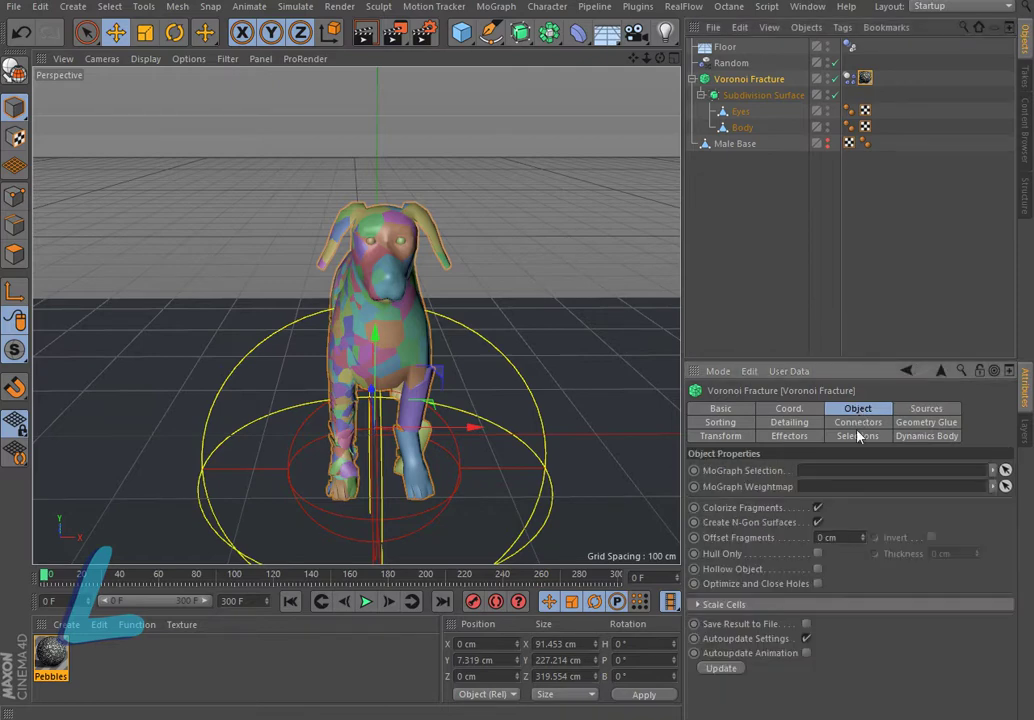
left_click(818, 508)
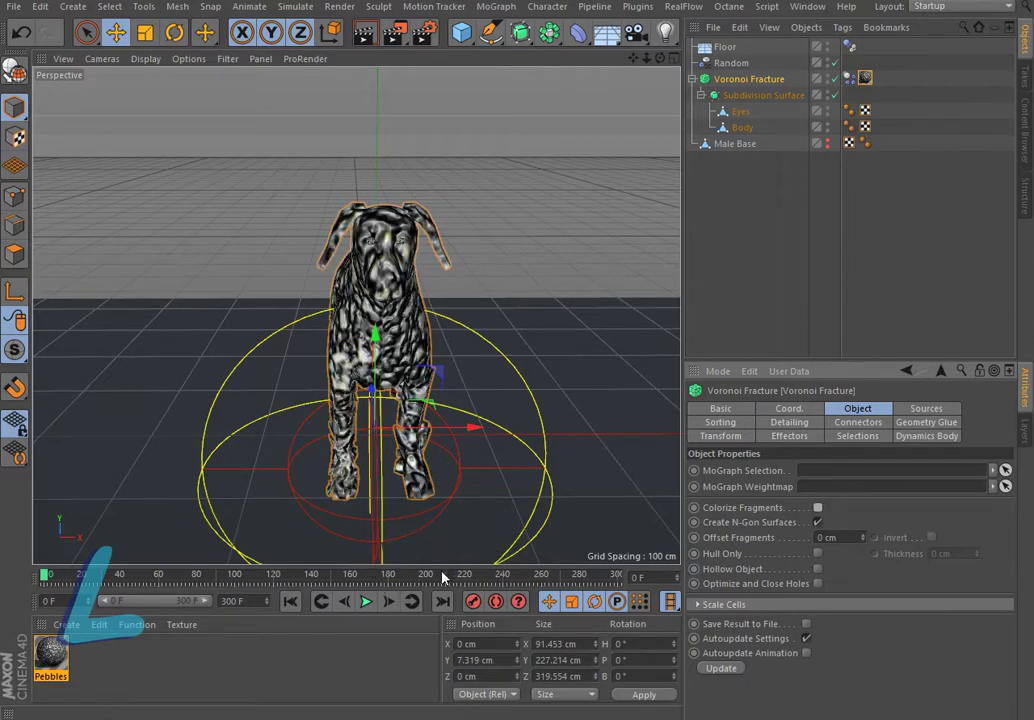
left_click(366, 601)
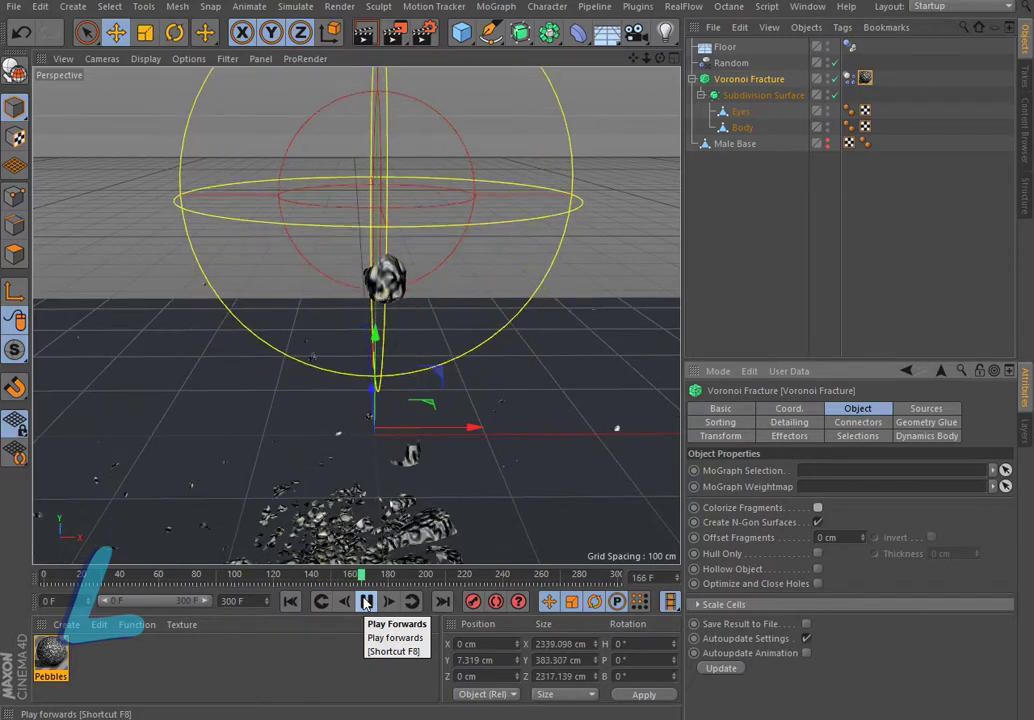
Stop playback at frame 175 to inspect the shards, then bring up the light types list
left_click(365, 601)
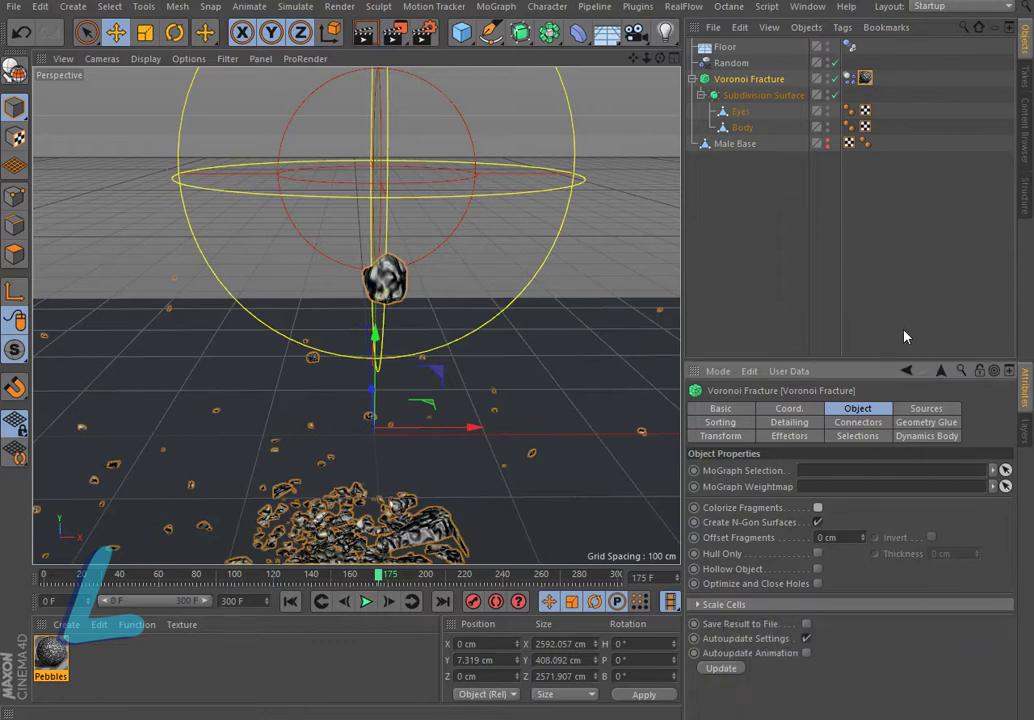
left_click(665, 31)
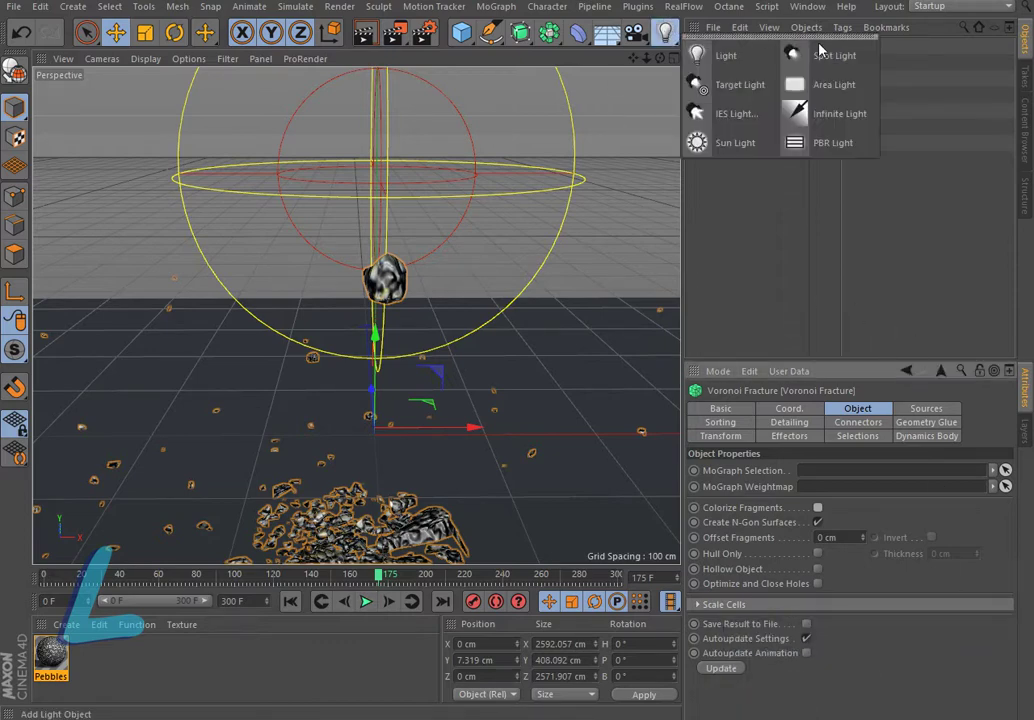
Add an area light and, at frame 0, move it up and back beside the dog
left_click(836, 84)
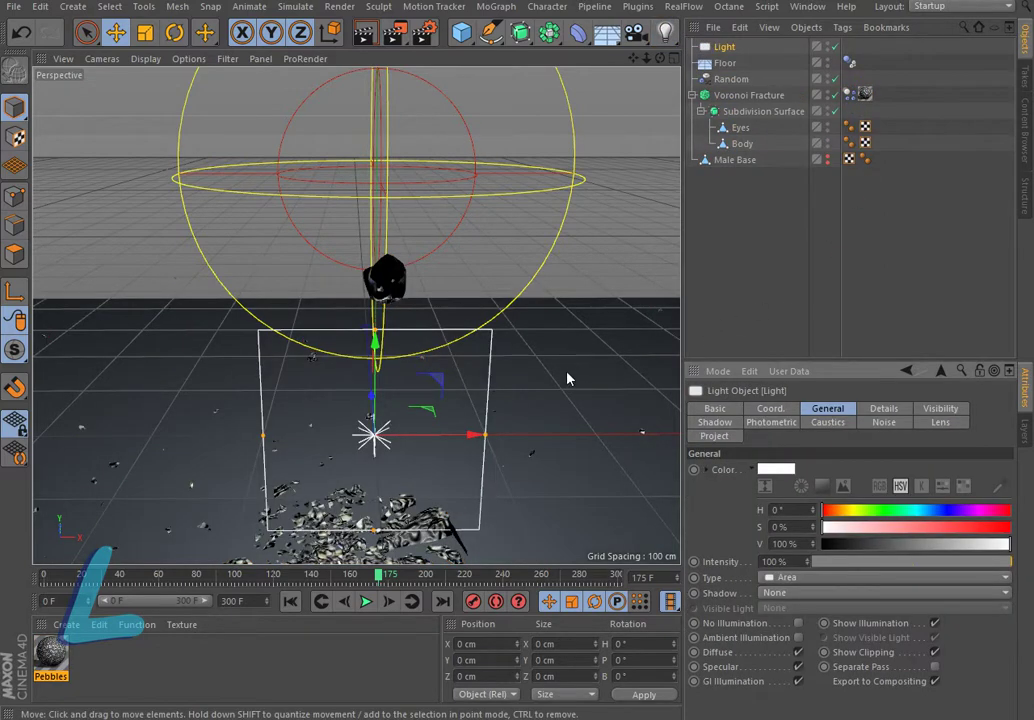
left_click(290, 601)
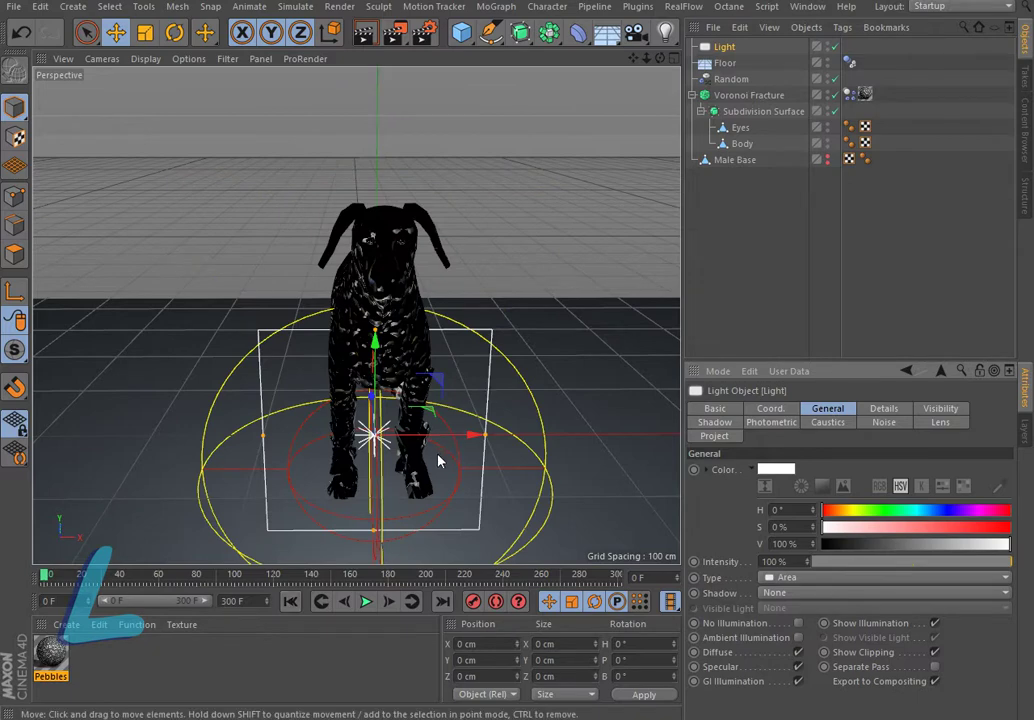
scroll(357, 316, "down", 3)
scroll(357, 316, "down", 3)
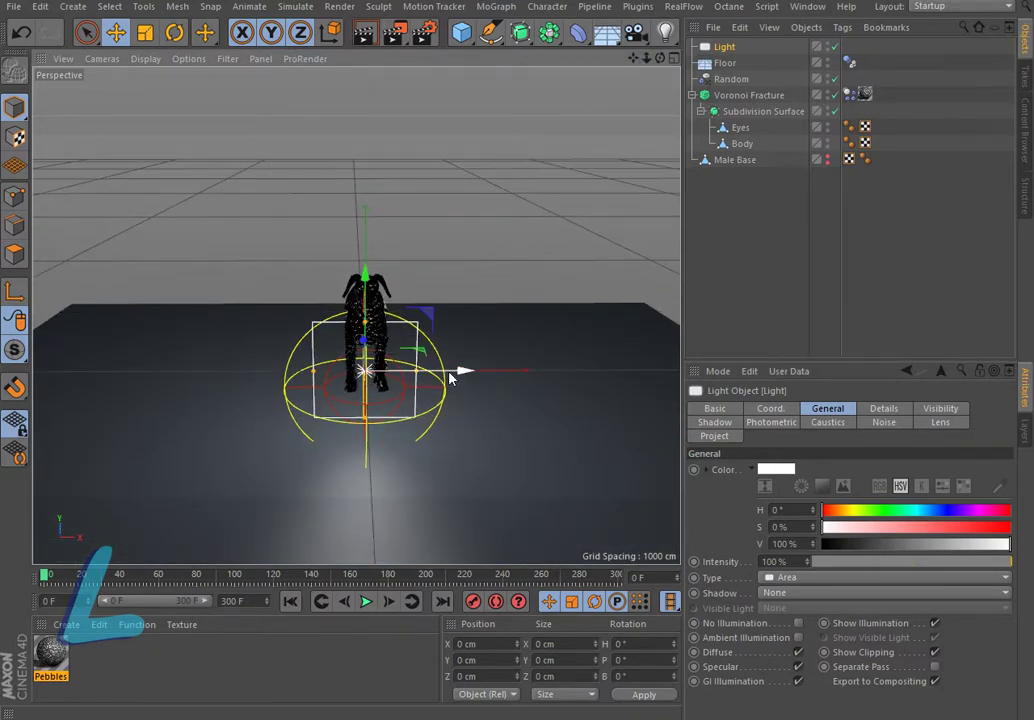
mouse_move(449, 377)
left_mouse_down()
mouse_move(390, 370)
mouse_move(379, 264)
mouse_move(392, 242)
left_mouse_up()
left_click_drag(432, 284, 656, 290)
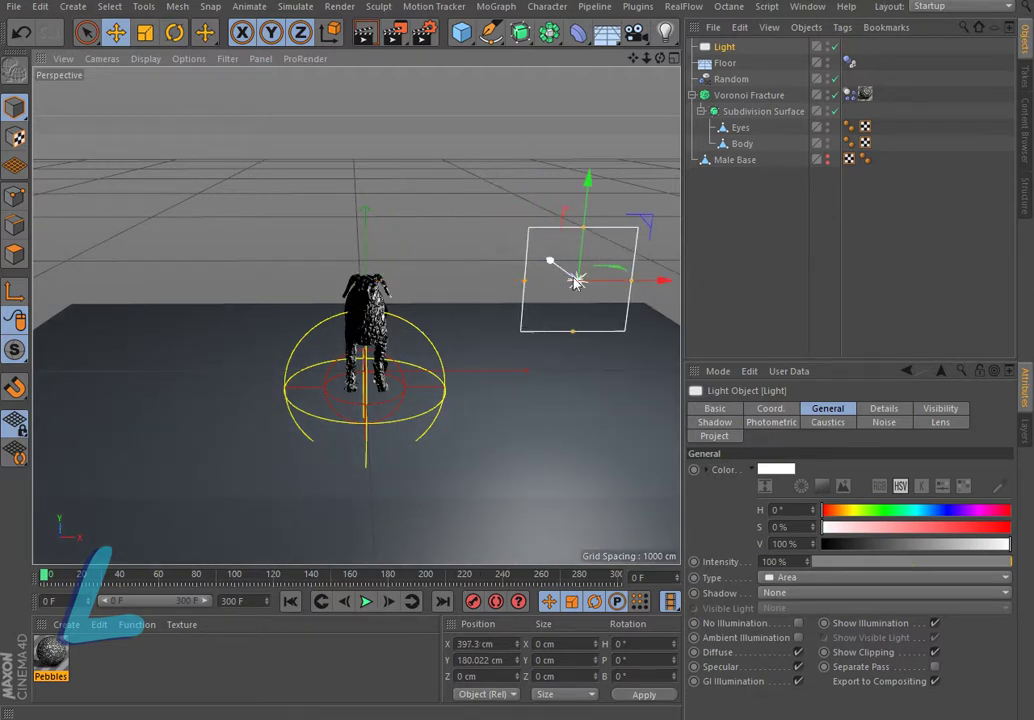
left_click_drag(576, 282, 612, 392)
Widen the area light, slide it left toward the dog, and duplicate it as Light.1
key("o")
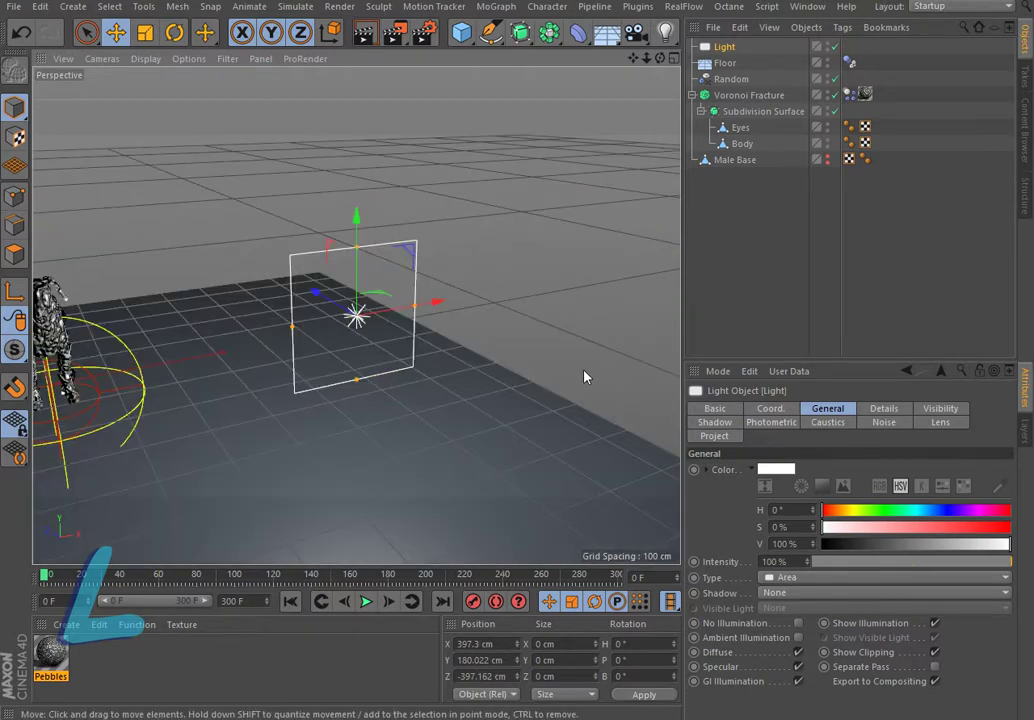
mouse_move(408, 316)
left_mouse_down()
mouse_move(286, 360)
mouse_move(451, 302)
left_mouse_up()
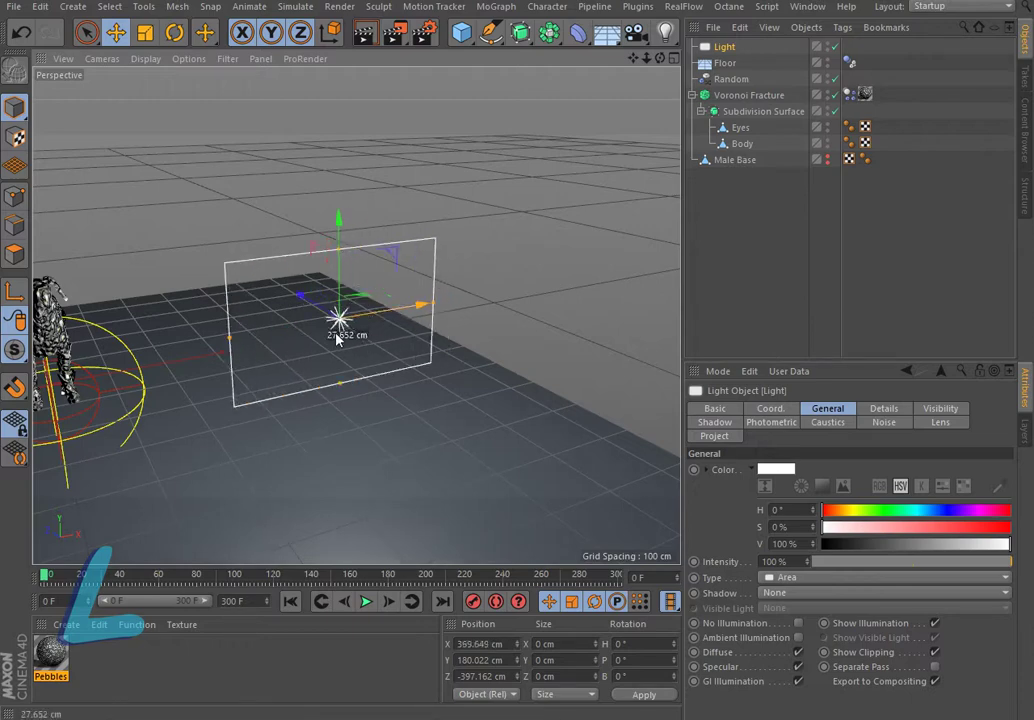
left_click_drag(381, 316, 120, 429)
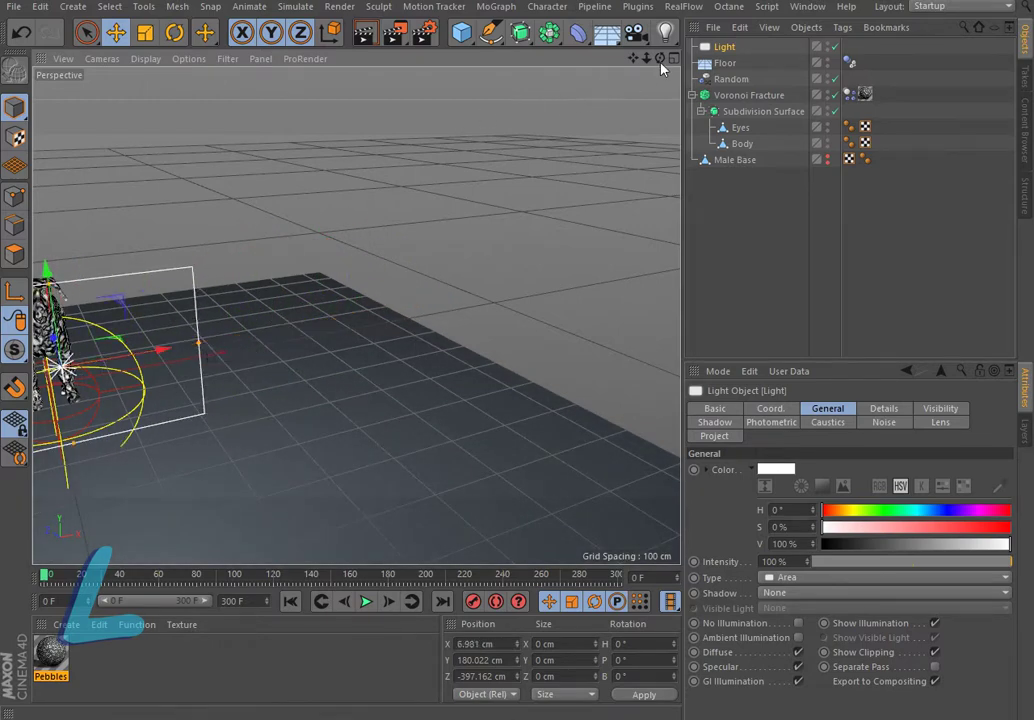
left_click_drag(659, 58, 580, 62)
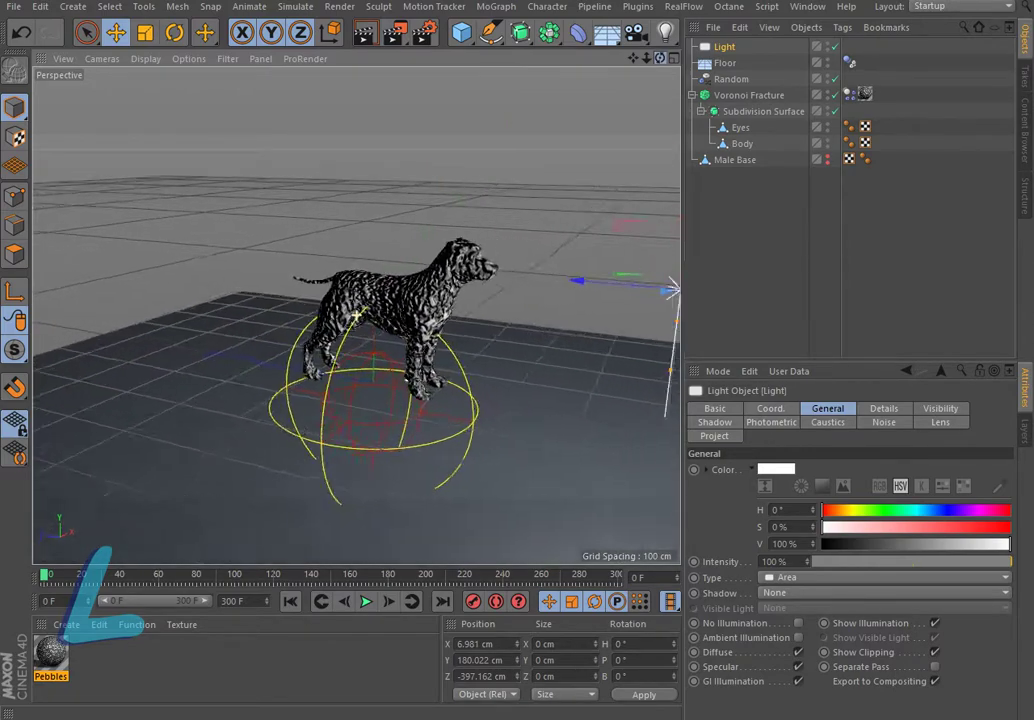
left_click_drag(580, 62, 542, 203)
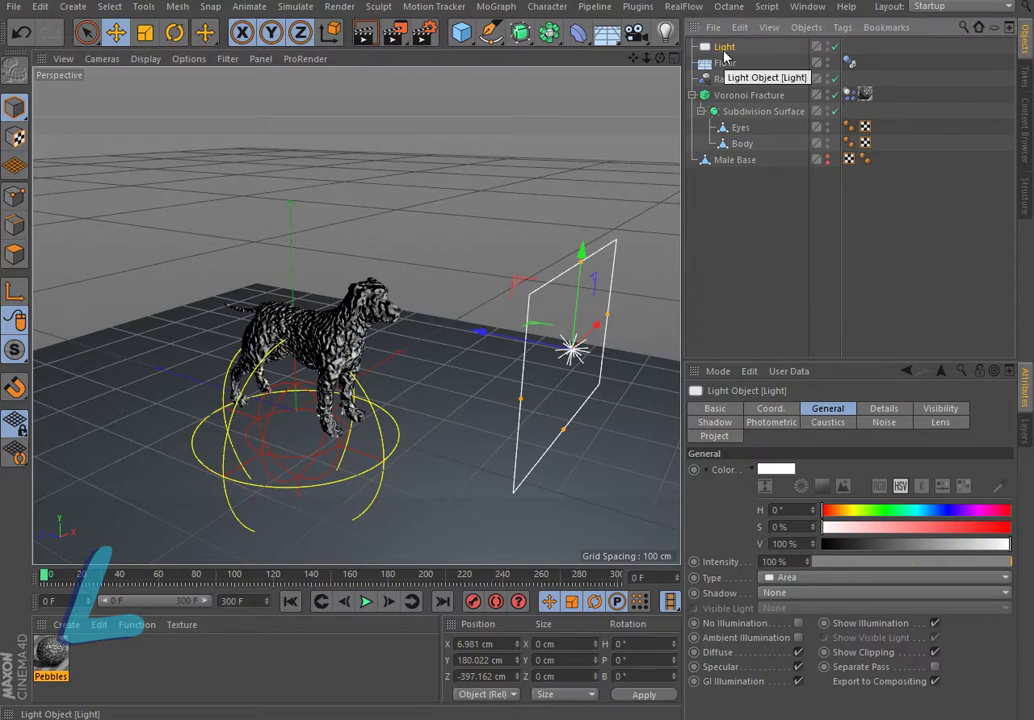
left_click_drag(730, 63, 728, 56, "ctrl")
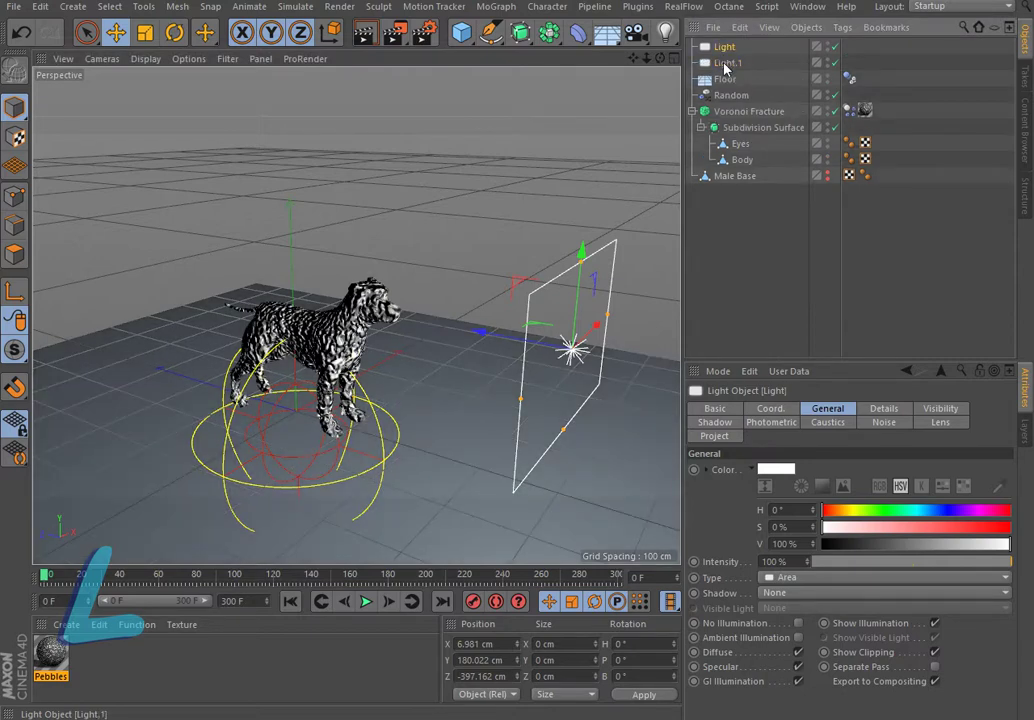
Tilt Light.1 and raise it to Y 437.359 cm above the dog, then render a viewport preview
left_click(174, 32)
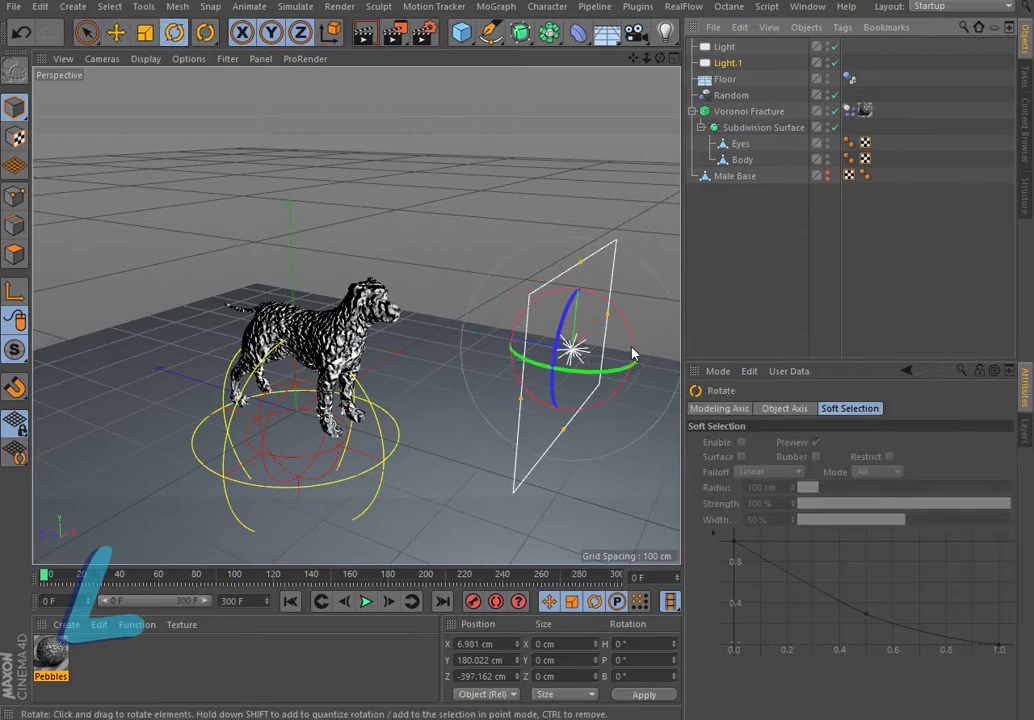
mouse_move(632, 352)
left_mouse_down()
mouse_move(612, 307)
mouse_move(566, 265)
mouse_move(339, 231)
left_mouse_up()
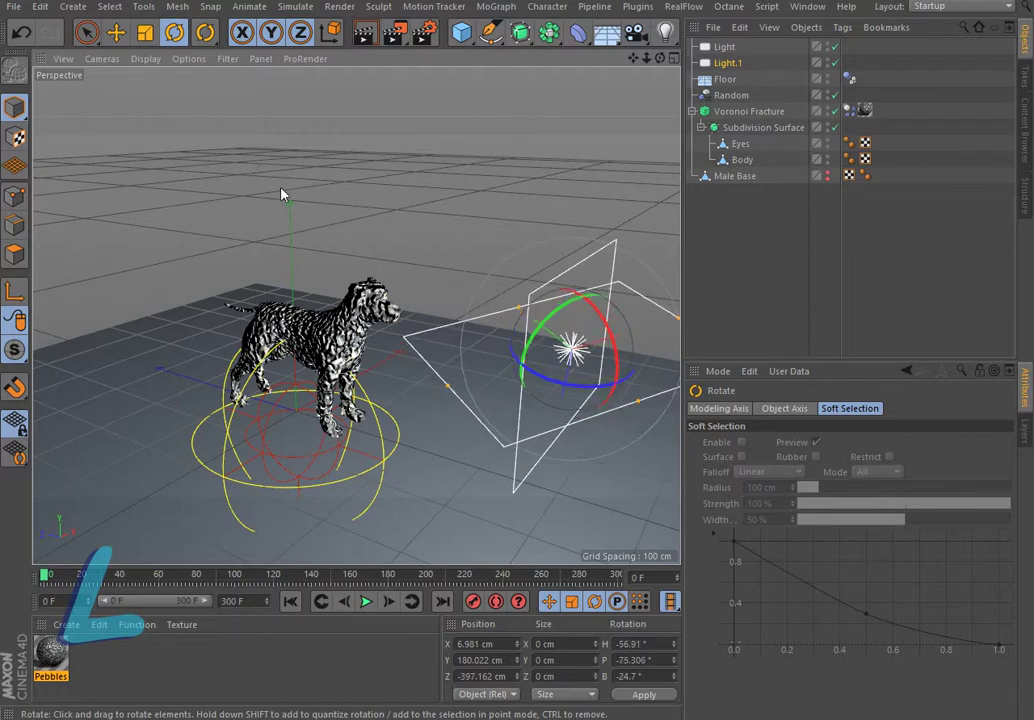
left_click(116, 32)
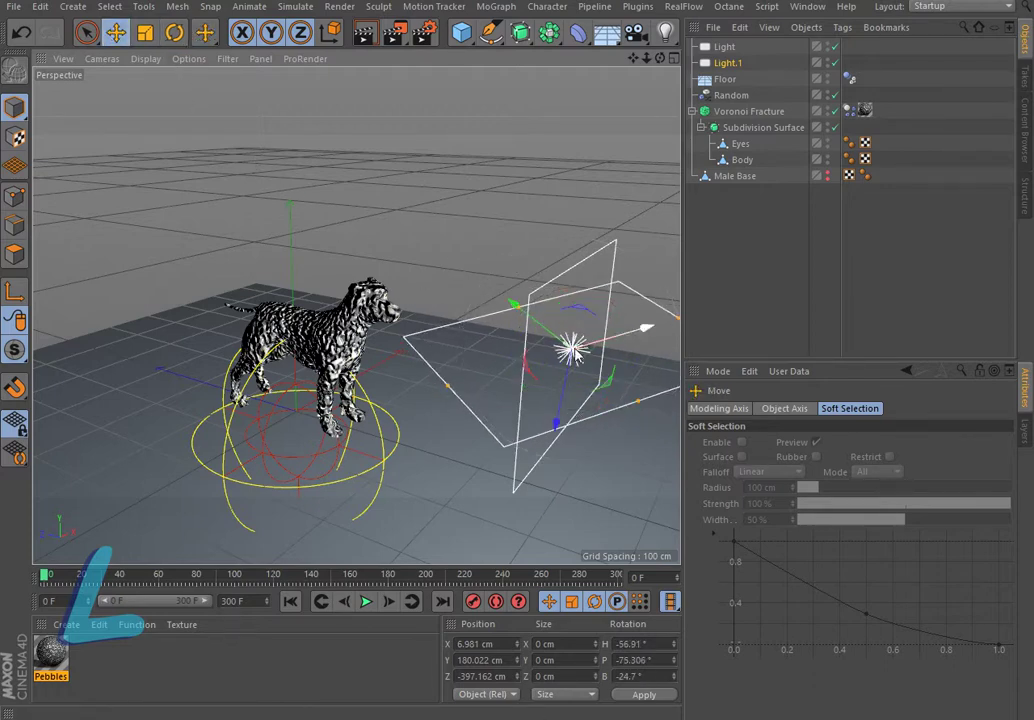
mouse_move(512, 303)
left_mouse_down()
mouse_move(351, 238)
mouse_move(388, 198)
left_mouse_up()
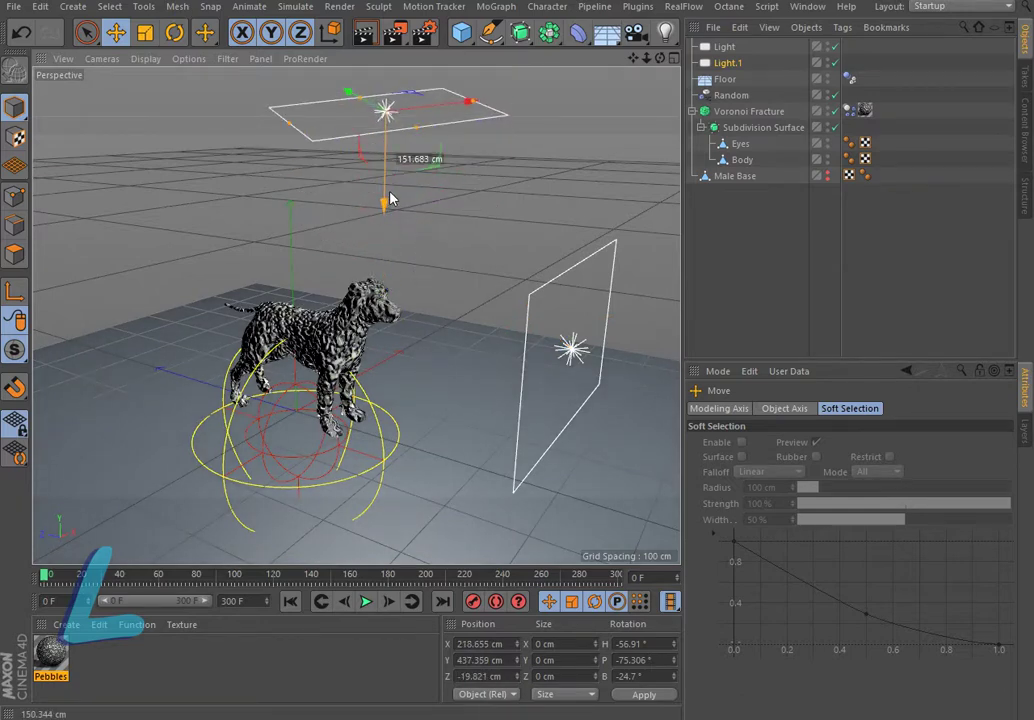
left_click_drag(659, 58, 560, 70)
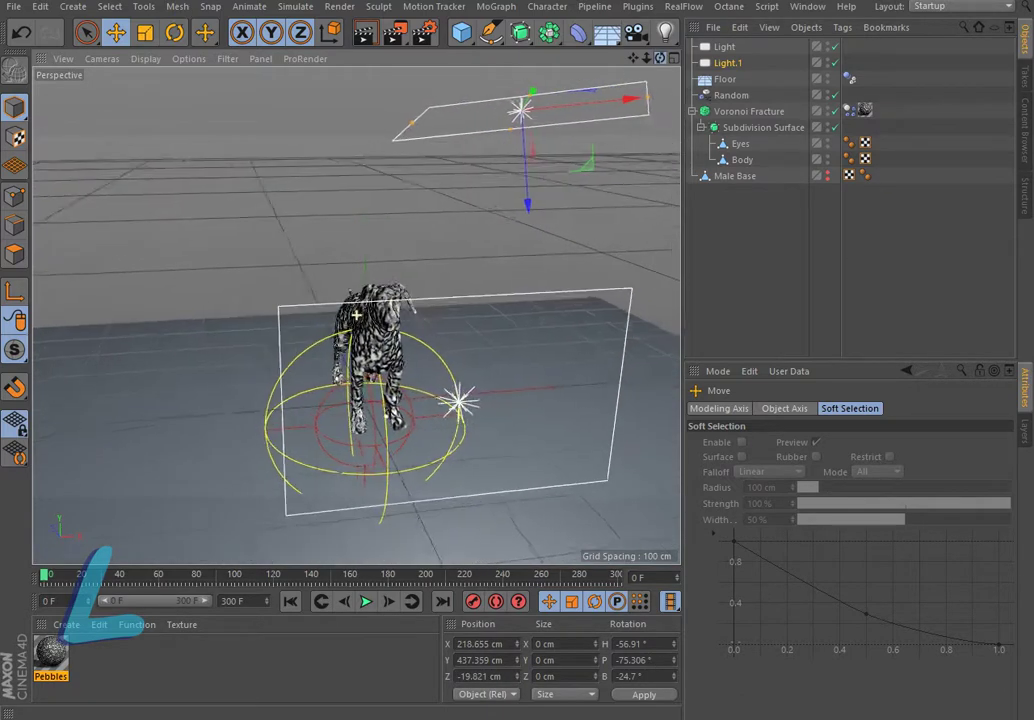
left_click_drag(355, 314, 347, 313, "alt")
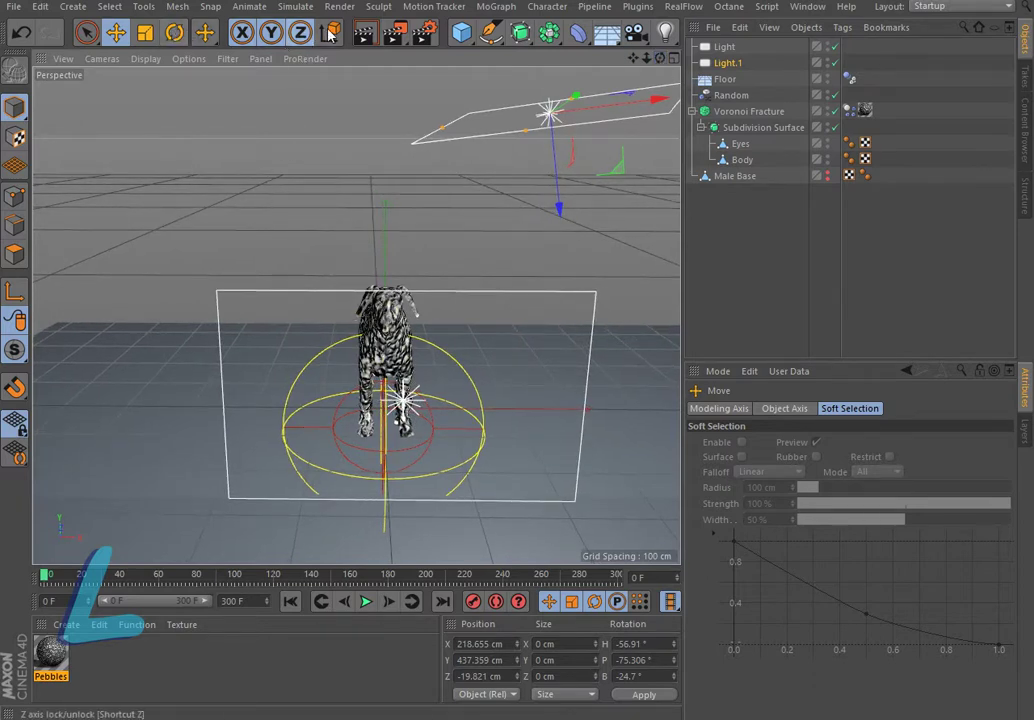
left_click(359, 38)
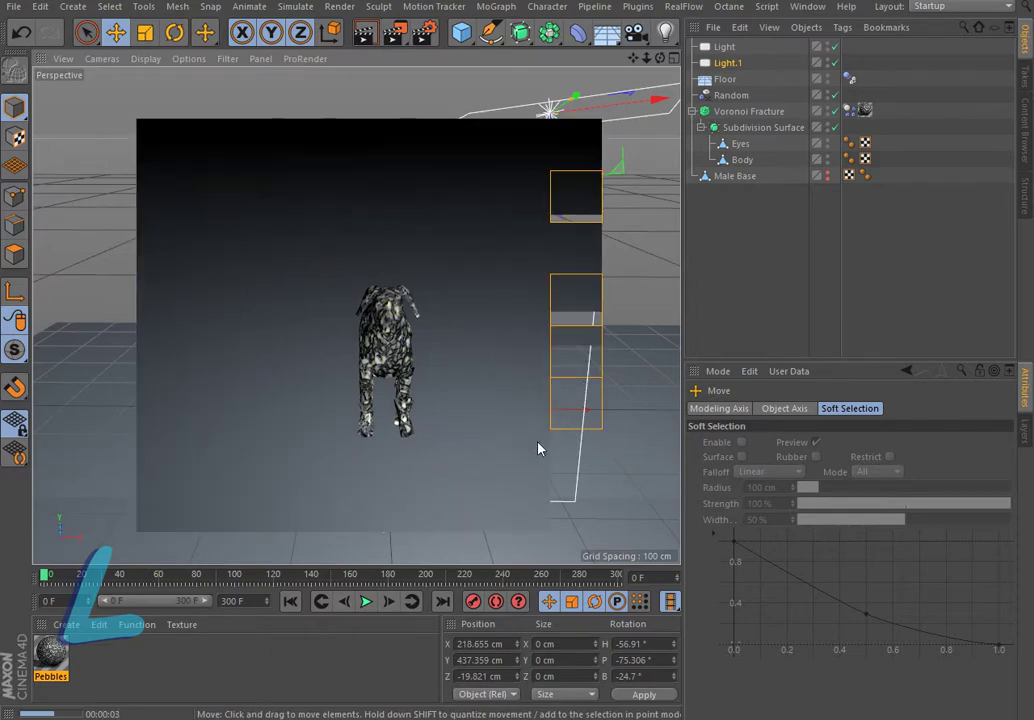
Zoom the viewport and re-render the scene preview
scroll(428, 404, "up", 2)
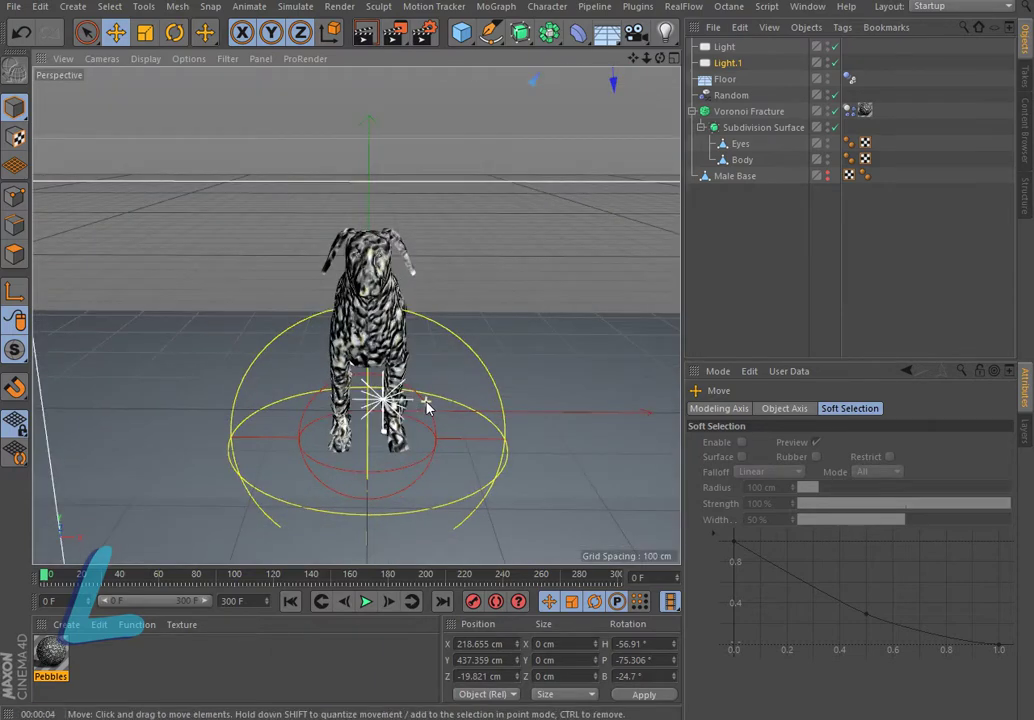
scroll(428, 404, "up", 2)
scroll(427, 406, "up", 3)
scroll(427, 406, "down", 5)
scroll(427, 406, "up", 2)
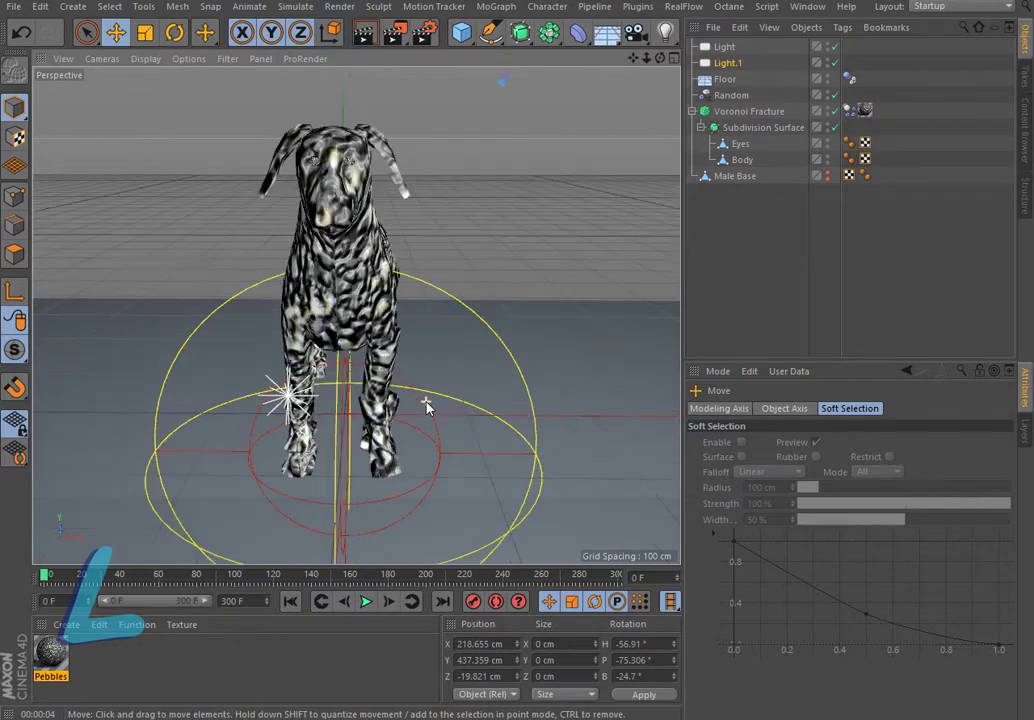
left_click(366, 36)
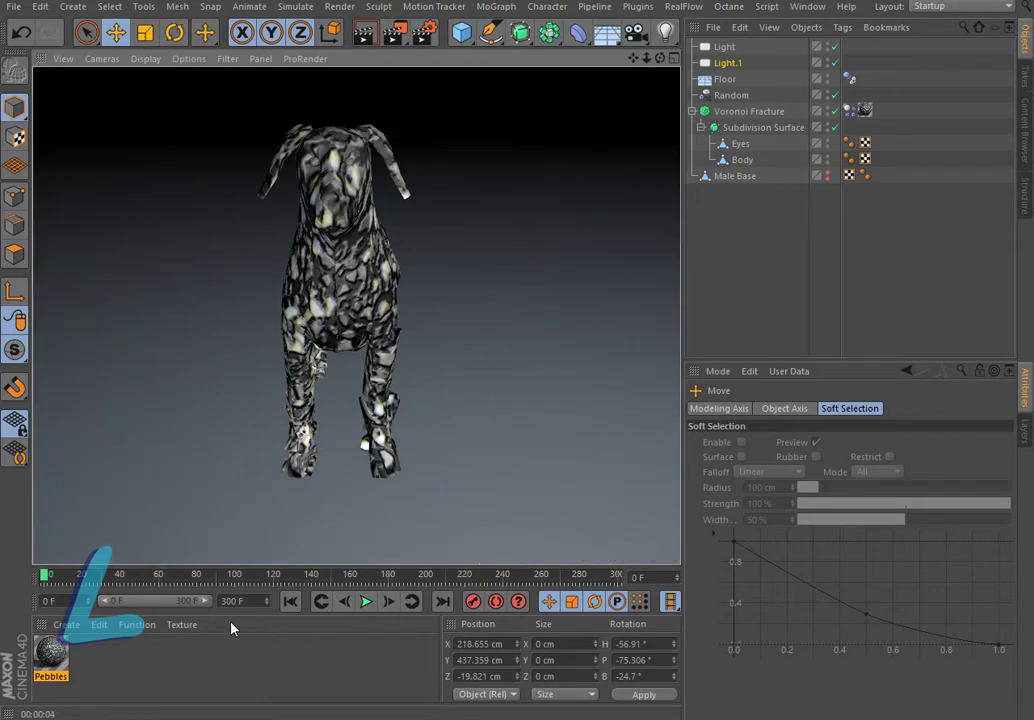
Play the fracture to frame 159 and create a new blank material named Mat
left_click(367, 602)
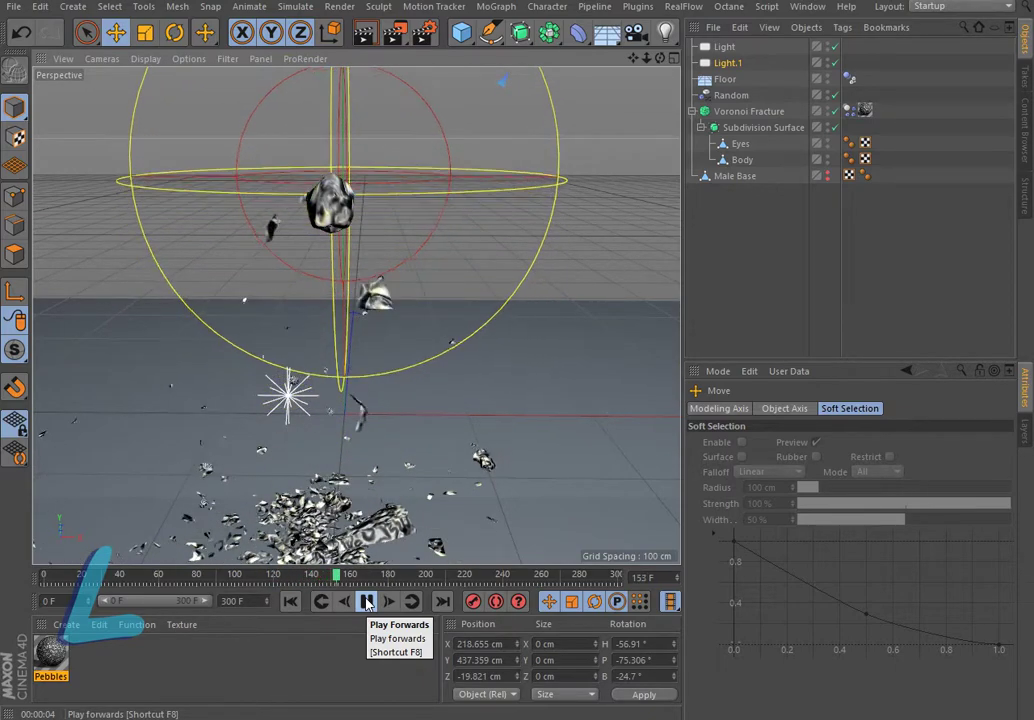
left_click(367, 601)
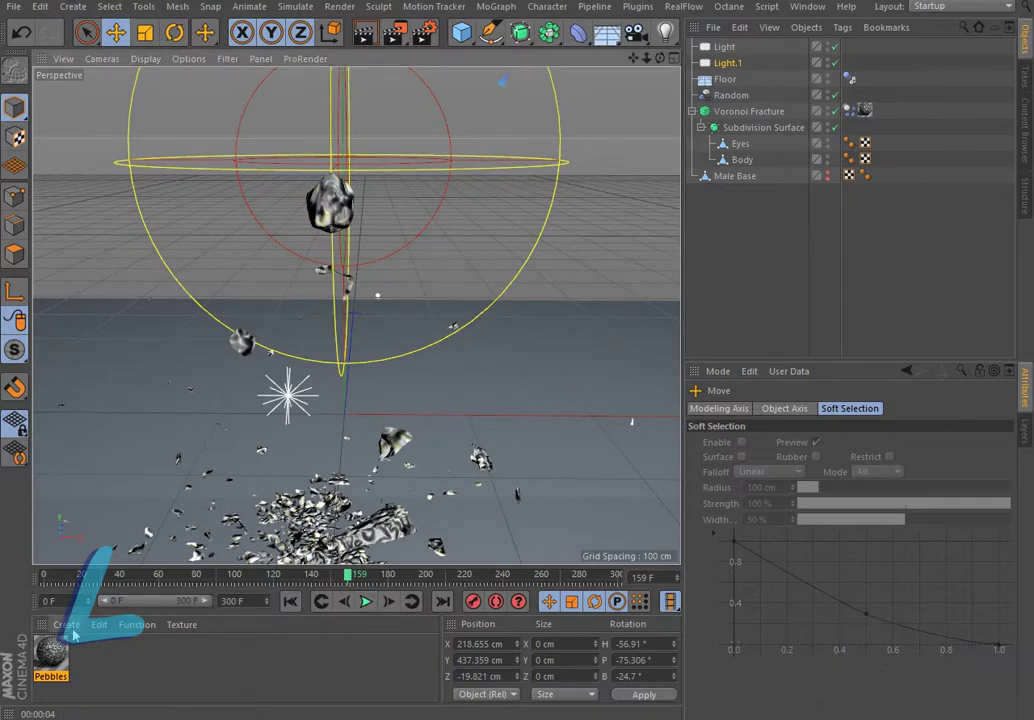
left_click(73, 625)
left_click(100, 470)
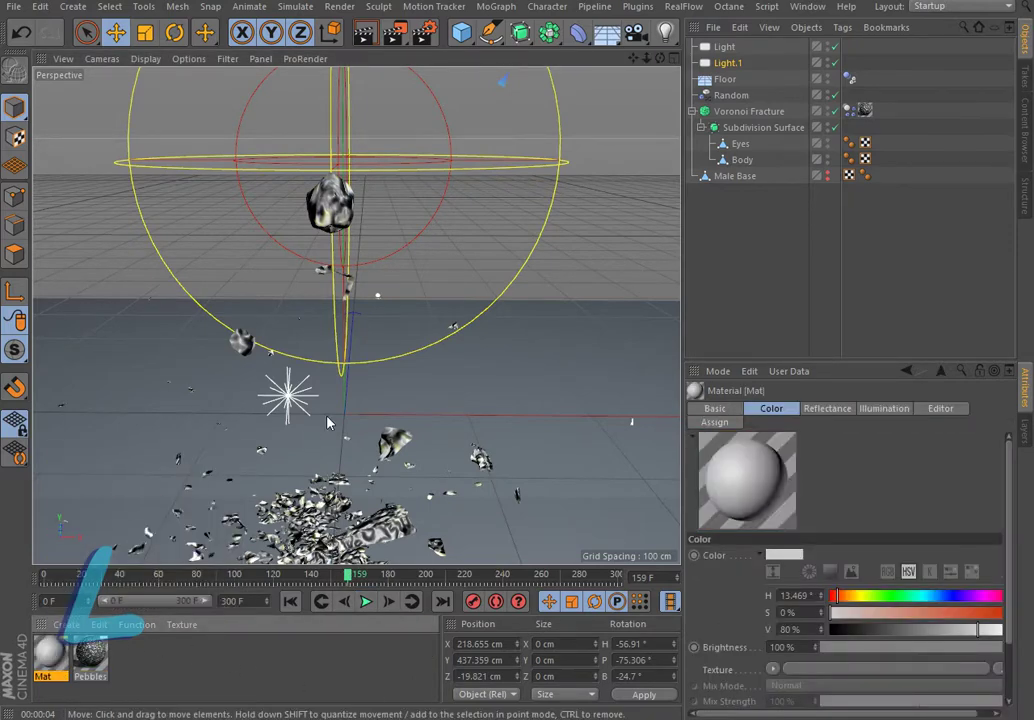
Turn off Mat's Reflectance and load a 2D - V Gradient as its Color texture
double_click(47, 652)
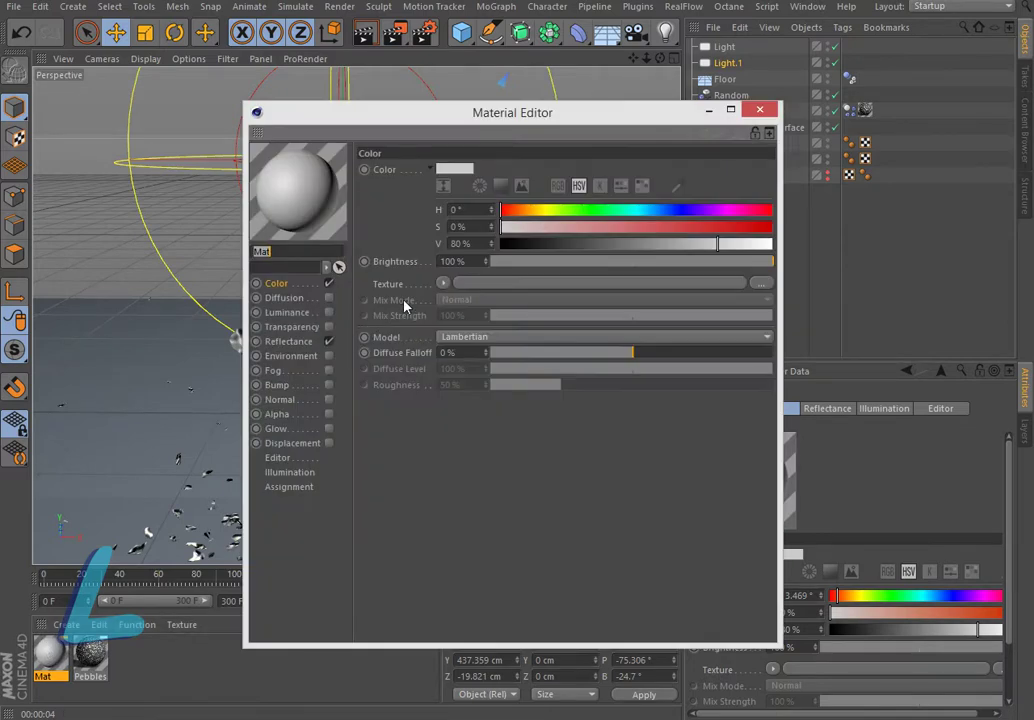
left_click(329, 342)
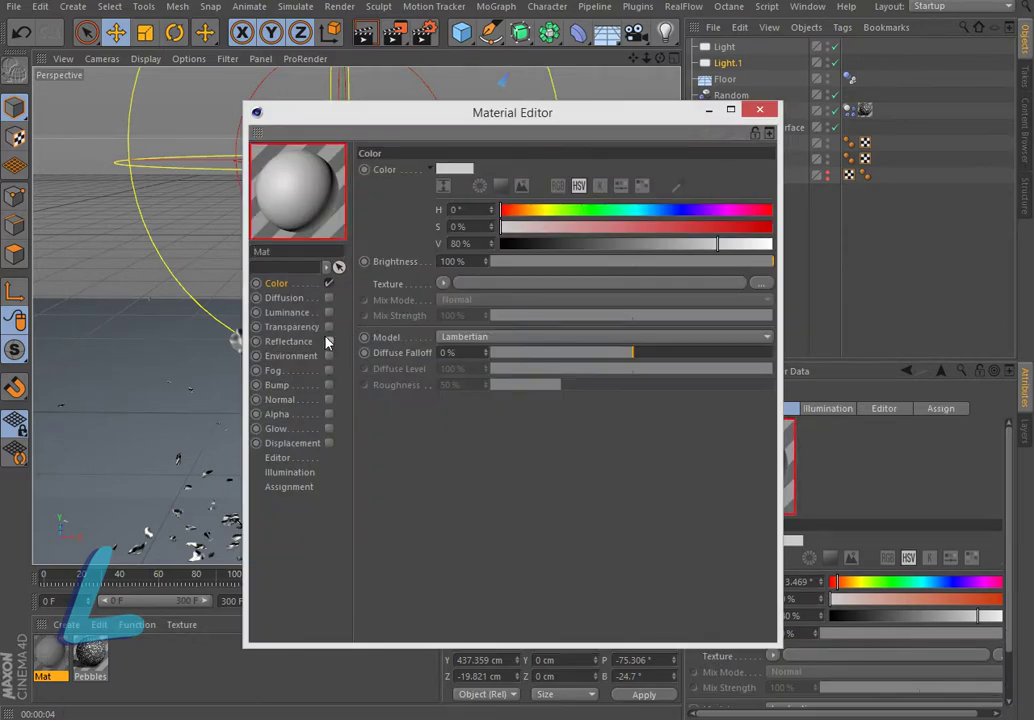
left_click(443, 283)
left_click(474, 483)
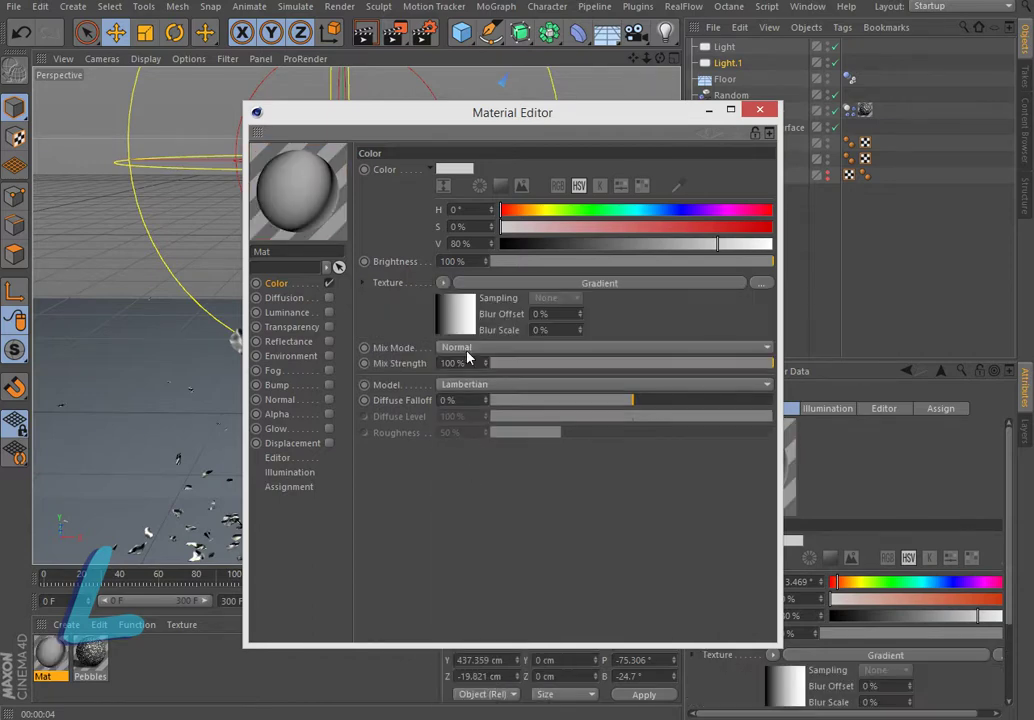
left_click(457, 321)
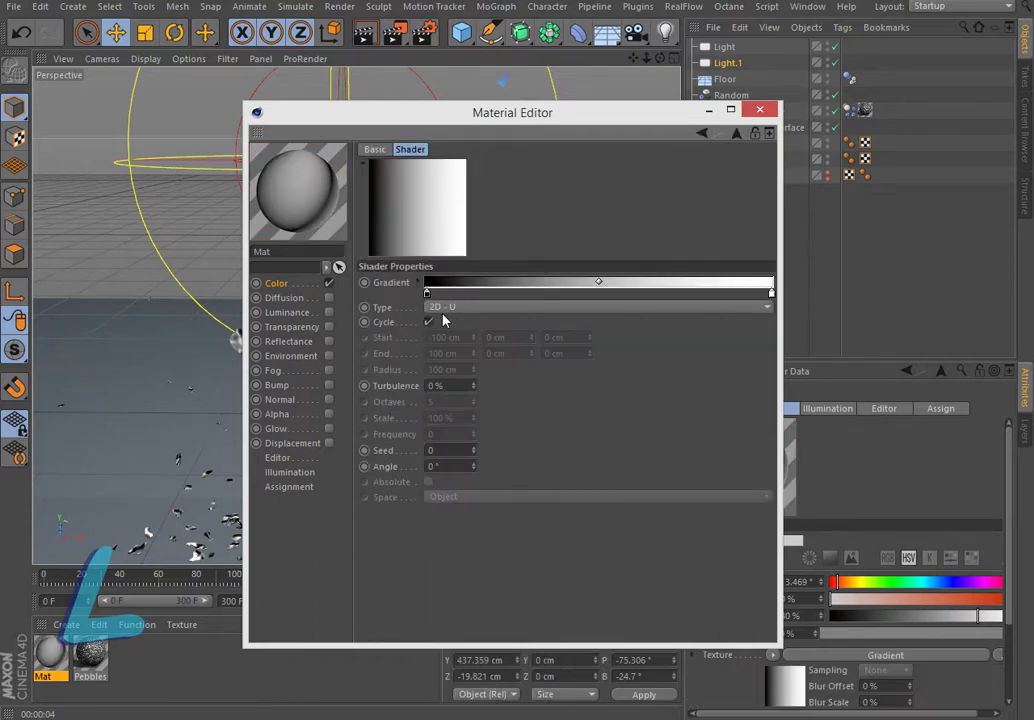
left_click(445, 307)
left_click(447, 341)
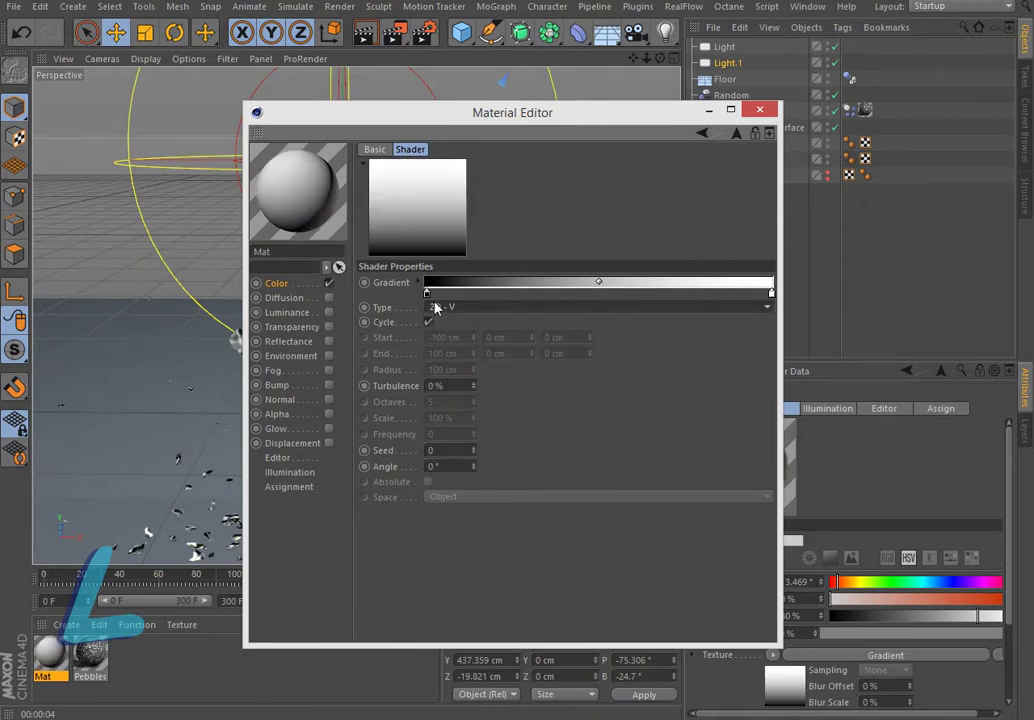
Set the gradient's left knot to light grey and close the material editor
double_click(428, 294)
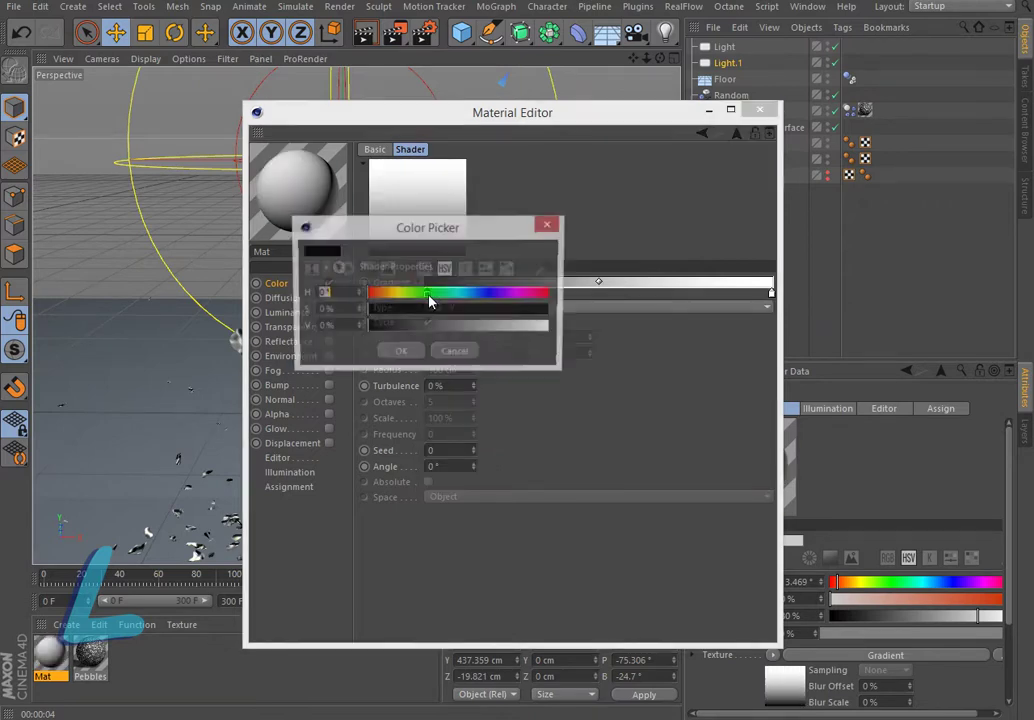
left_click_drag(488, 333, 510, 330)
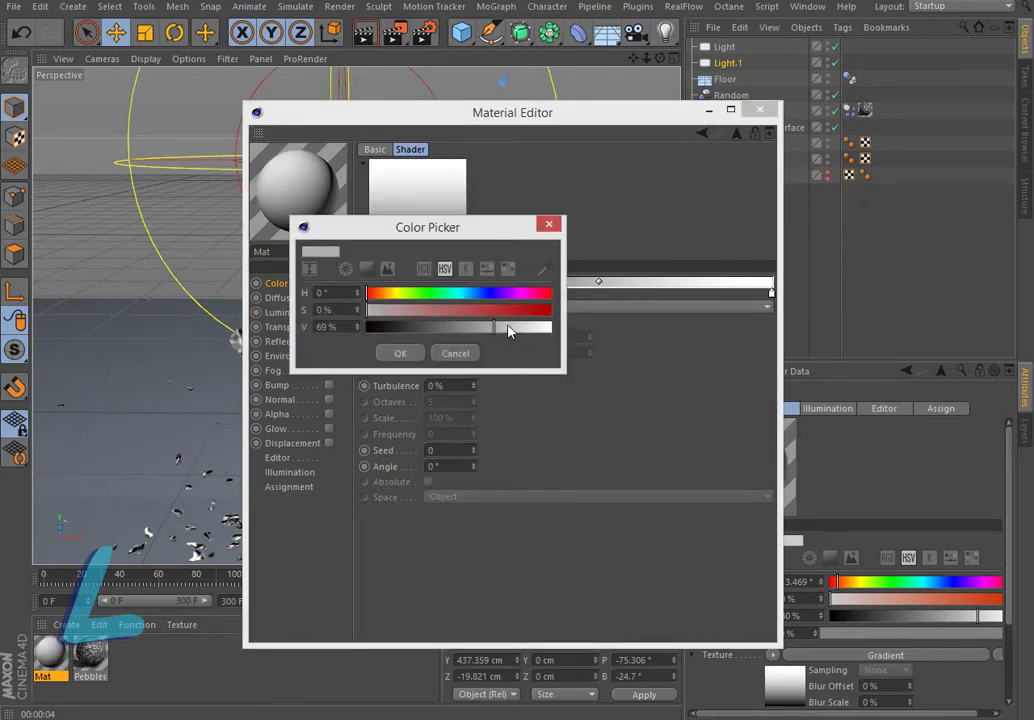
left_click(399, 354)
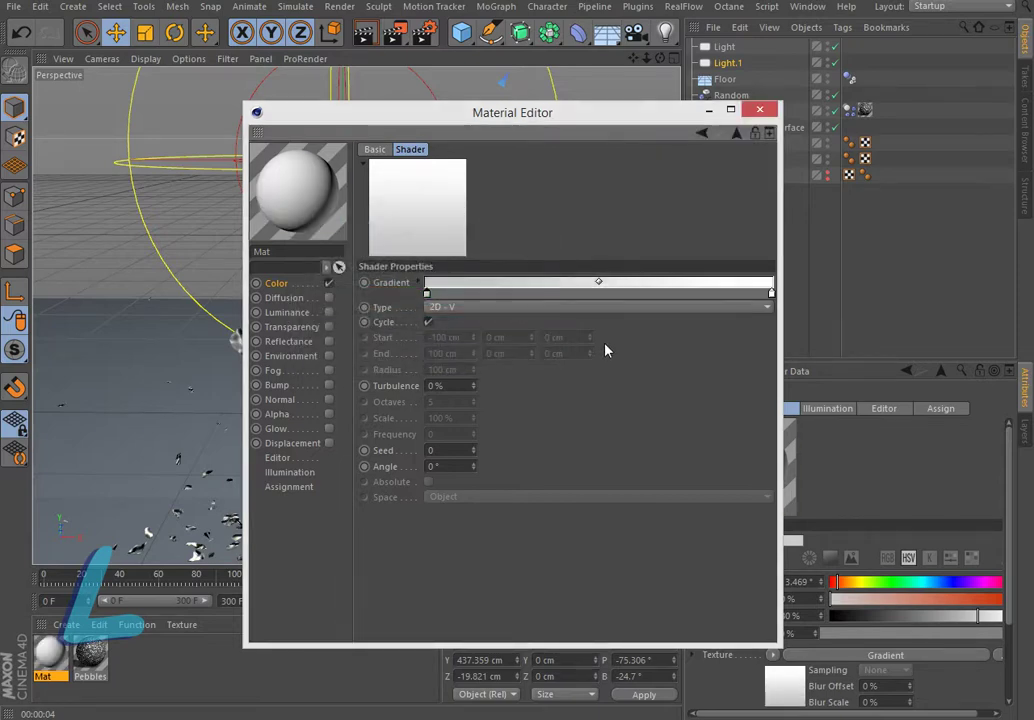
left_click(760, 110)
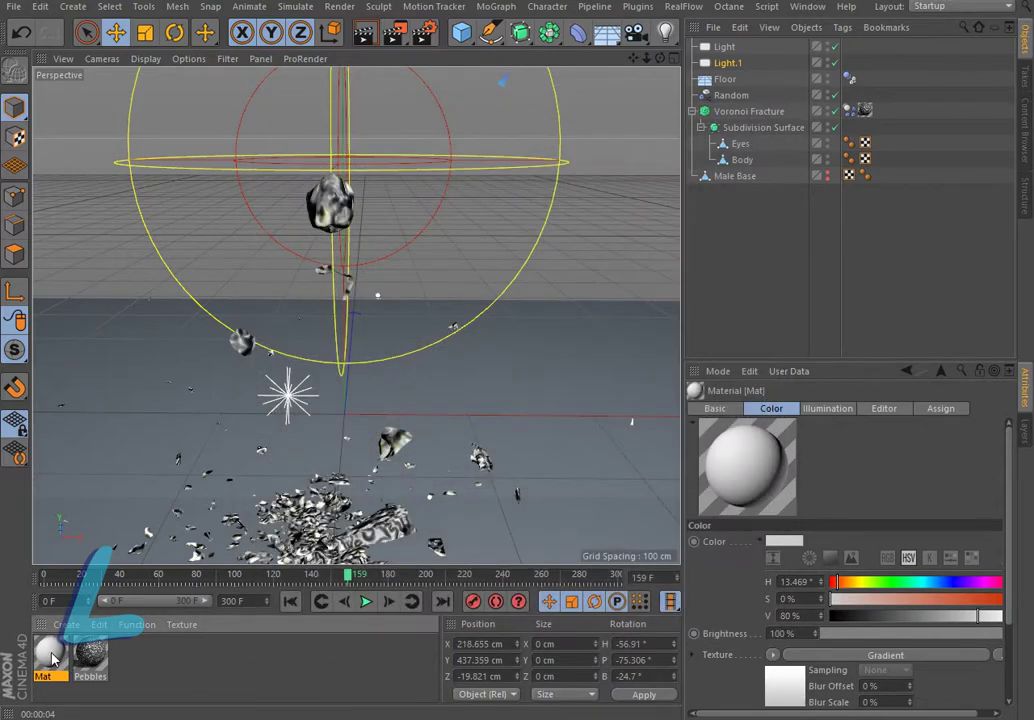
Apply the Mat gradient material to the Floor and render a preview
left_click_drag(210, 500, 659, 130)
left_click_drag(730, 82, 728, 80)
left_click(365, 35)
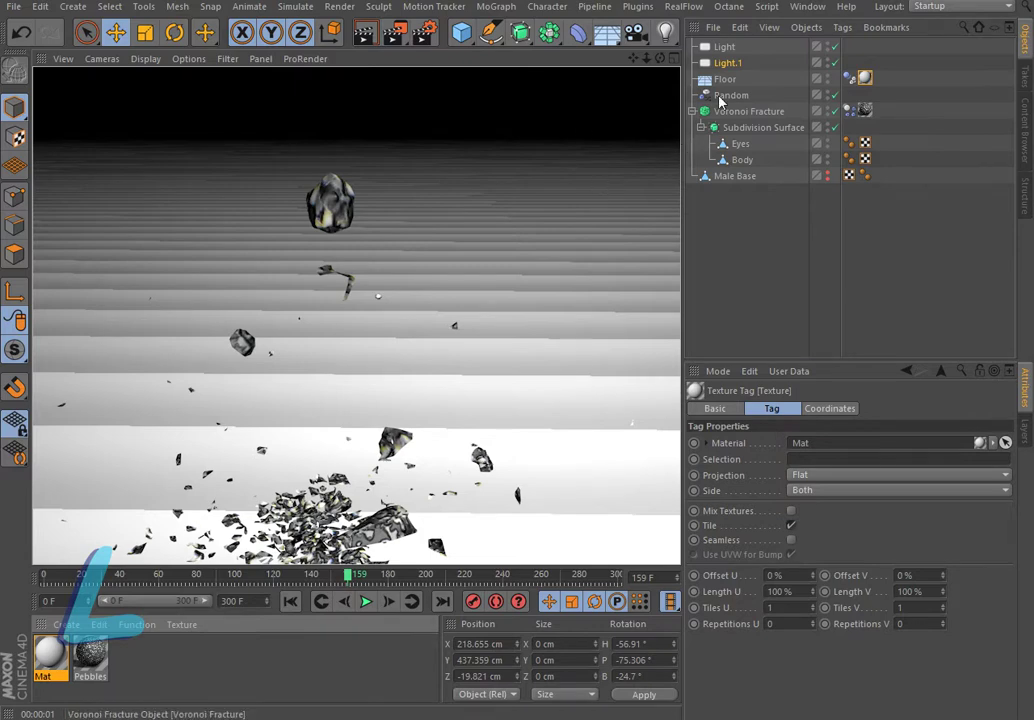
Add a Background object, give it the Mat material, and re-render the view
left_click(608, 40)
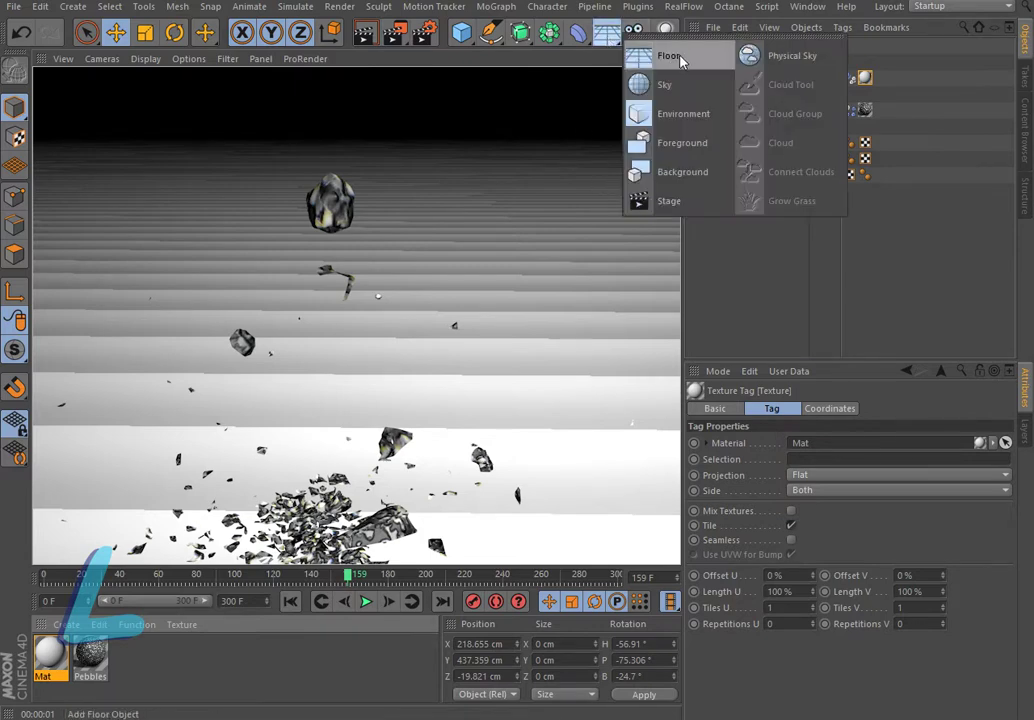
left_click(700, 172)
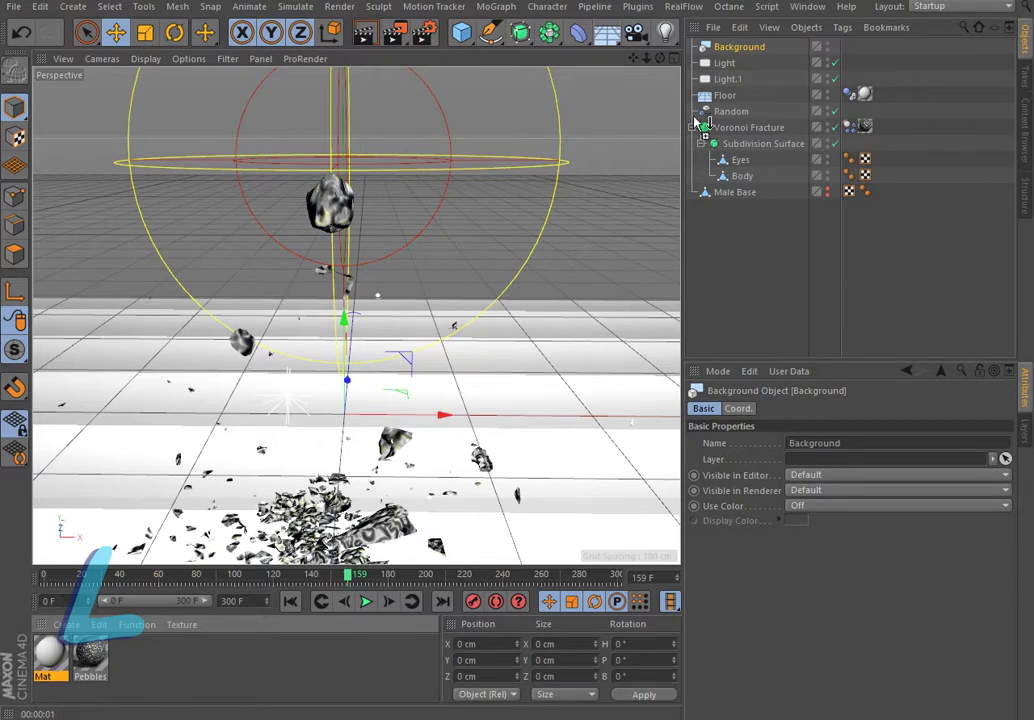
left_click_drag(738, 47, 739, 48)
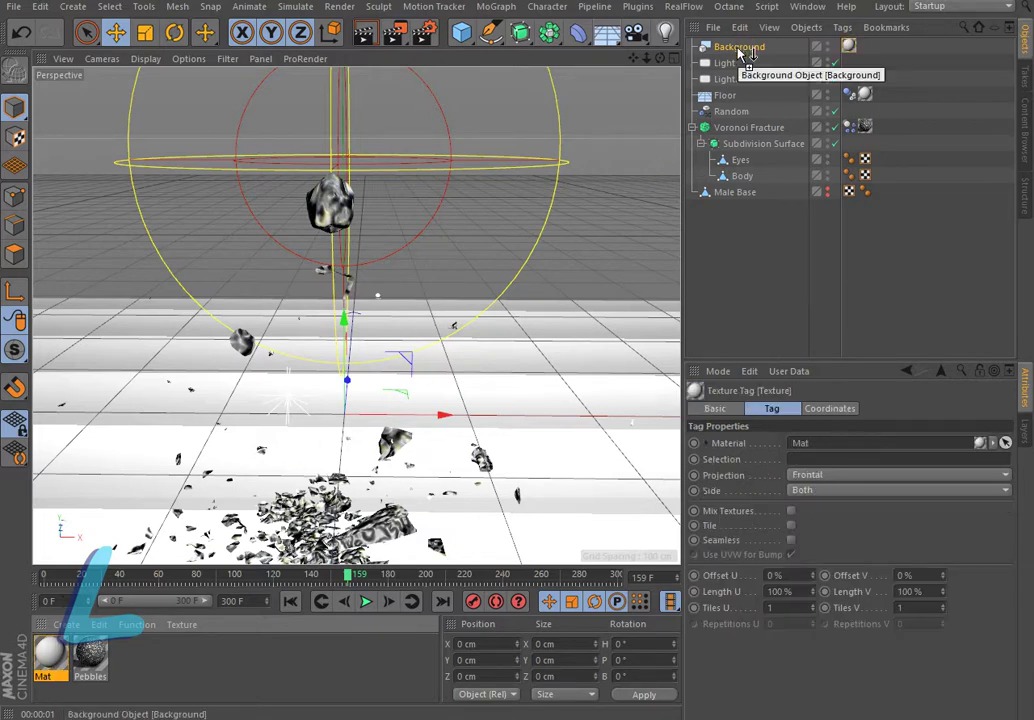
left_click(365, 32)
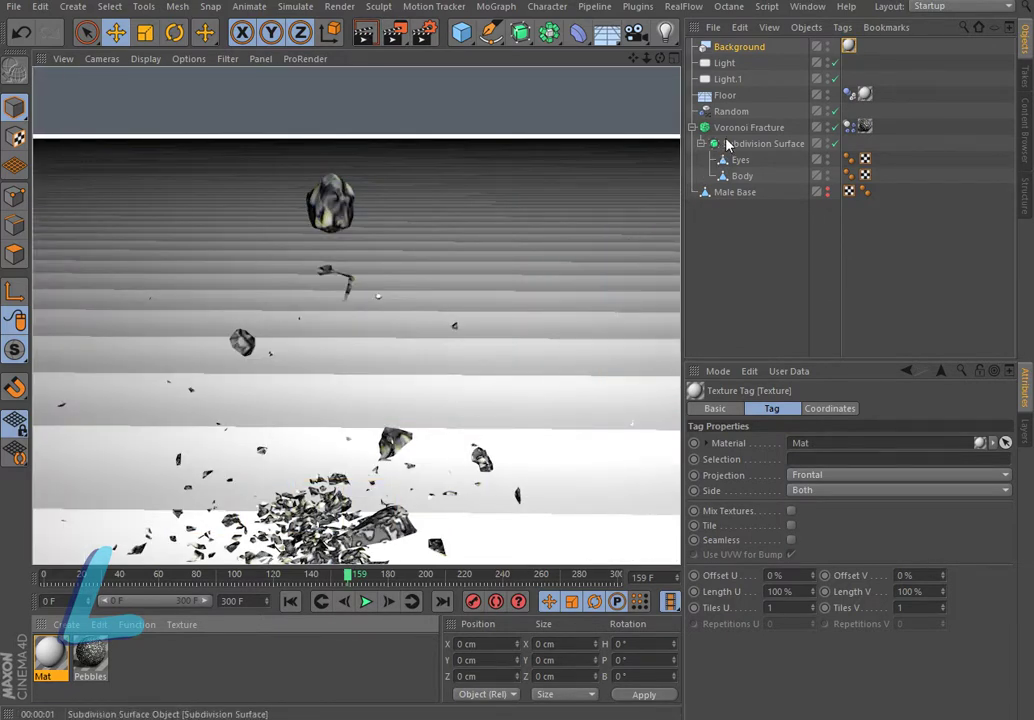
Give Background a Compositing tag with Compositing Background enabled, then re-render
left_click(752, 47)
right_click(755, 48)
mouse_move(866, 56)
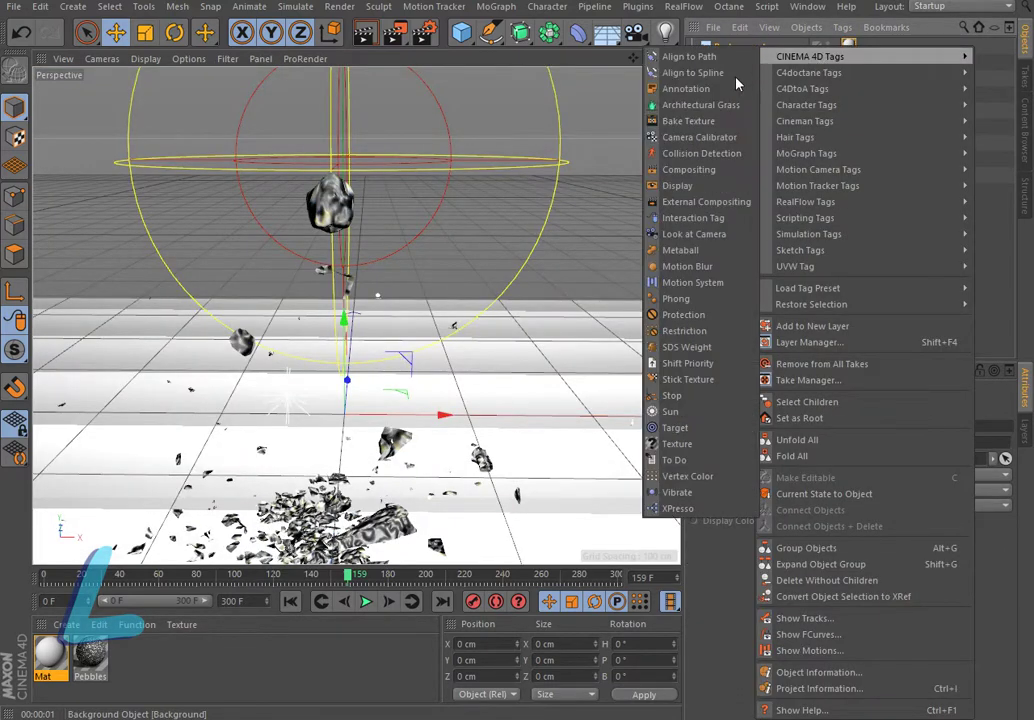
left_click(689, 170)
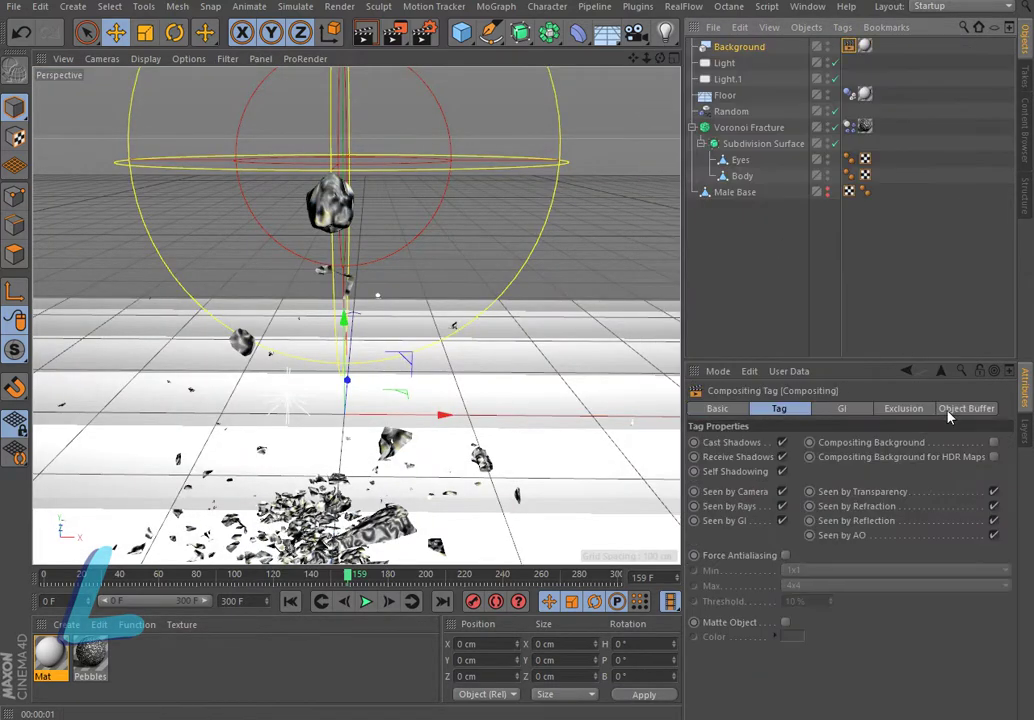
left_click(993, 443)
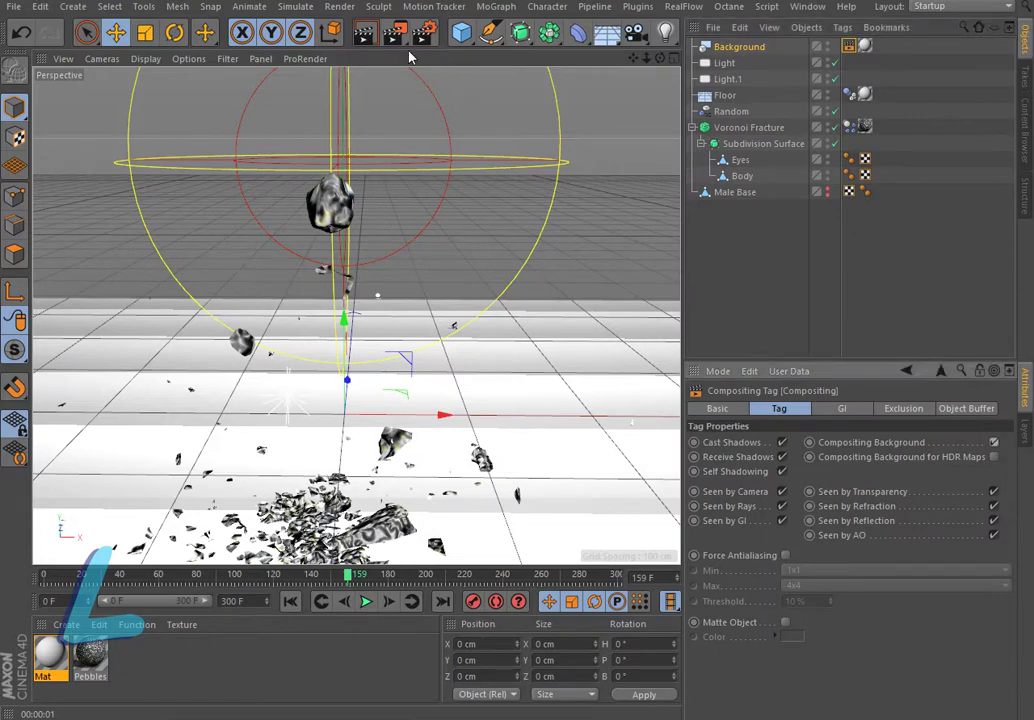
left_click(366, 40)
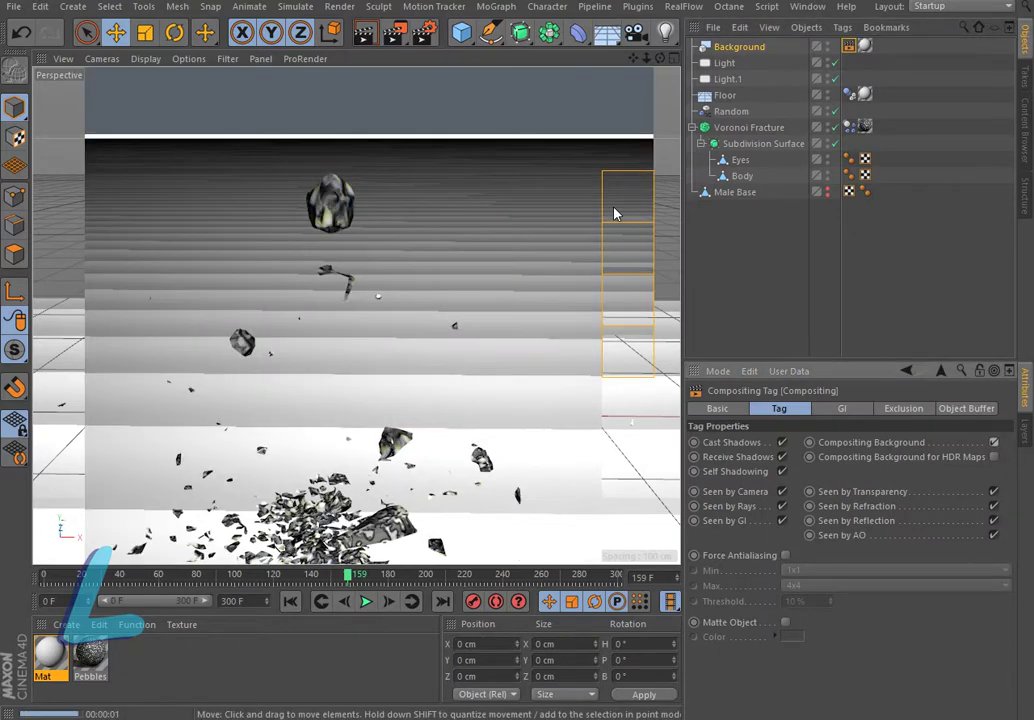
Load the Scheme 7 preset into Mat's gradient and set its type to 2D - Star
double_click(49, 655)
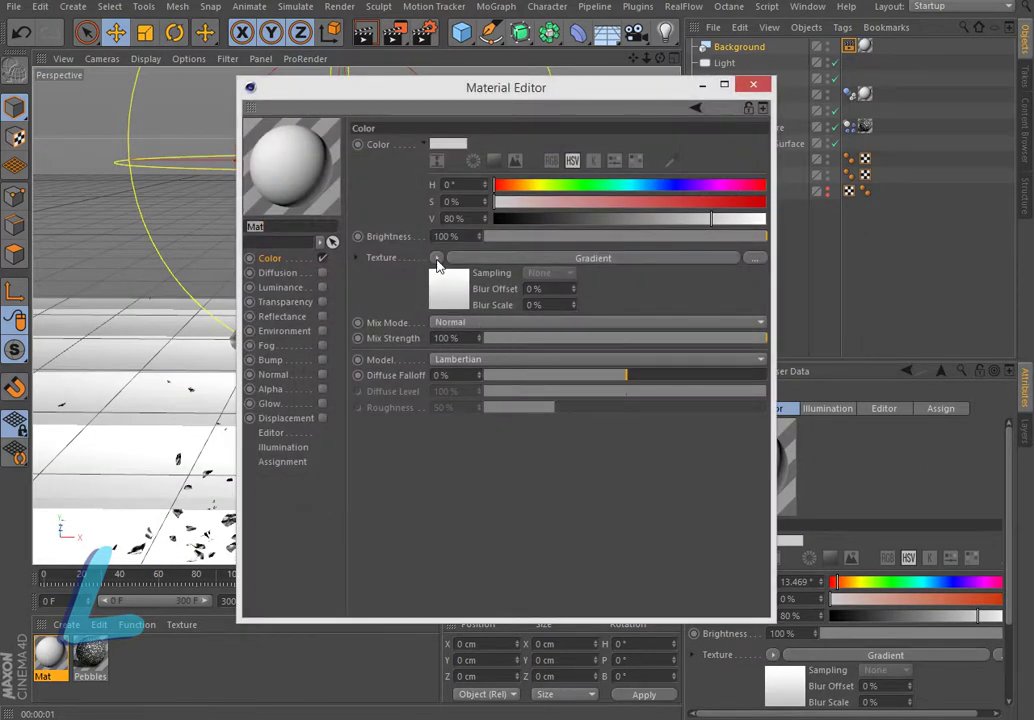
left_click(446, 282)
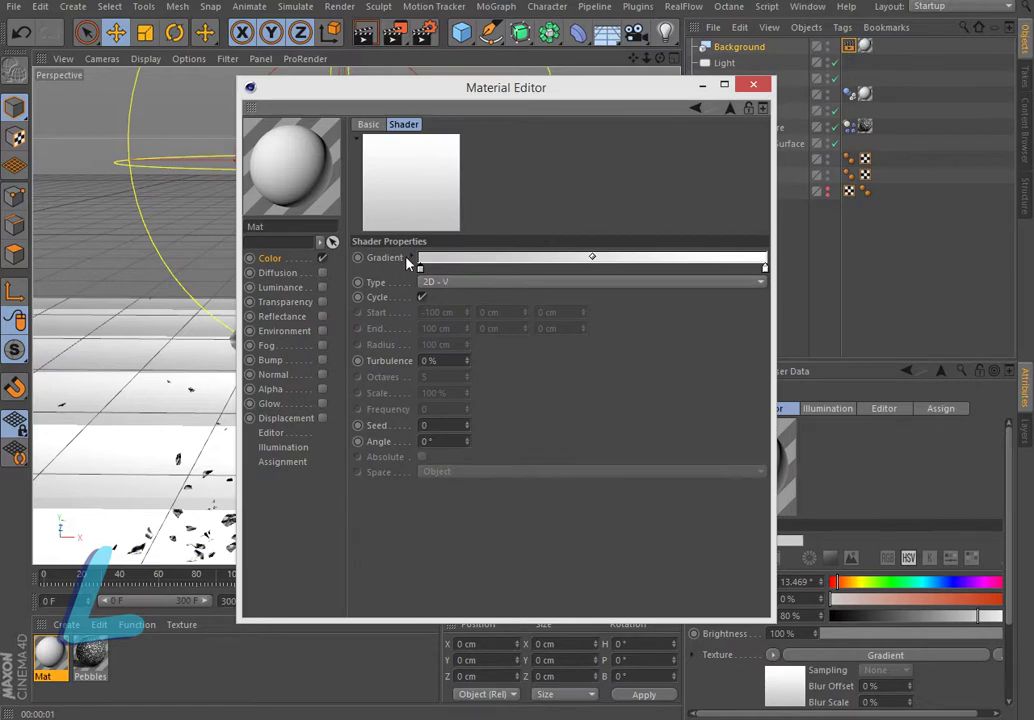
left_click(409, 258)
left_click(468, 426)
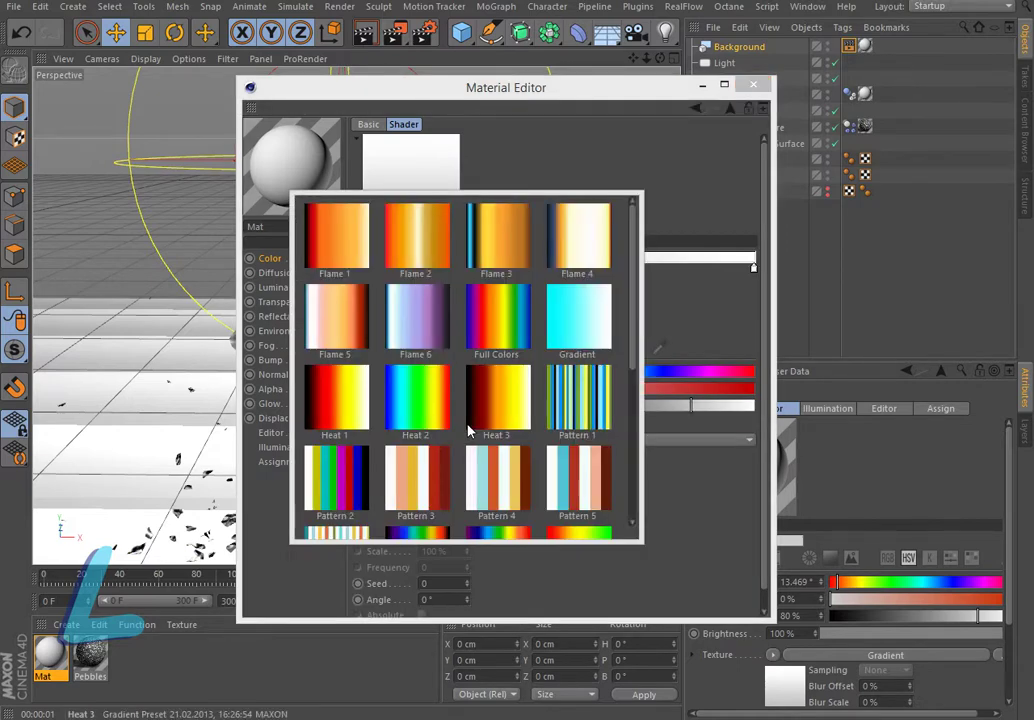
left_click_drag(635, 289, 641, 530)
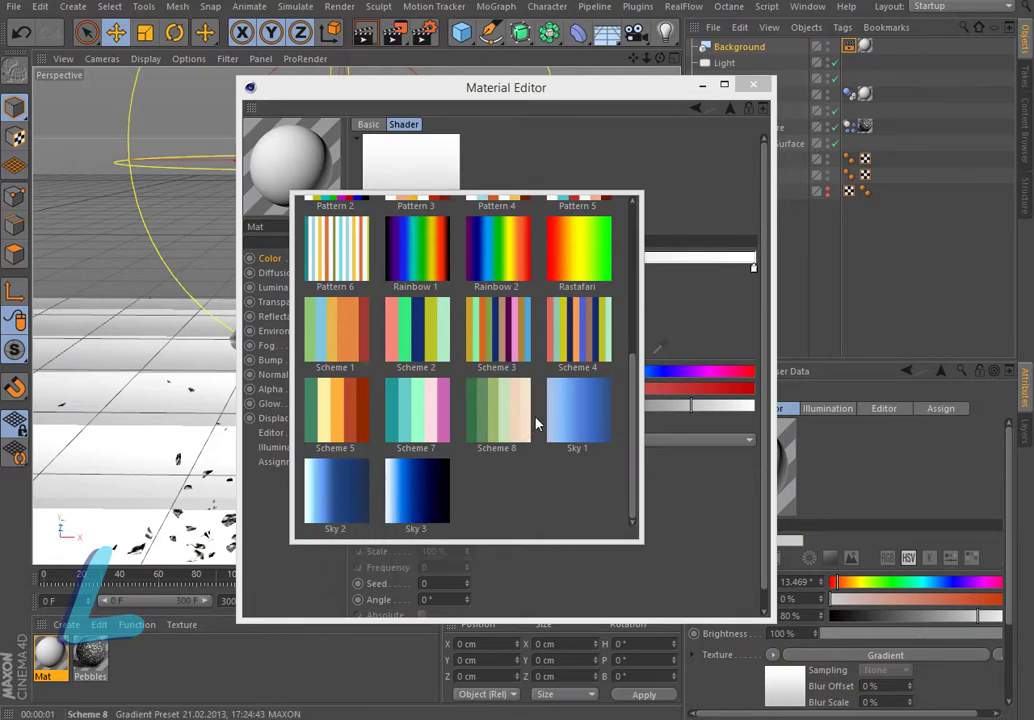
left_click(428, 414)
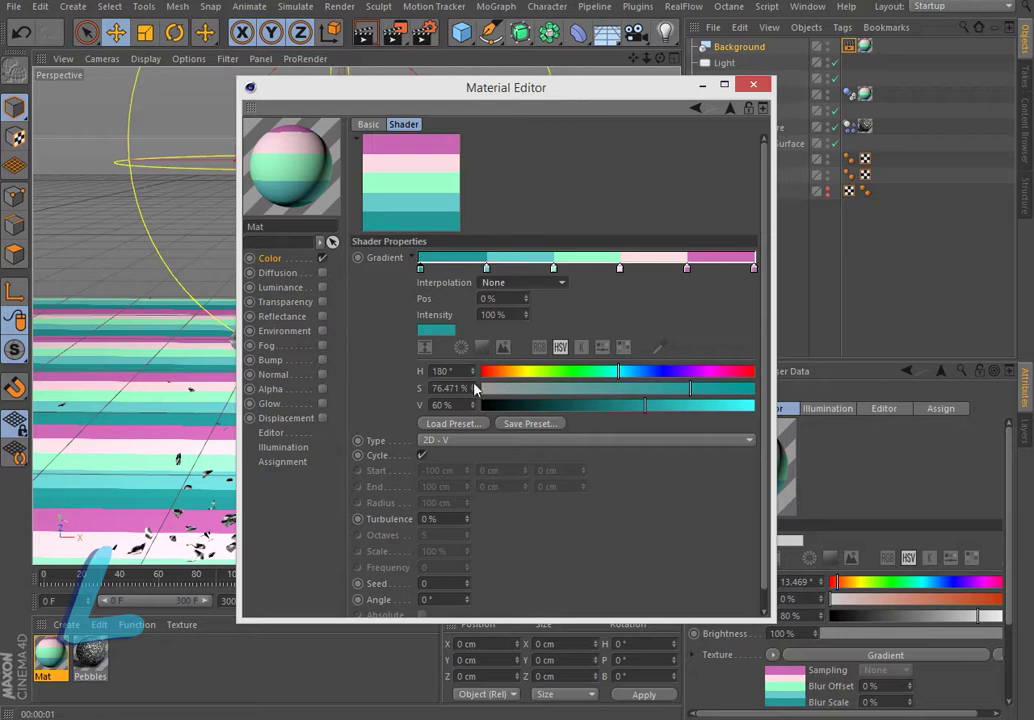
left_click(468, 440)
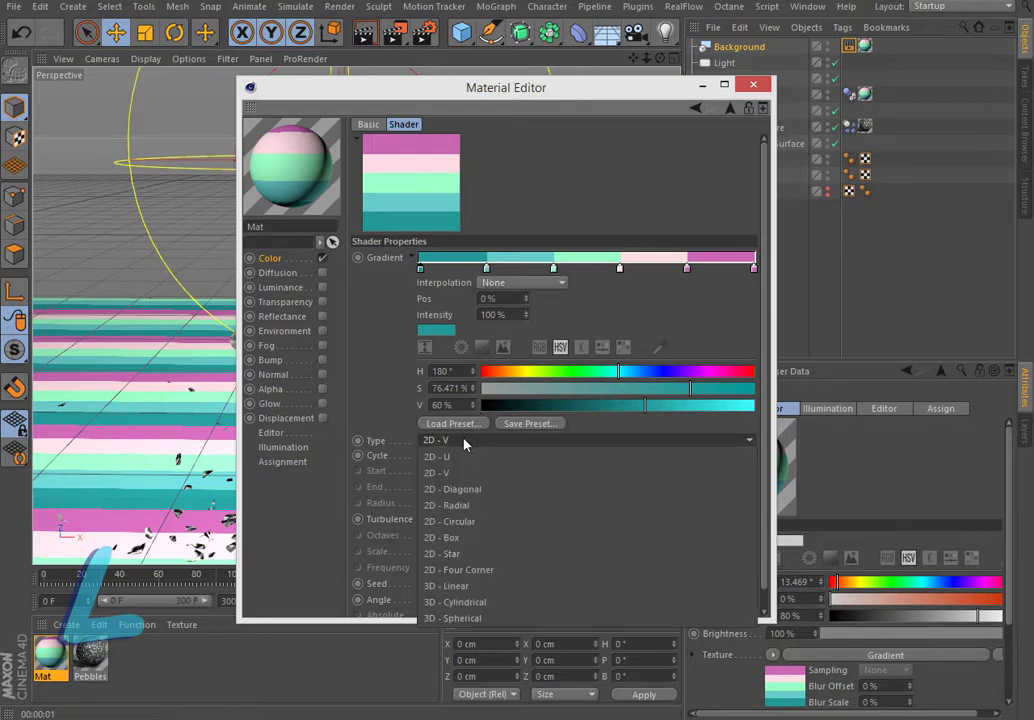
left_click(470, 556)
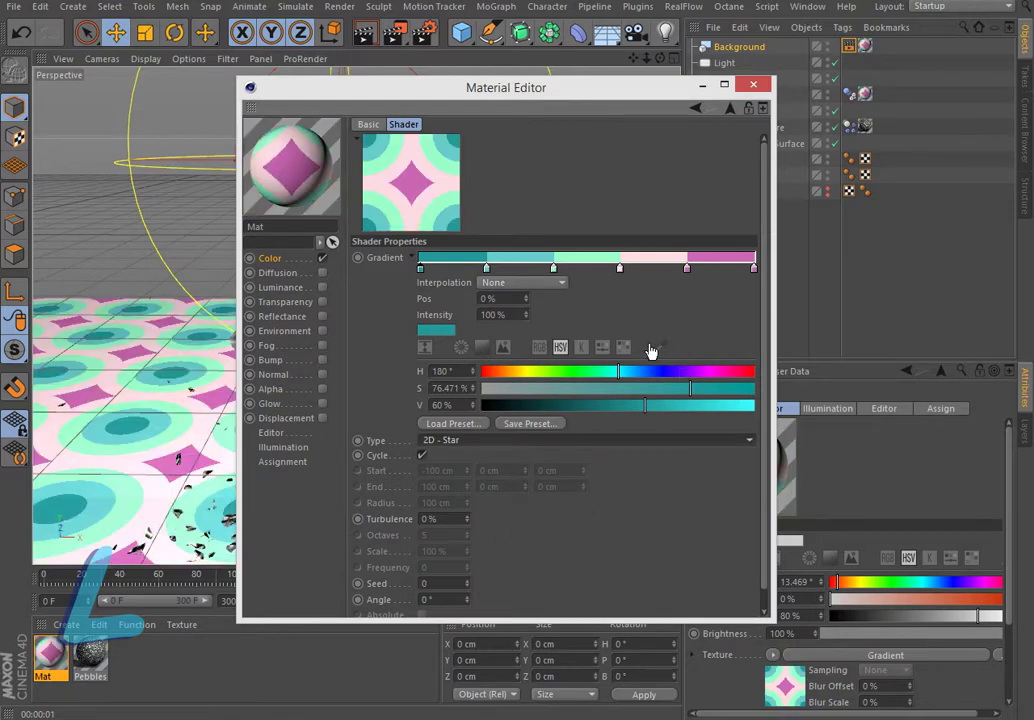
Replace the gradient with the cyan-and-white 'Gradient' preset
left_click(413, 257)
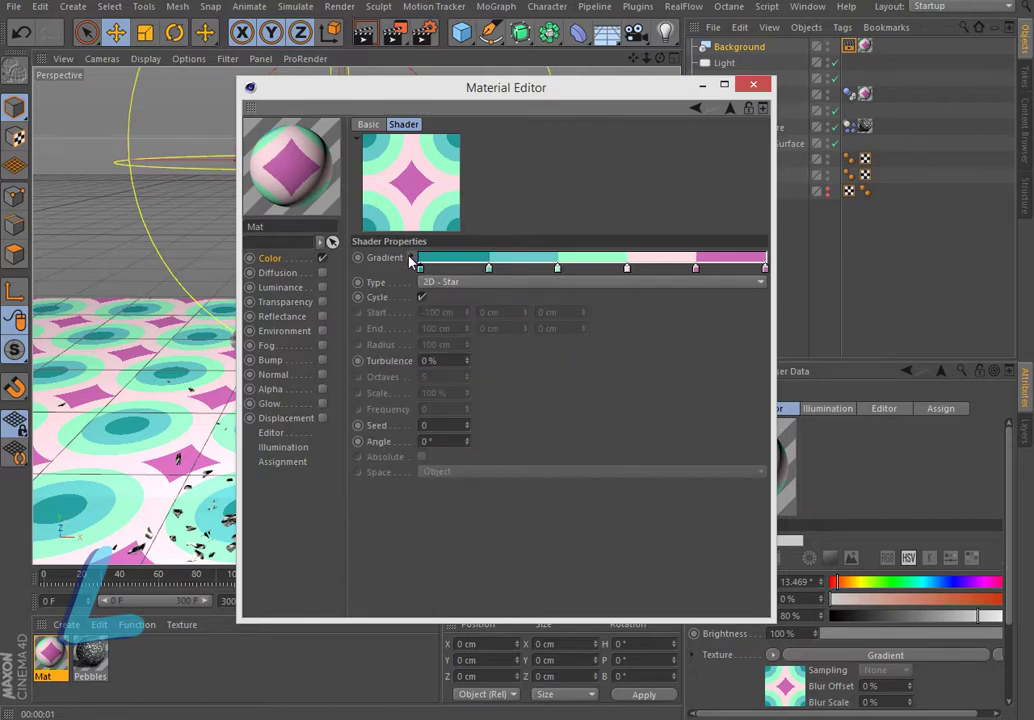
left_click(410, 258)
left_click(440, 424)
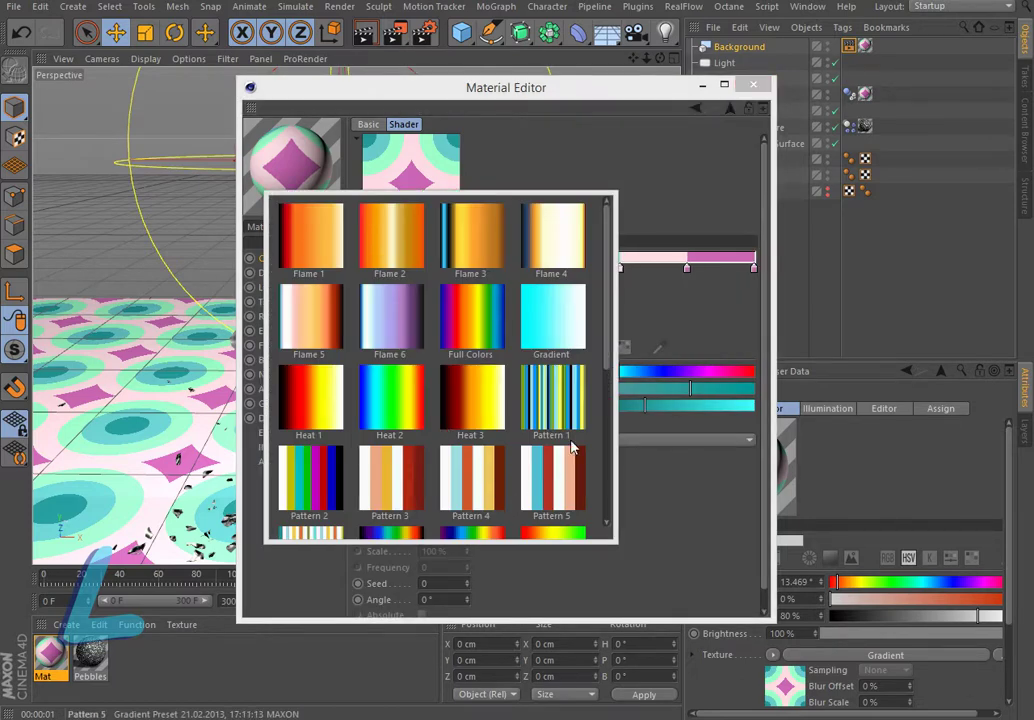
left_click(554, 320)
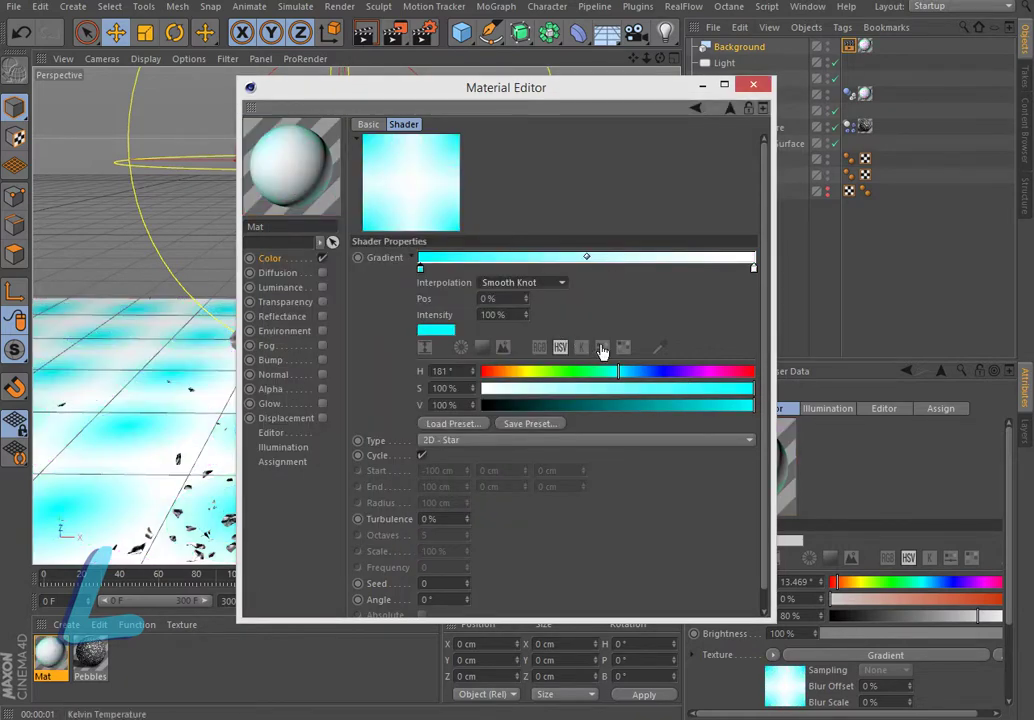
Close the Material Editor, render a preview, and orbit to face the Background sphere
left_click(753, 84)
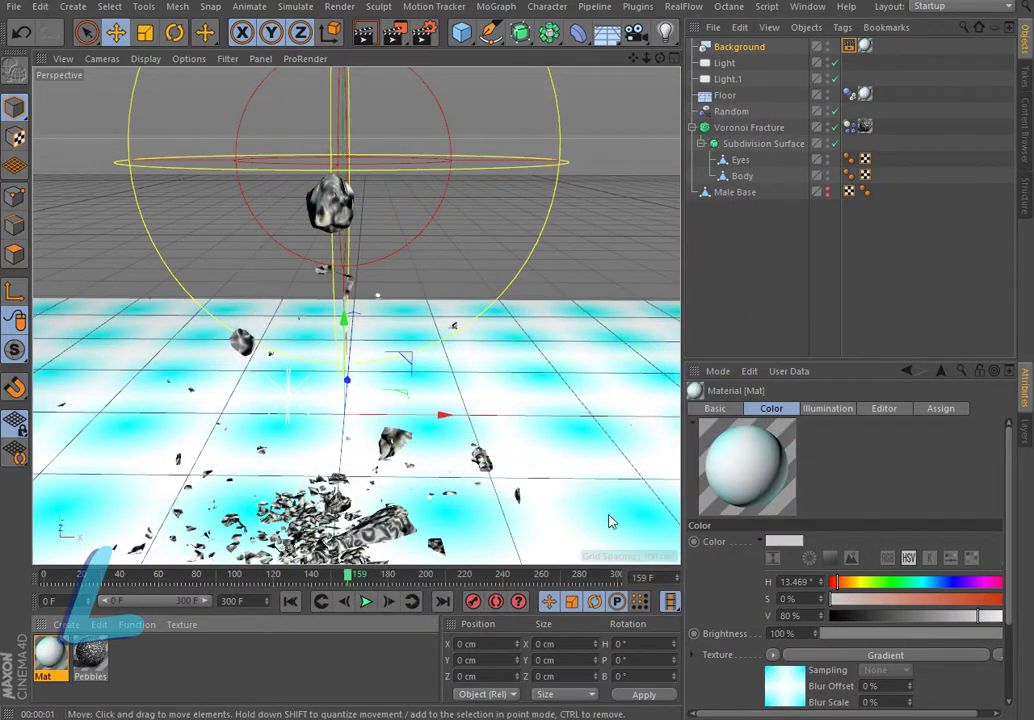
left_click(364, 32)
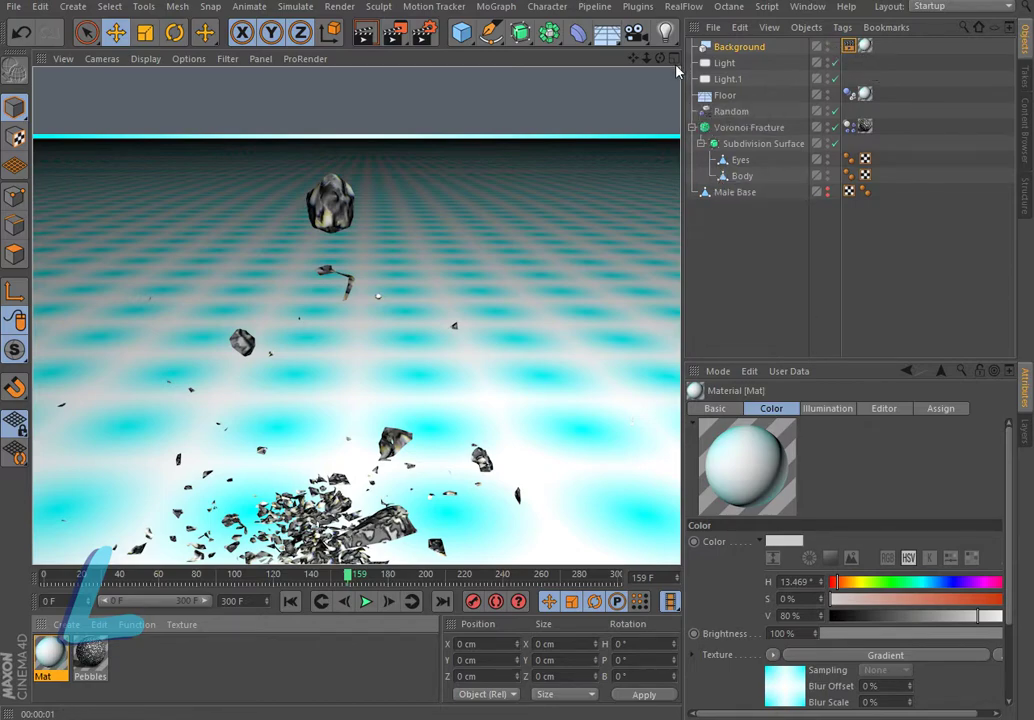
left_click_drag(662, 63, 570, 226)
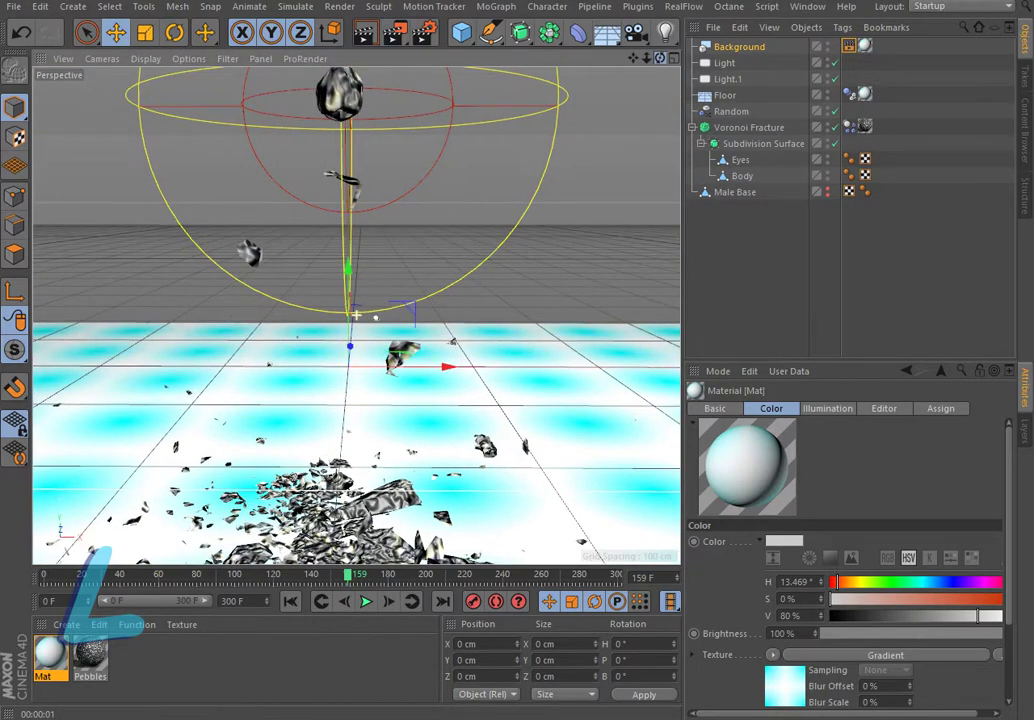
scroll(547, 300, "down", 3)
mouse_move(547, 300)
left_mouse_down("alt")
mouse_move(523, 333)
mouse_move(628, 68)
left_mouse_up("alt")
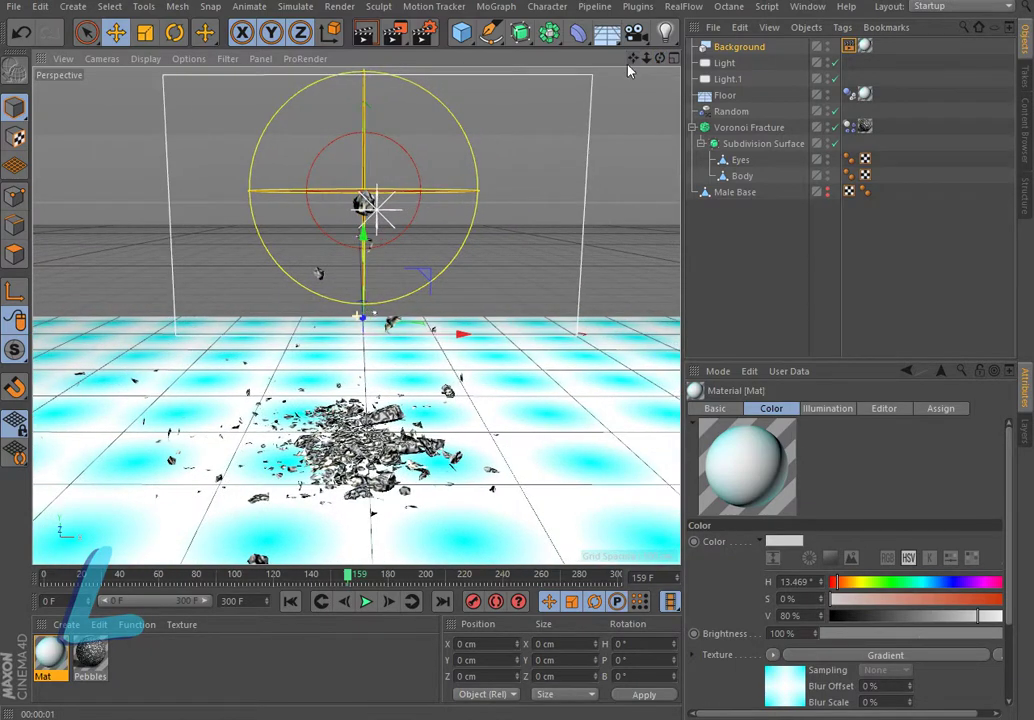
Play the shattering animation from frame 0 and stop at frame 96
left_click(290, 601)
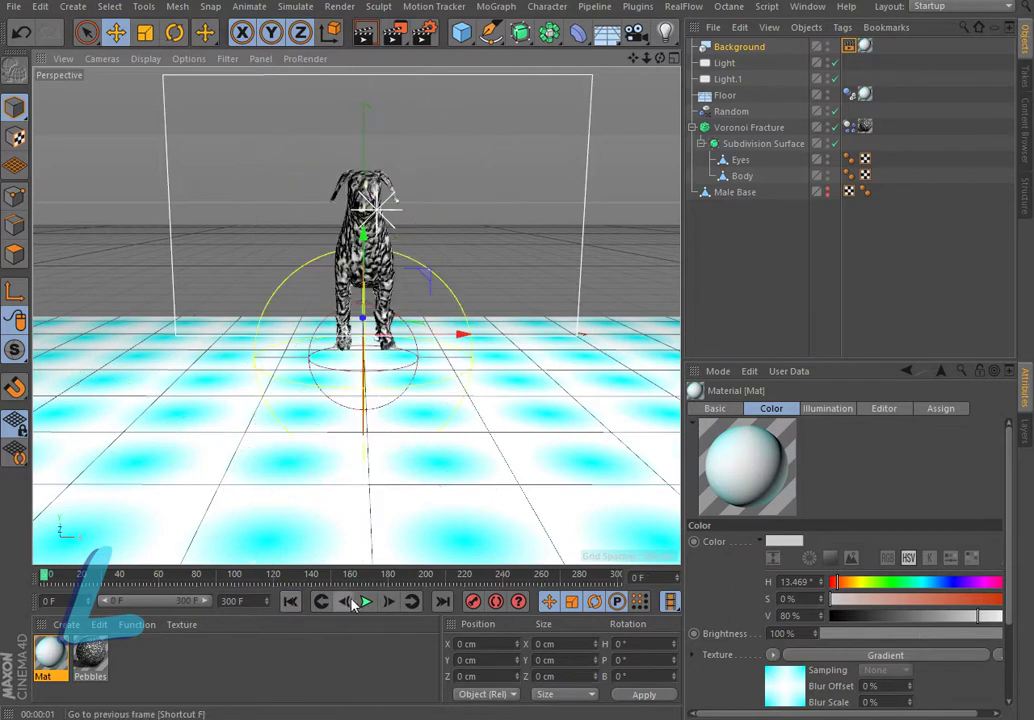
left_click(366, 601)
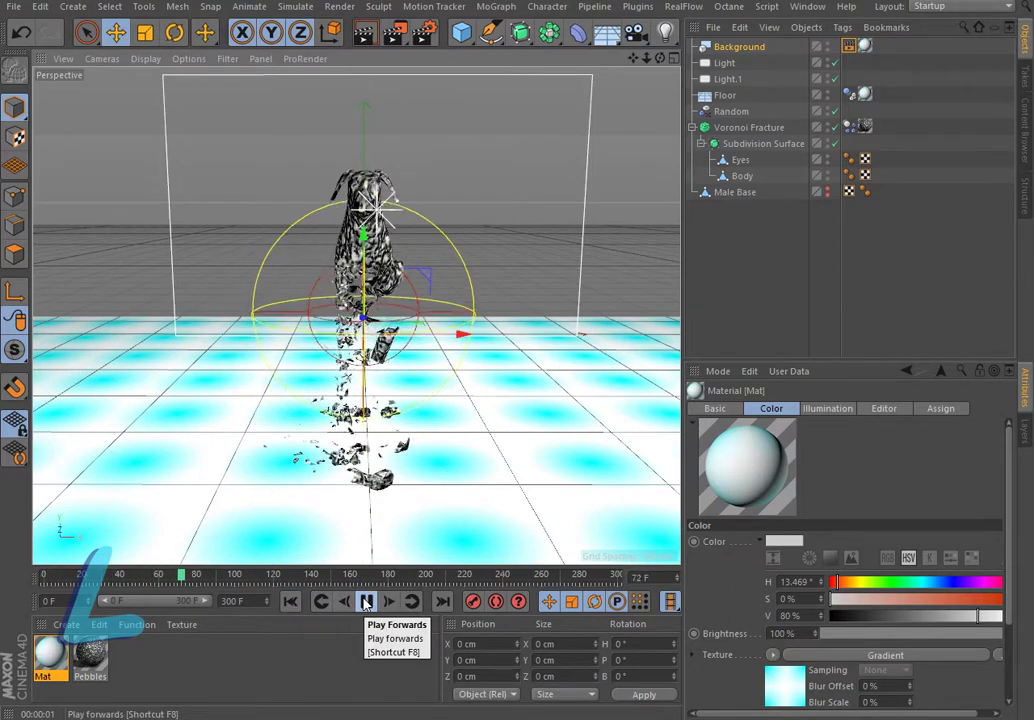
left_click(366, 601)
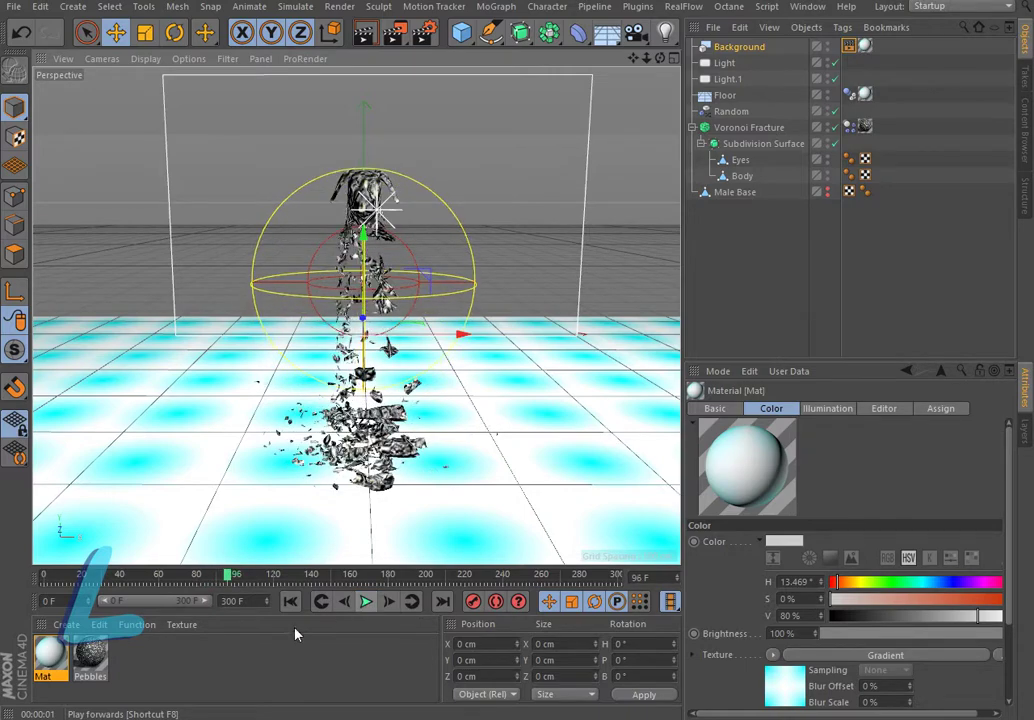
Set Mat's left gradient knot to 62% value and the right knot to 86% saturation cyan
double_click(49, 656)
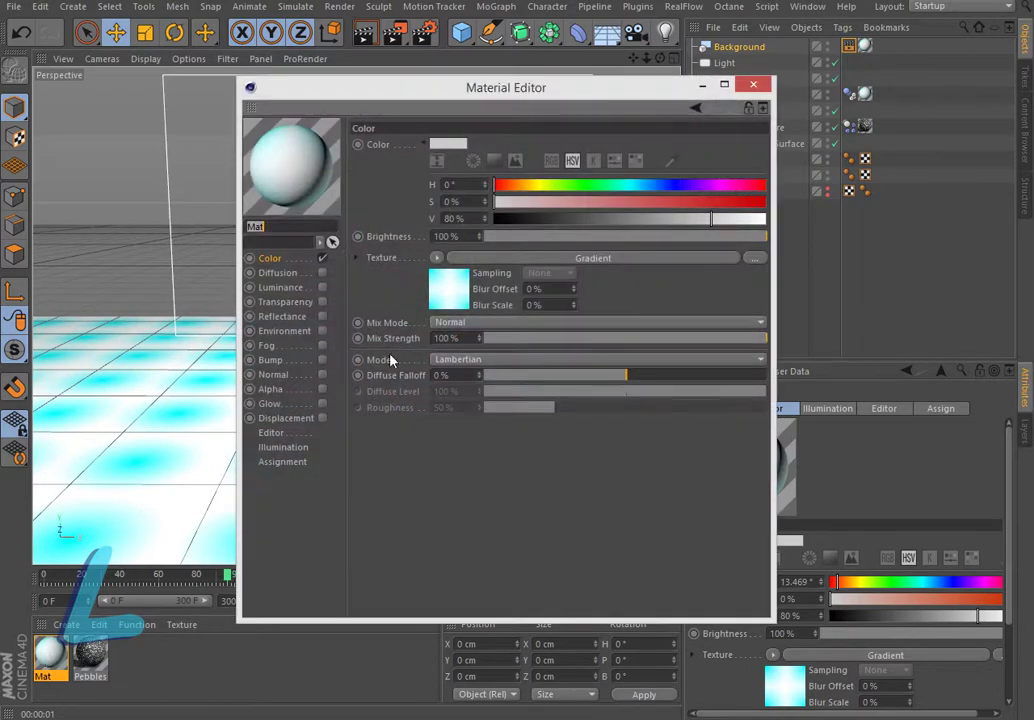
left_click(436, 260)
left_click(454, 473)
left_click(445, 282)
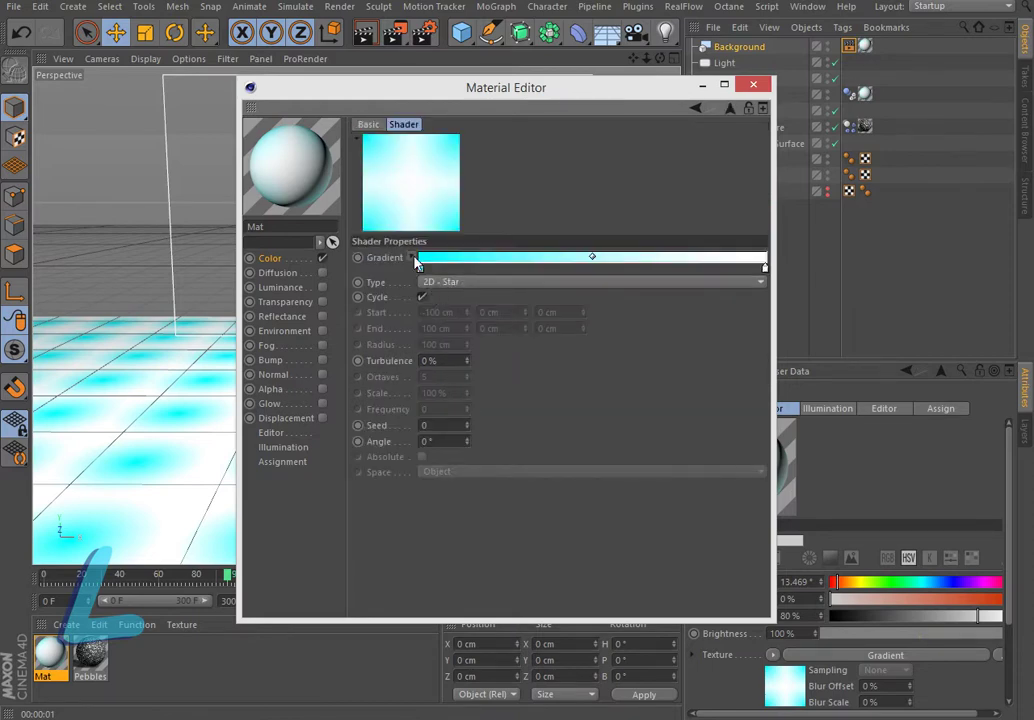
left_click(414, 259)
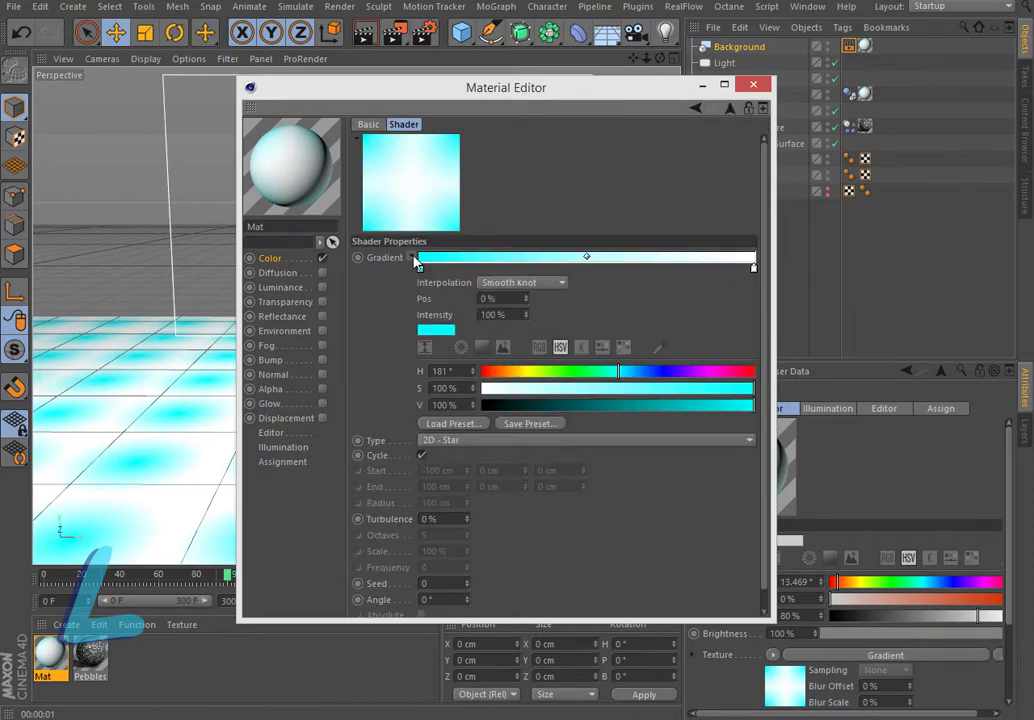
left_click(650, 405)
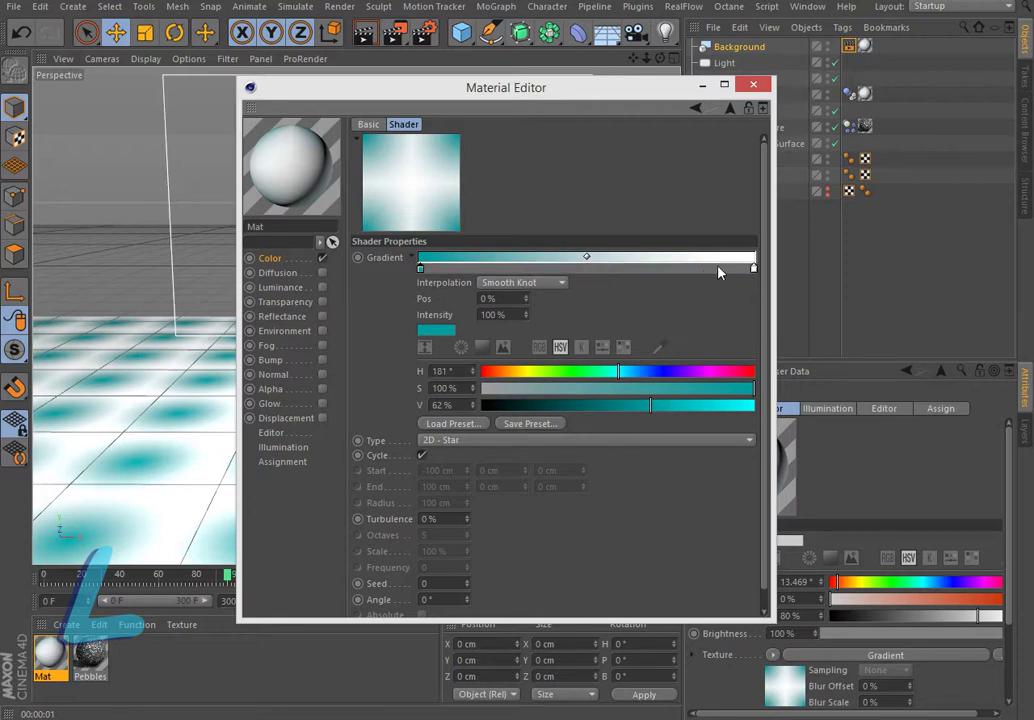
left_click(752, 268)
left_click(716, 389)
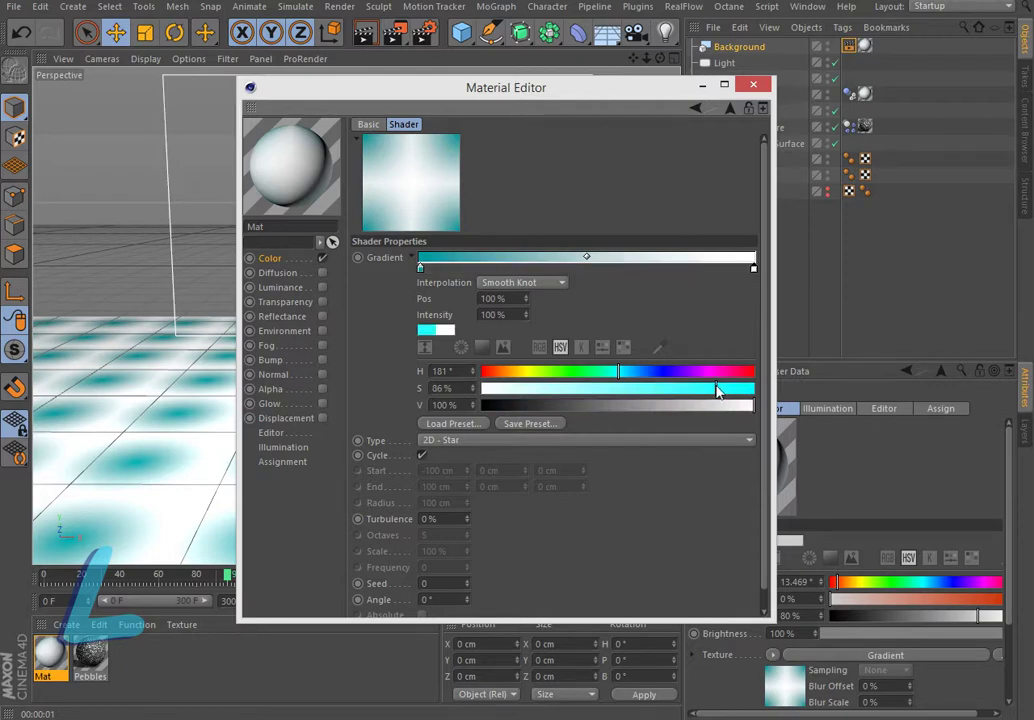
left_click(755, 87)
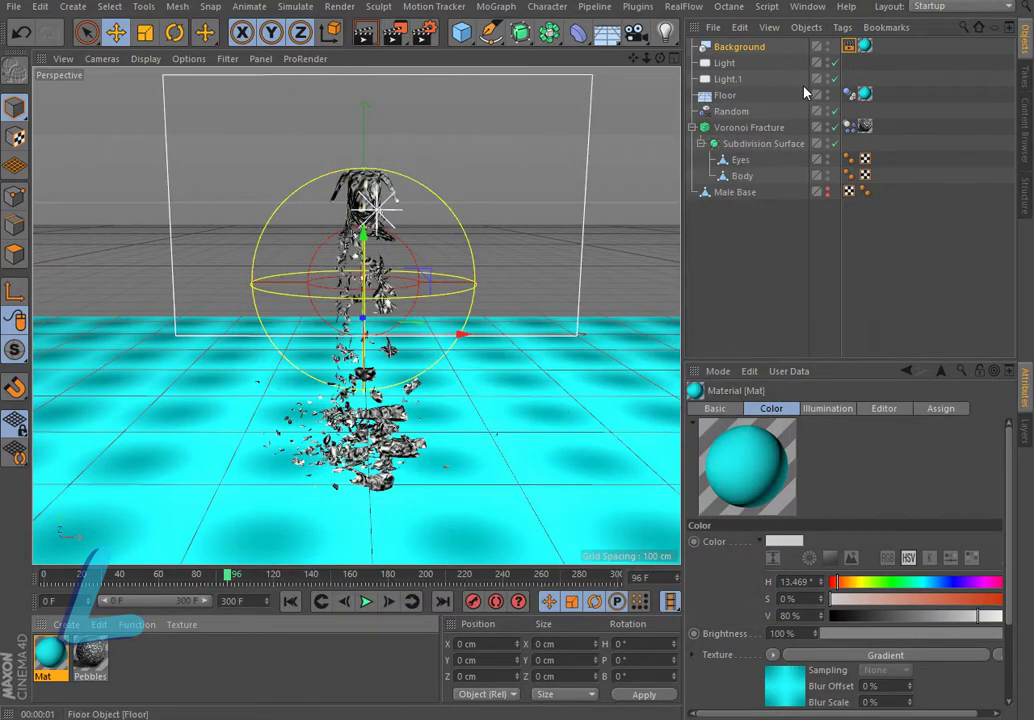
Delete Background's texture tag and create a new material, Mat.1
left_click(866, 52)
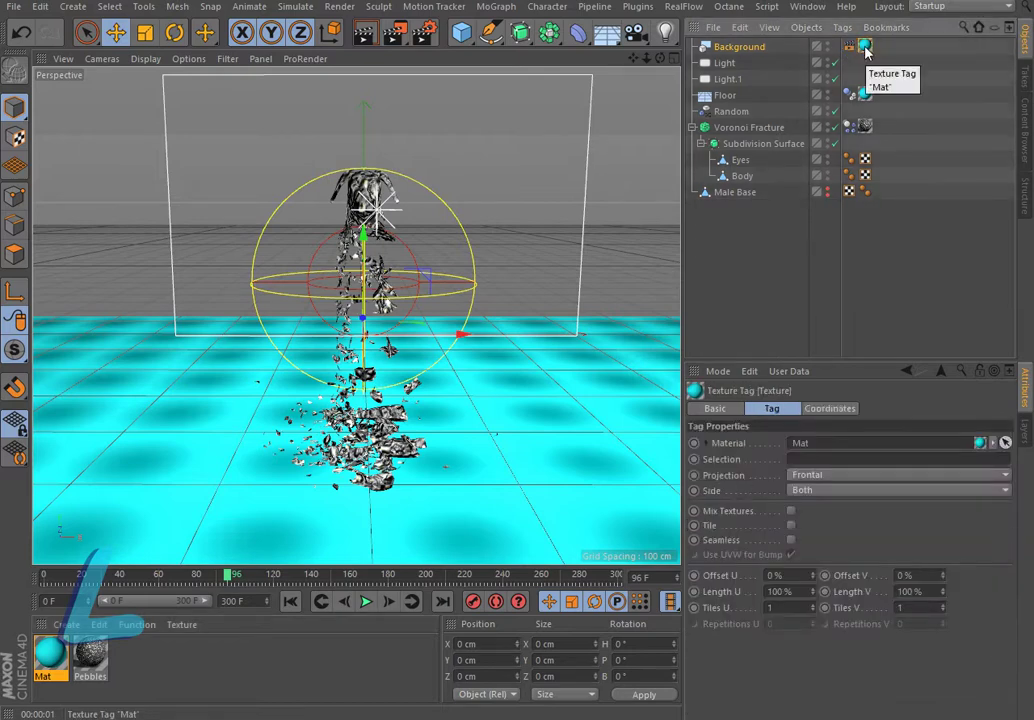
key("Delete")
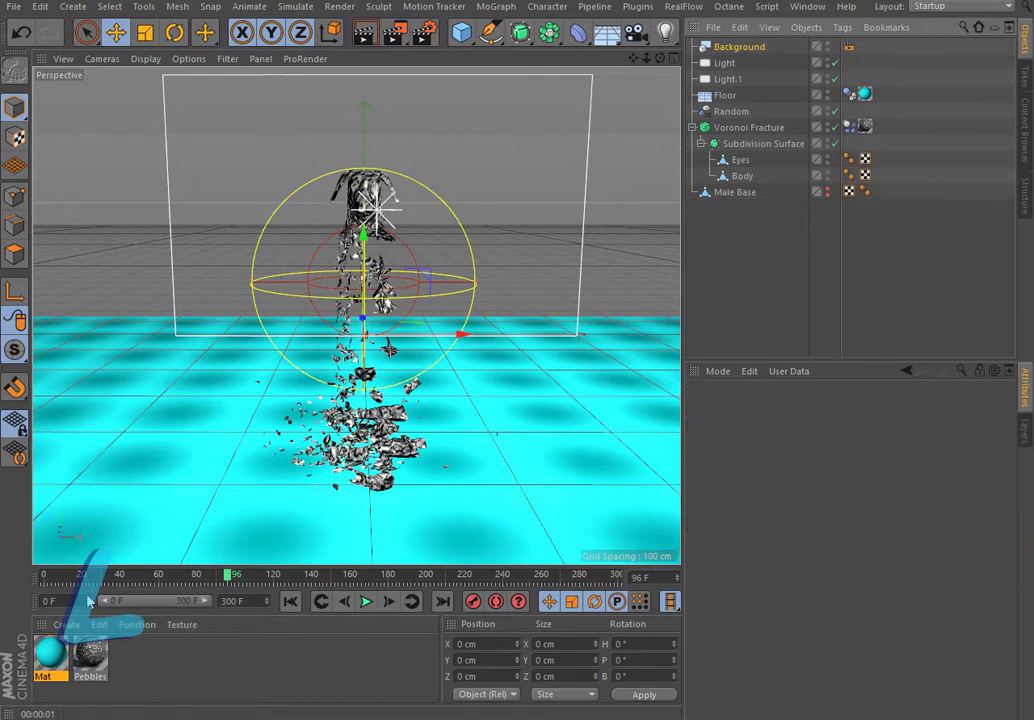
left_click(66, 624)
mouse_move(84, 508)
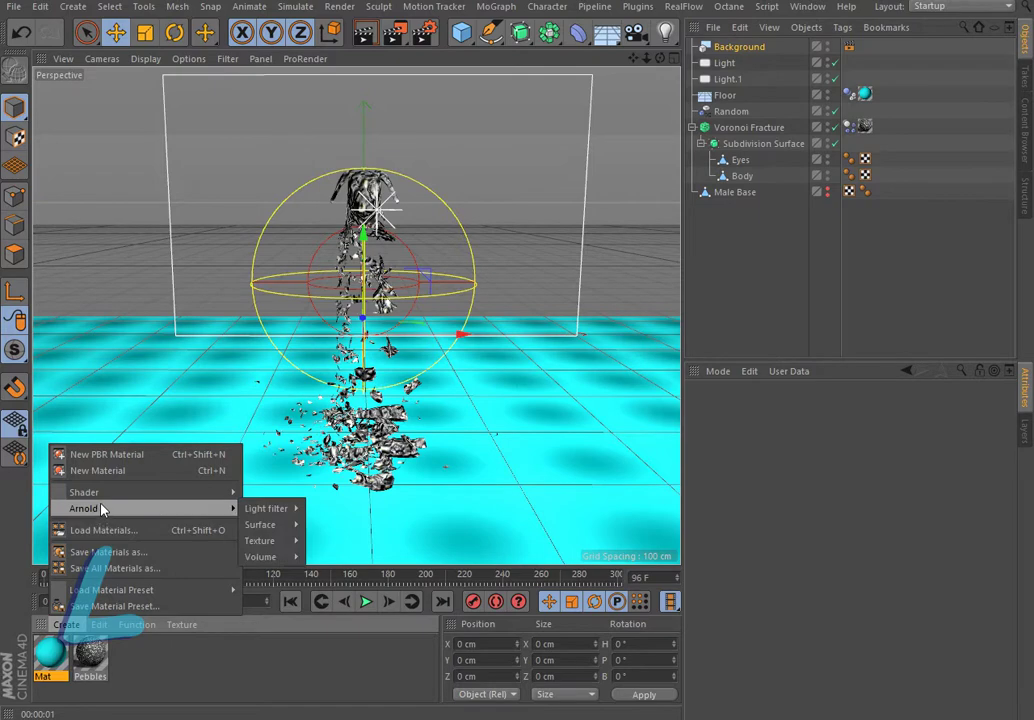
left_click(90, 470)
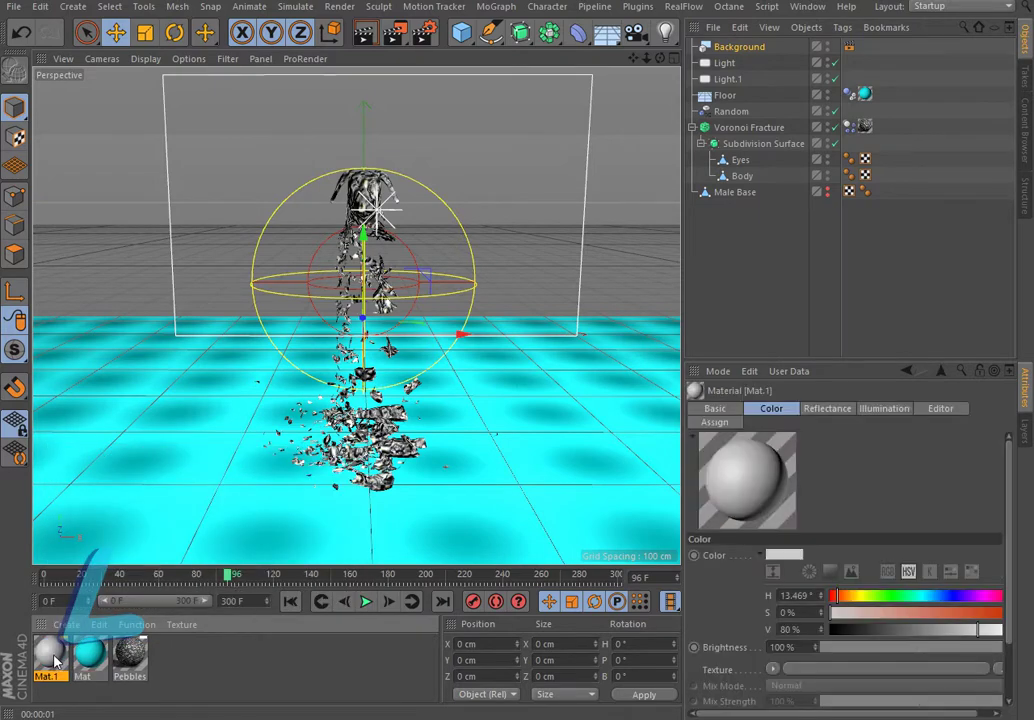
Give Mat.1 a Gradient colour texture using the Sky 2 preset in 2D - Star mode
double_click(50, 655)
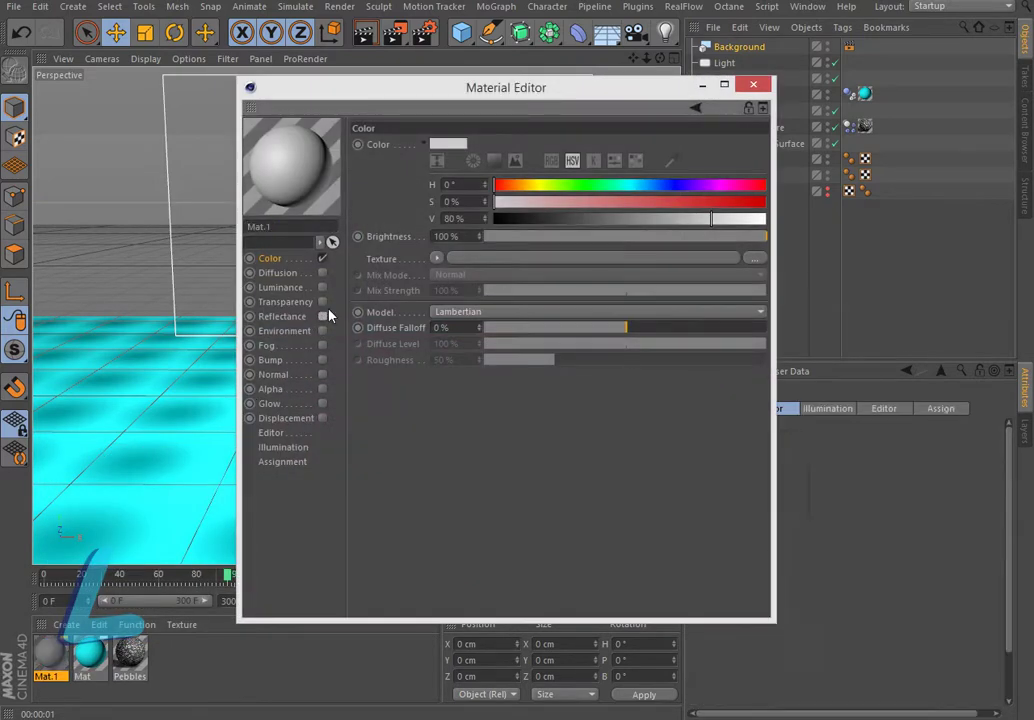
left_click(436, 258)
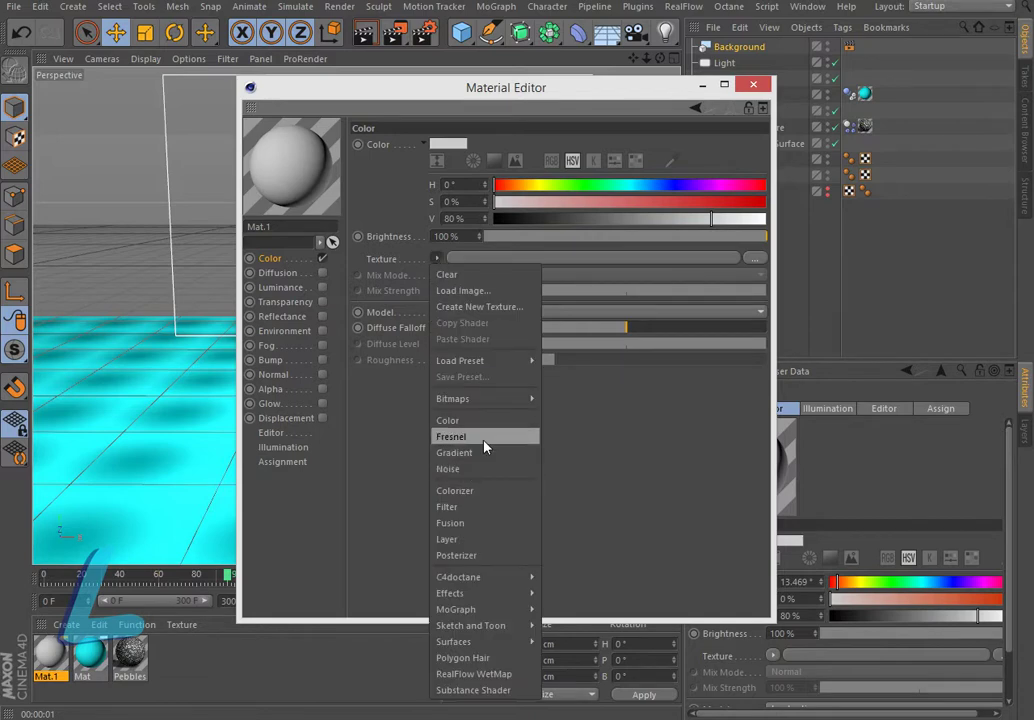
left_click(470, 453)
left_click(457, 291)
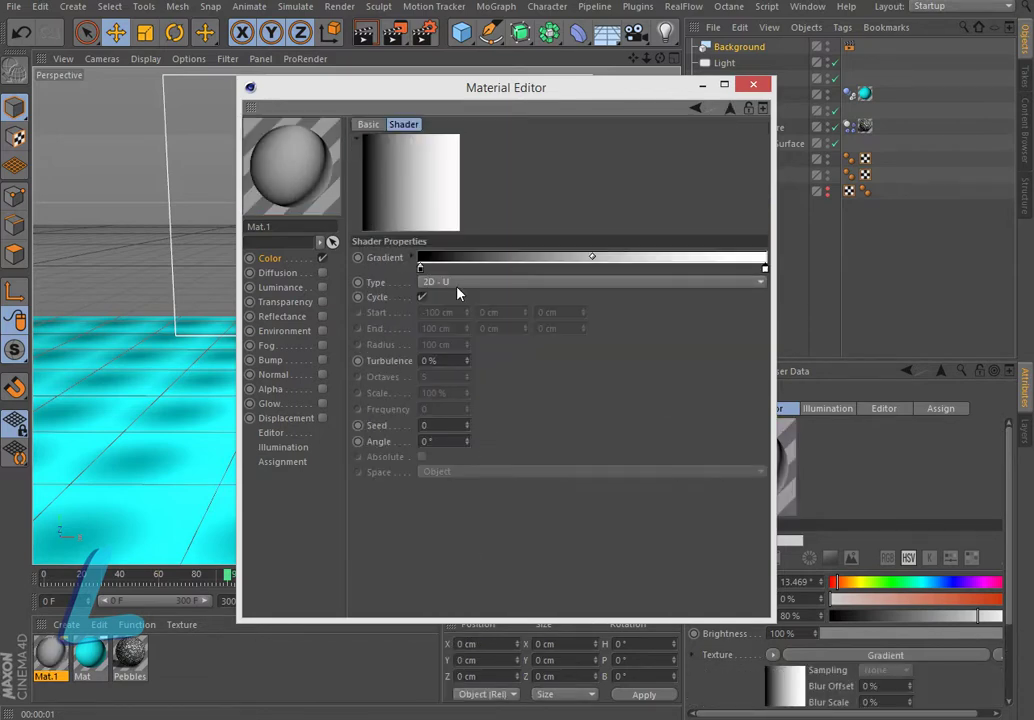
left_click(413, 258)
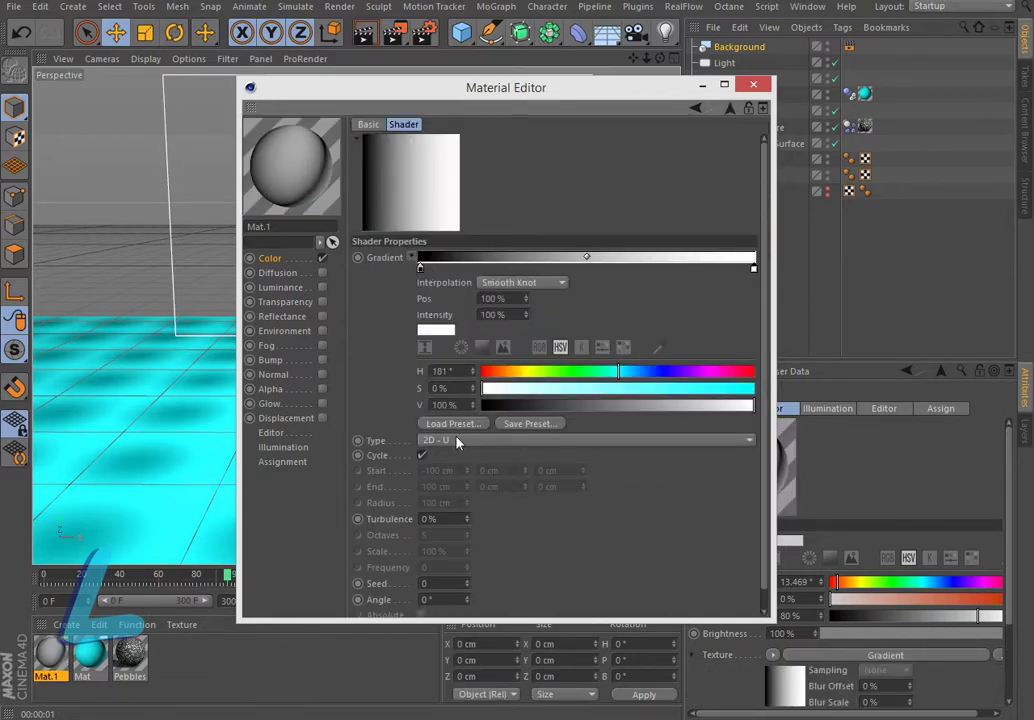
left_click(437, 424)
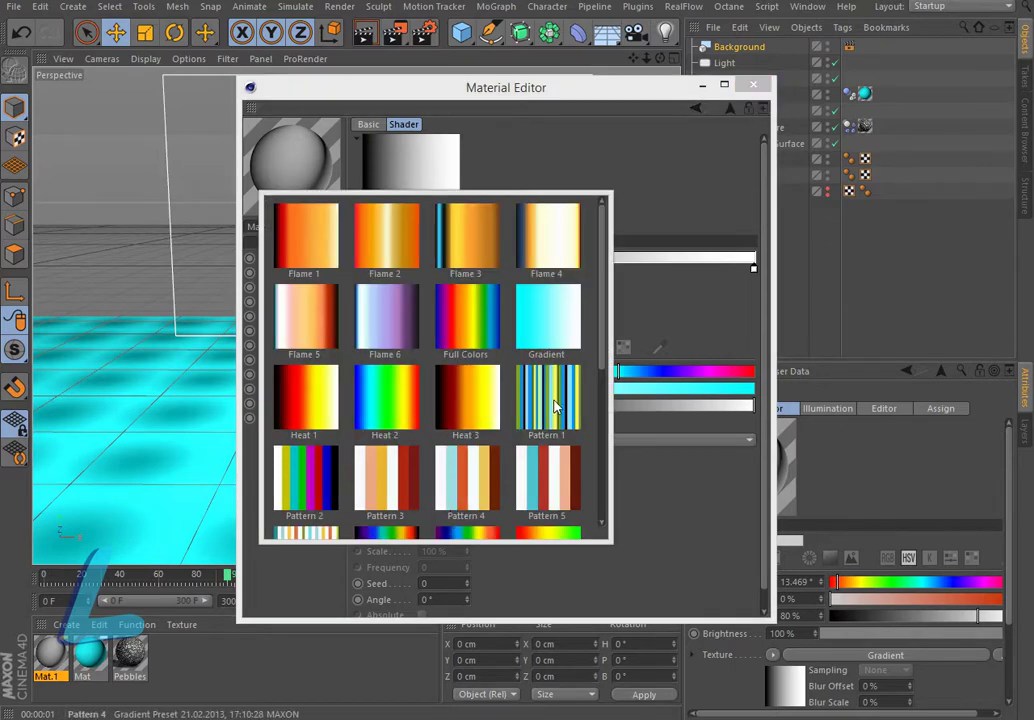
scroll(603, 470, "down", 3)
scroll(603, 470, "down", 2)
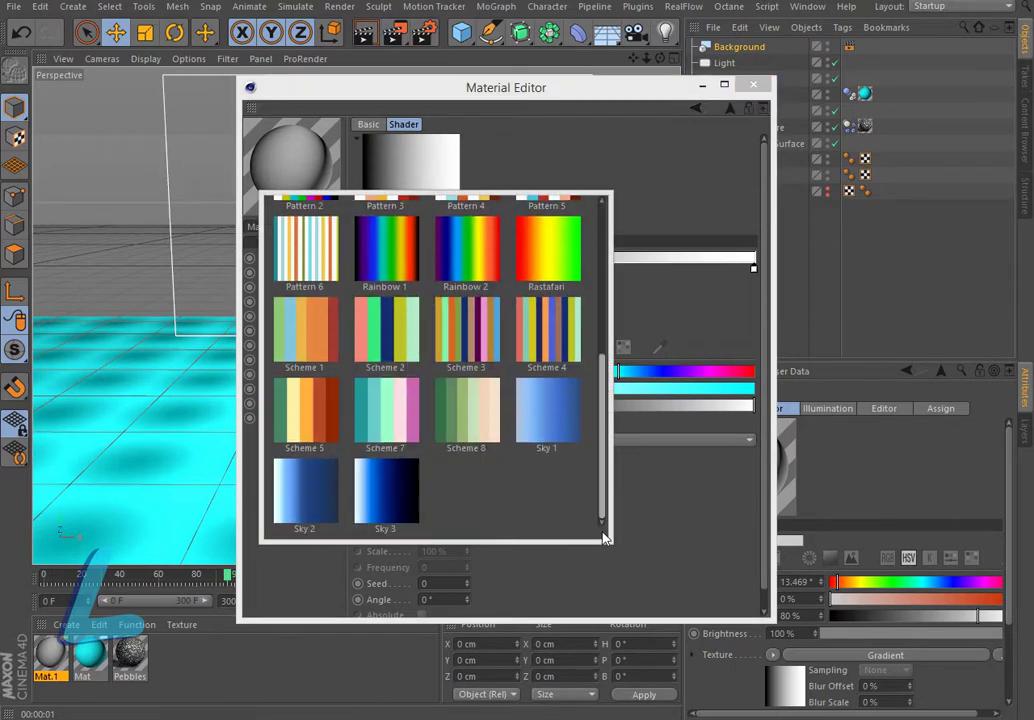
left_click(305, 521)
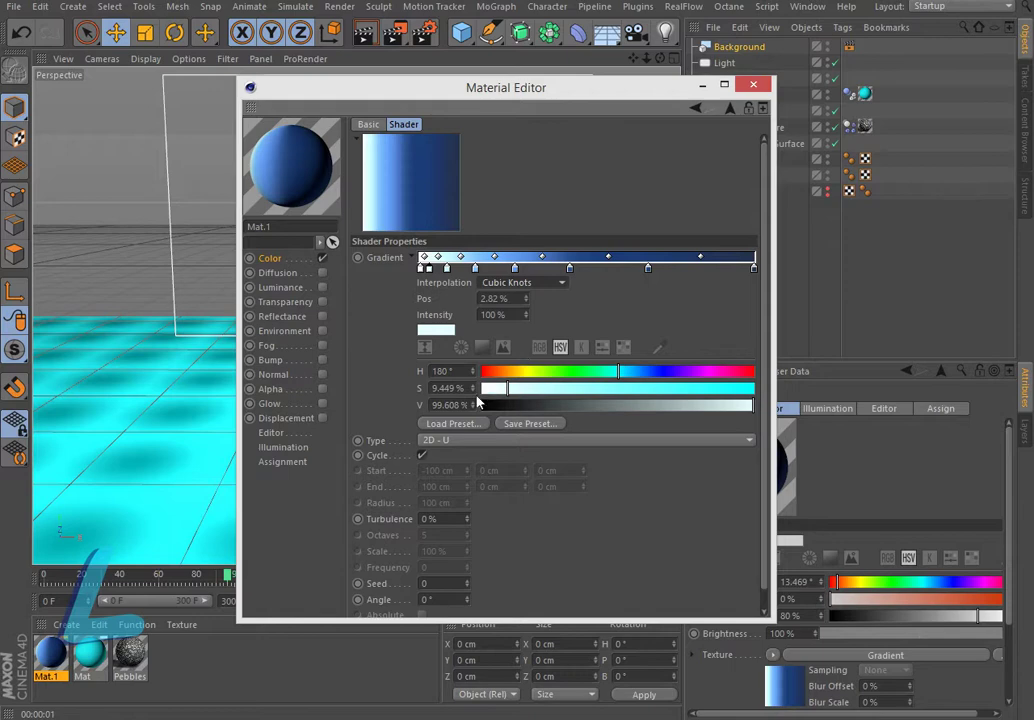
left_click(477, 443)
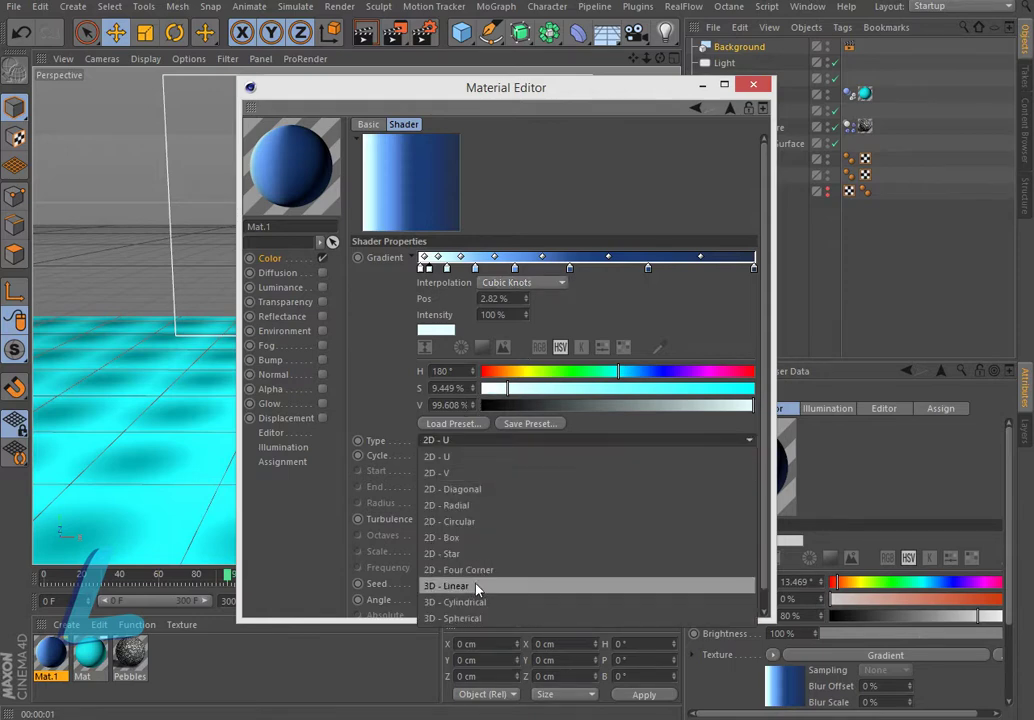
left_click(488, 553)
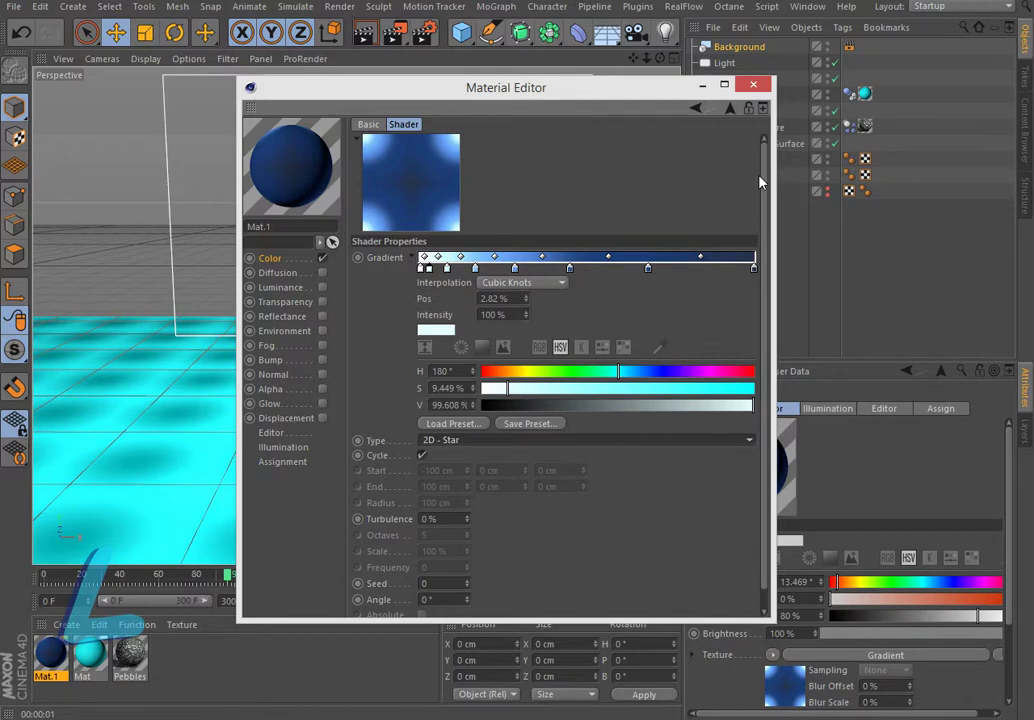
left_click(755, 86)
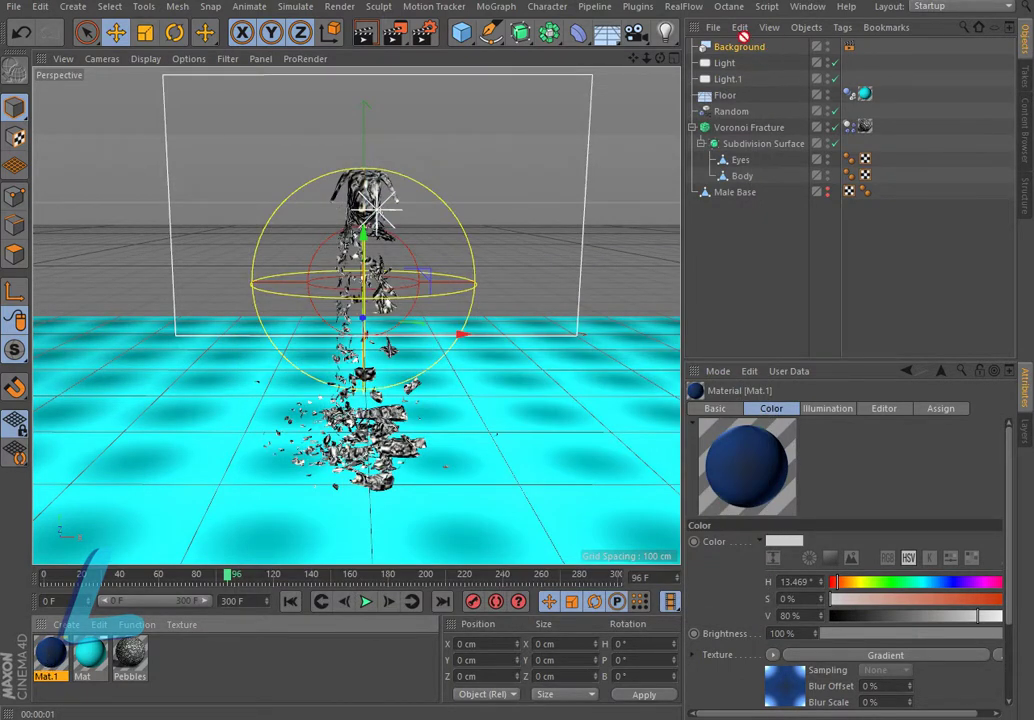
Apply Mat.1 to the Background and the Floor, rendering a preview after each
left_click_drag(743, 37, 742, 46)
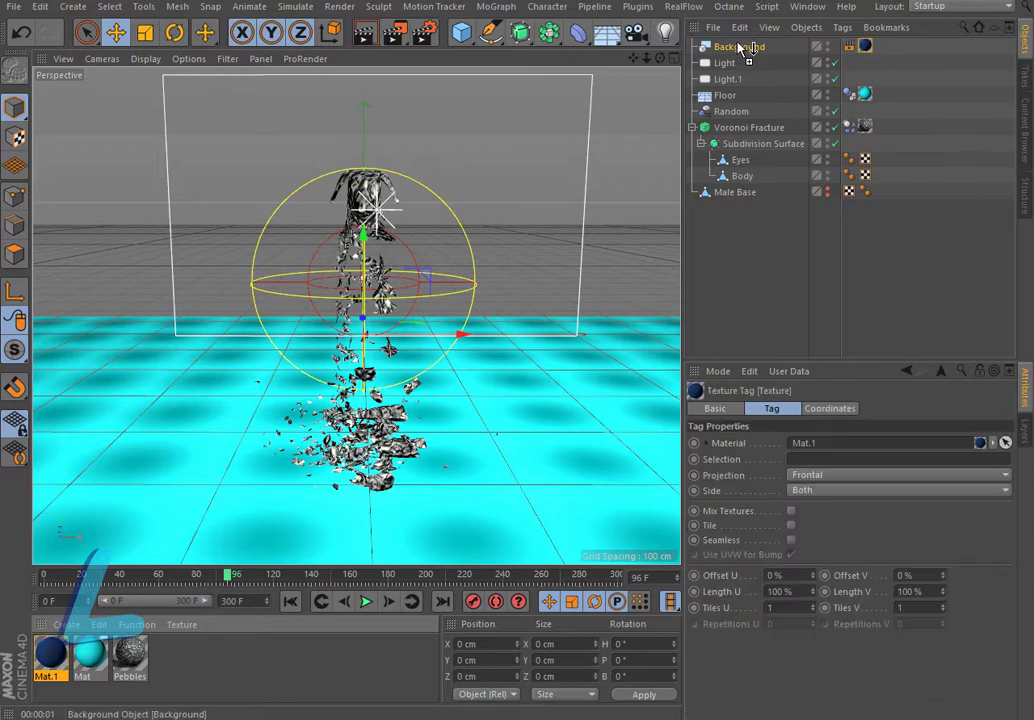
left_click(366, 34)
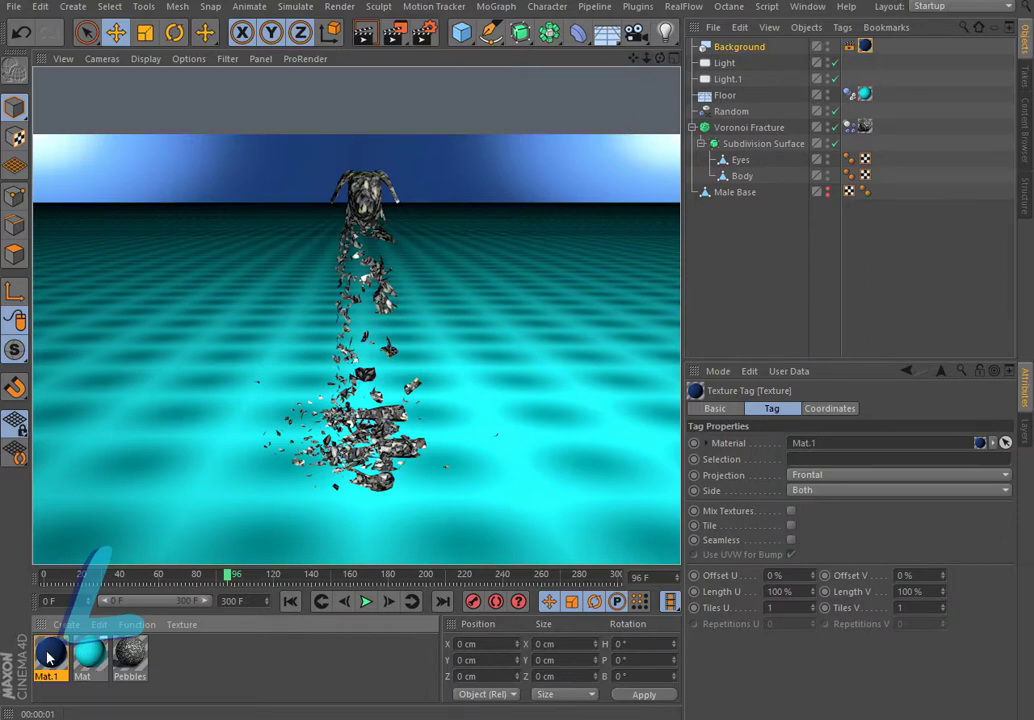
left_click_drag(870, 94, 866, 94)
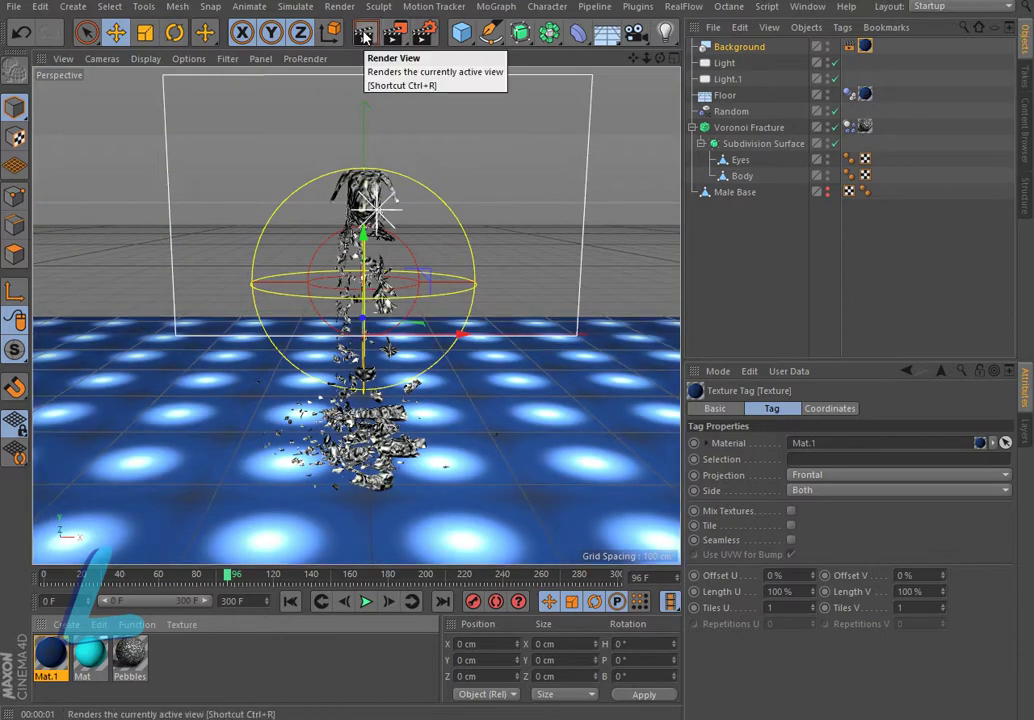
left_click(364, 37)
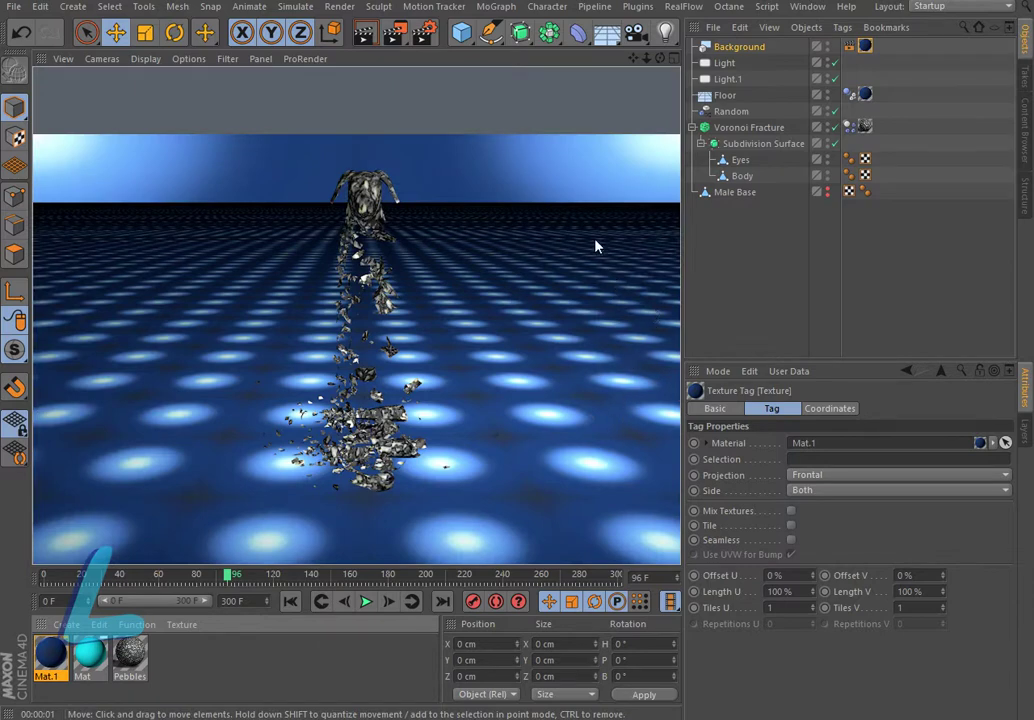
left_click(747, 63)
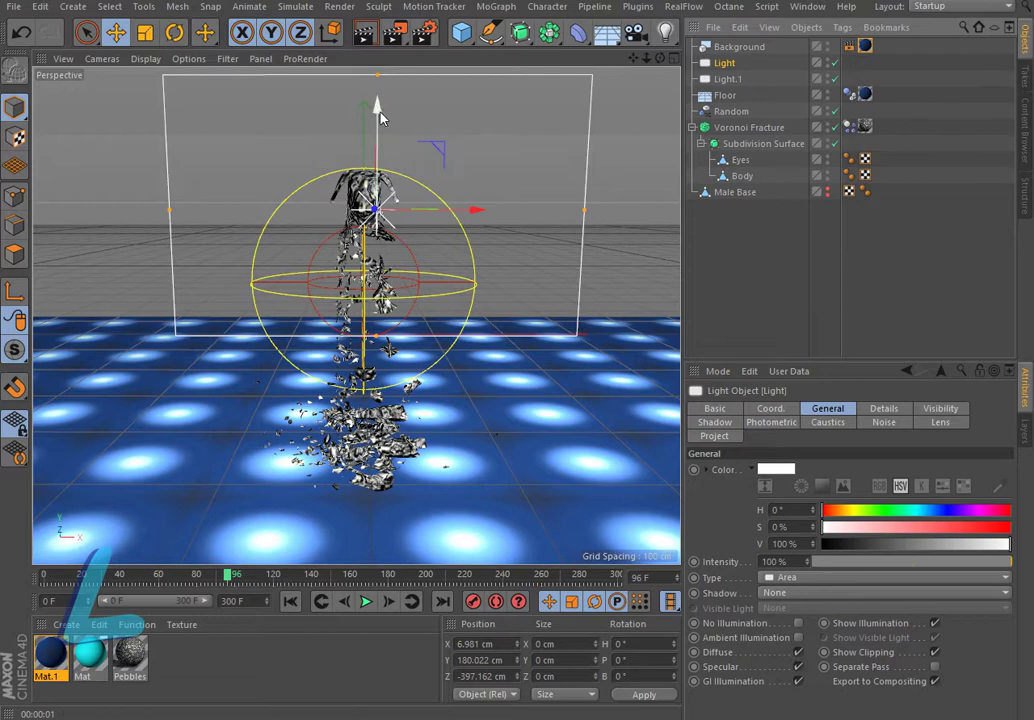
Lower Light slightly and place Light.1 above the dog at Y 442.113 cm, tilted downward
mouse_move(379, 118)
left_mouse_down()
mouse_move(345, 285)
mouse_move(362, 132)
left_mouse_up()
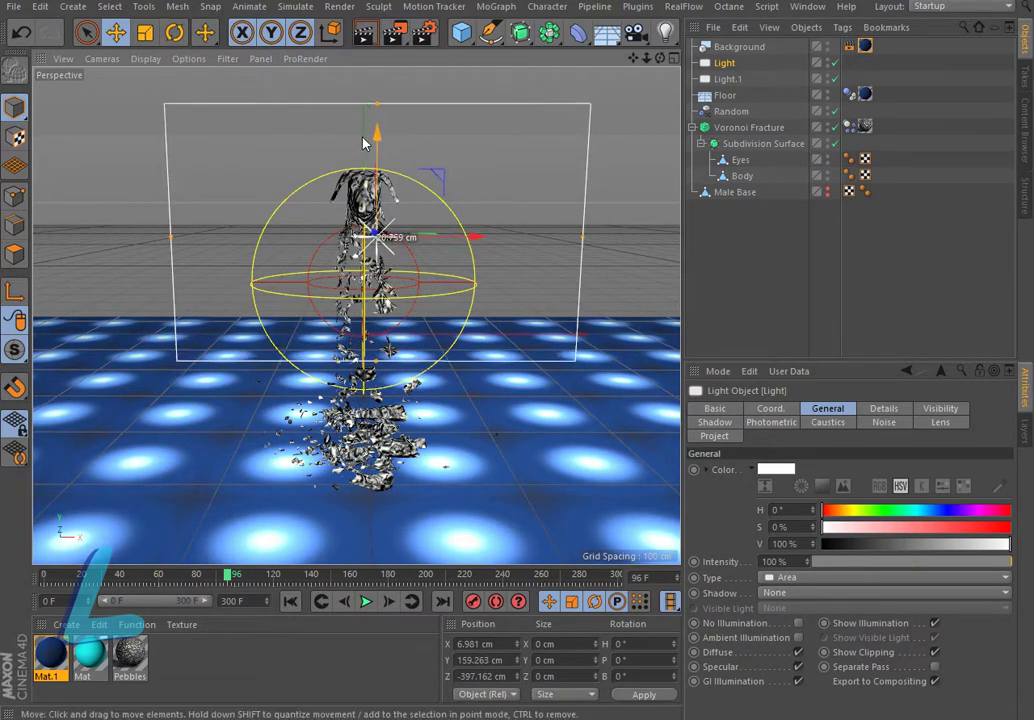
left_click(740, 80)
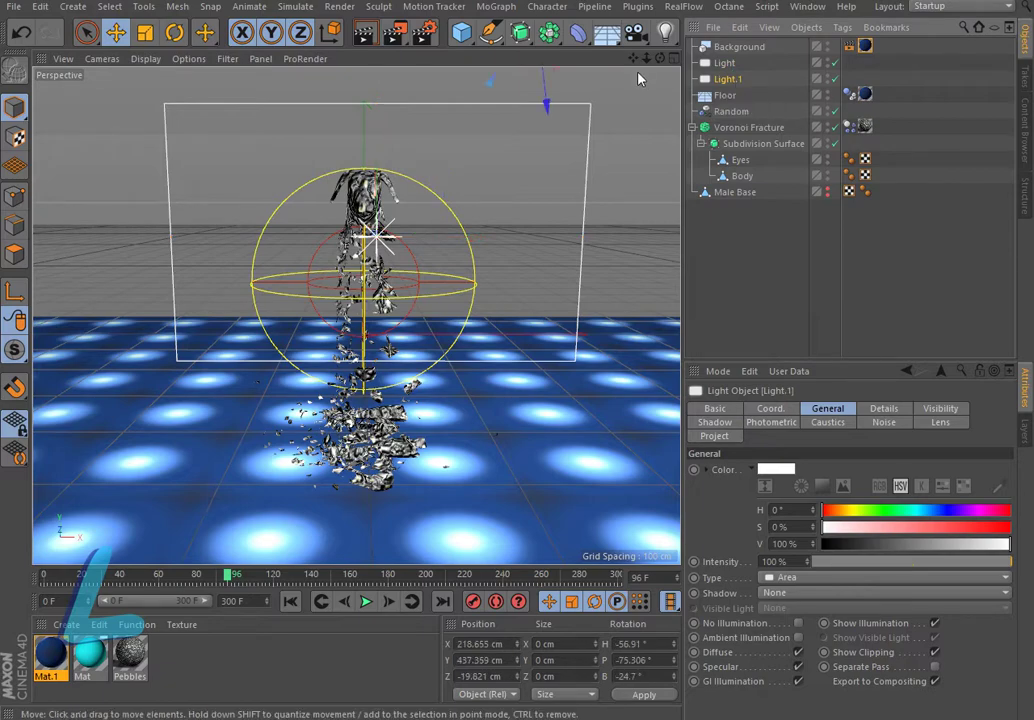
left_click_drag(646, 58, 630, 70)
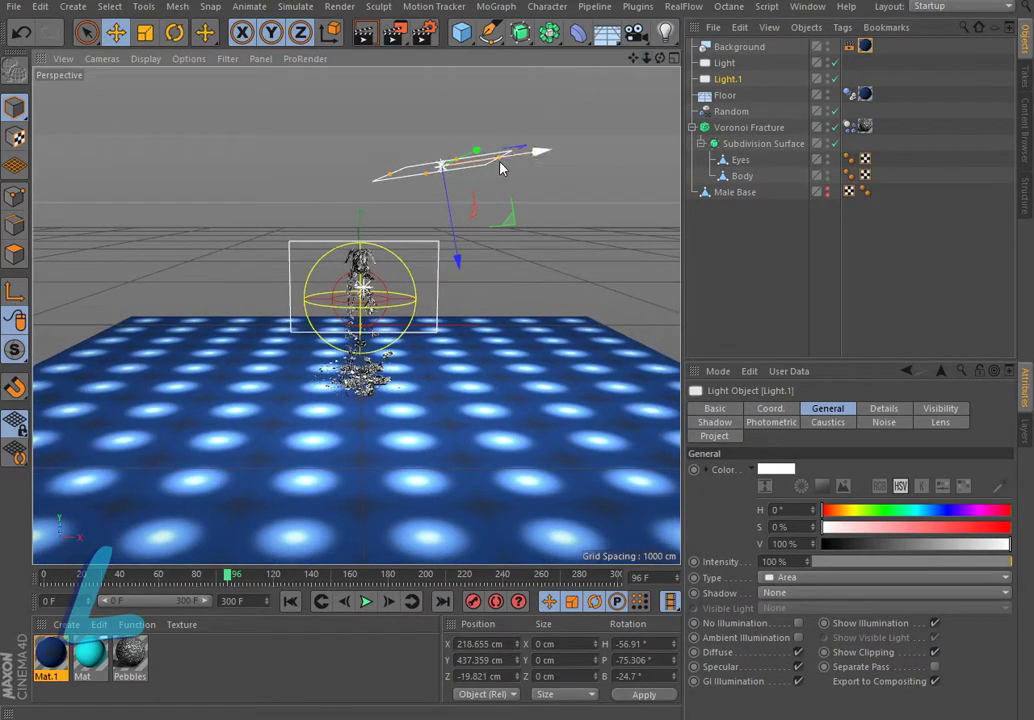
left_click(174, 32)
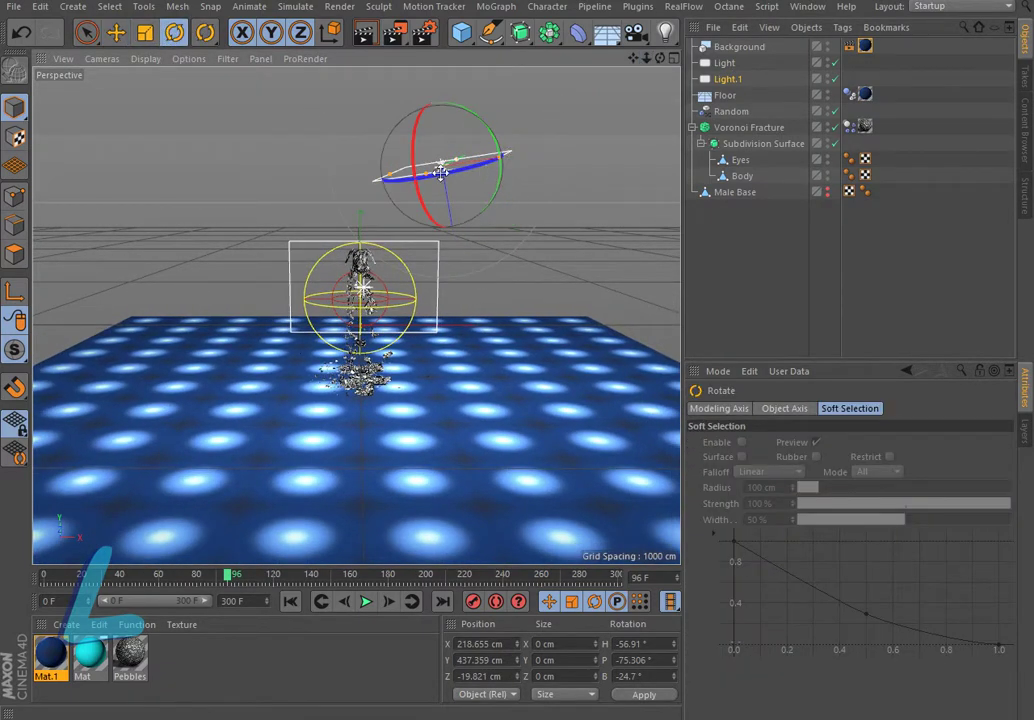
mouse_move(413, 138)
left_mouse_down()
mouse_move(502, 148)
mouse_move(492, 139)
left_mouse_up()
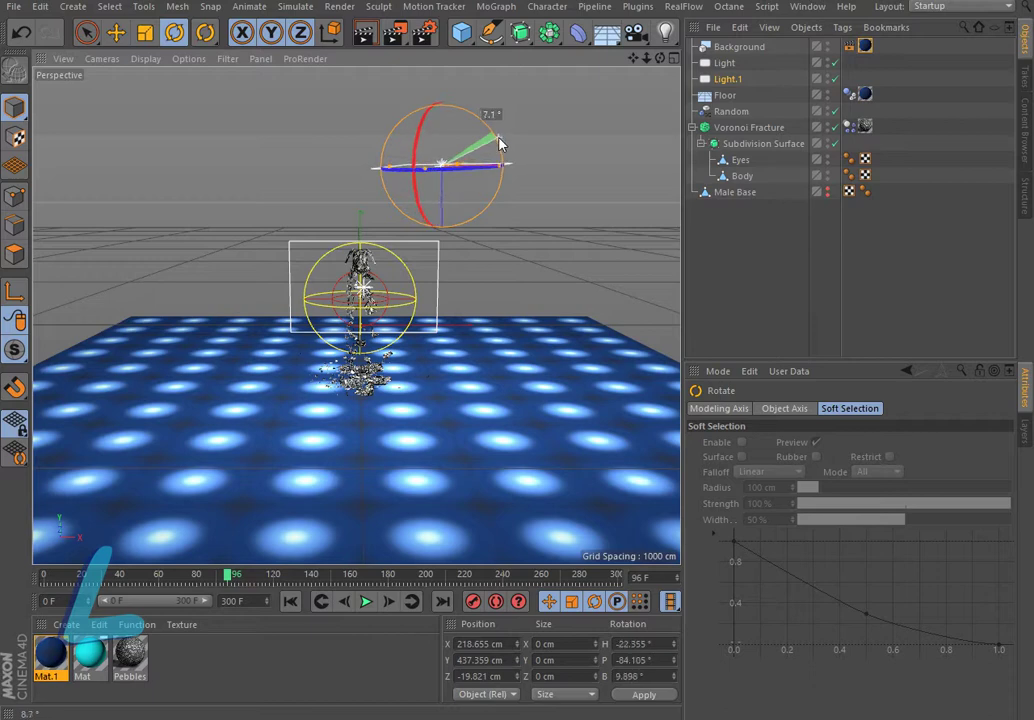
left_click(116, 32)
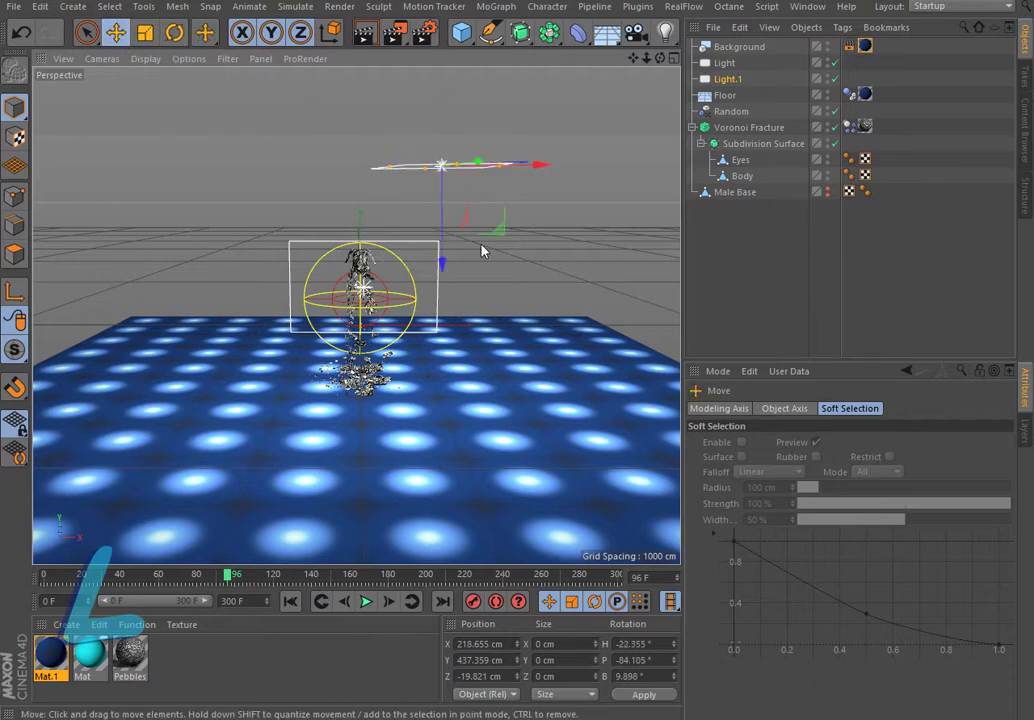
left_click_drag(474, 249, 450, 187)
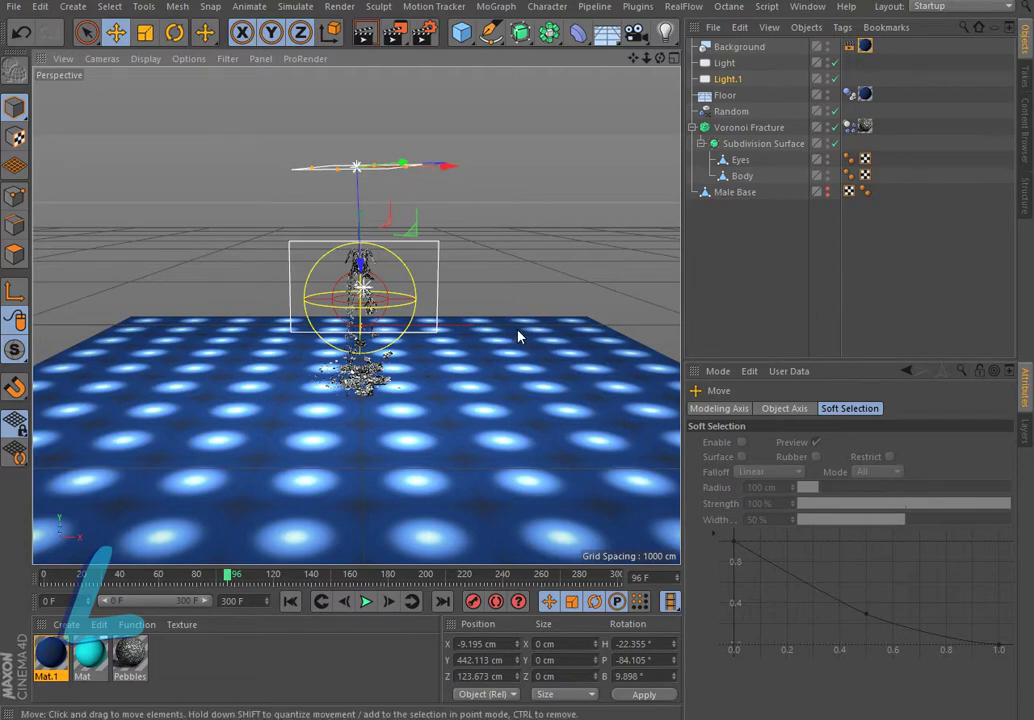
mouse_move(646, 58)
left_mouse_down()
mouse_move(730, 25)
mouse_move(3, 672)
left_mouse_up()
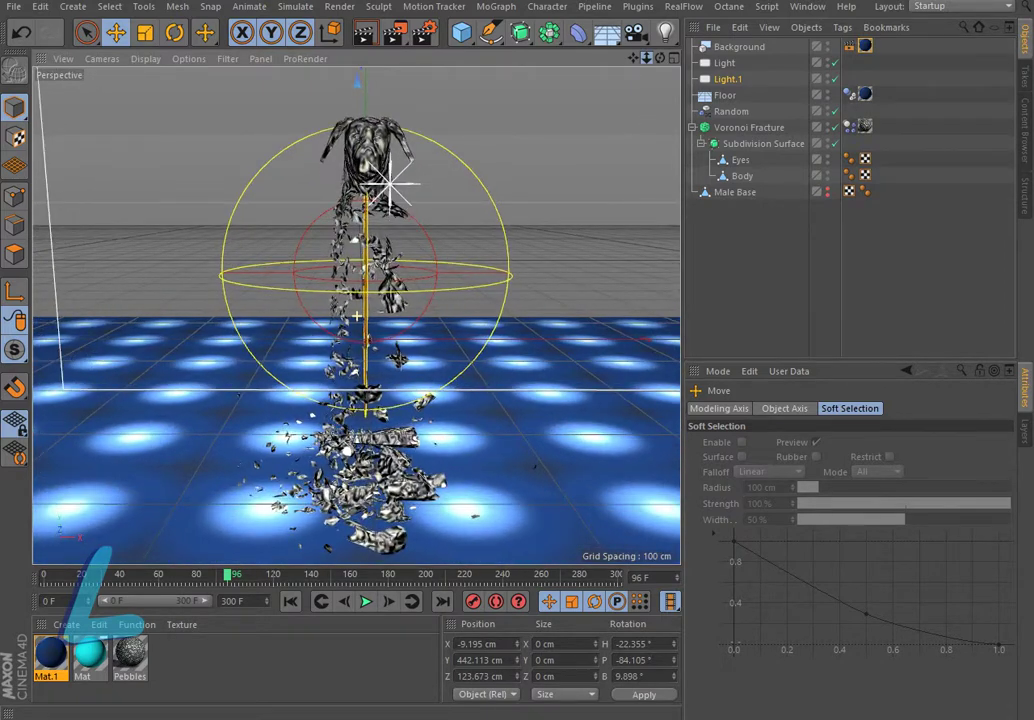
Rewind to frame 0, frame the dog, and play the fracture until frame 167
left_click(290, 601)
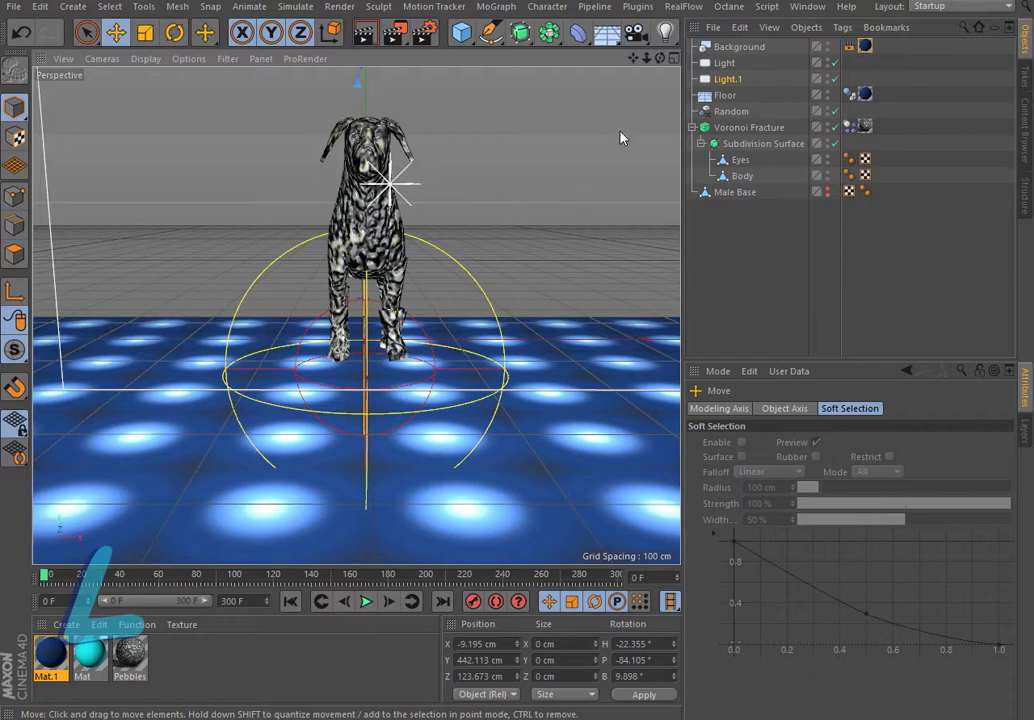
left_click_drag(646, 58, 700, 50)
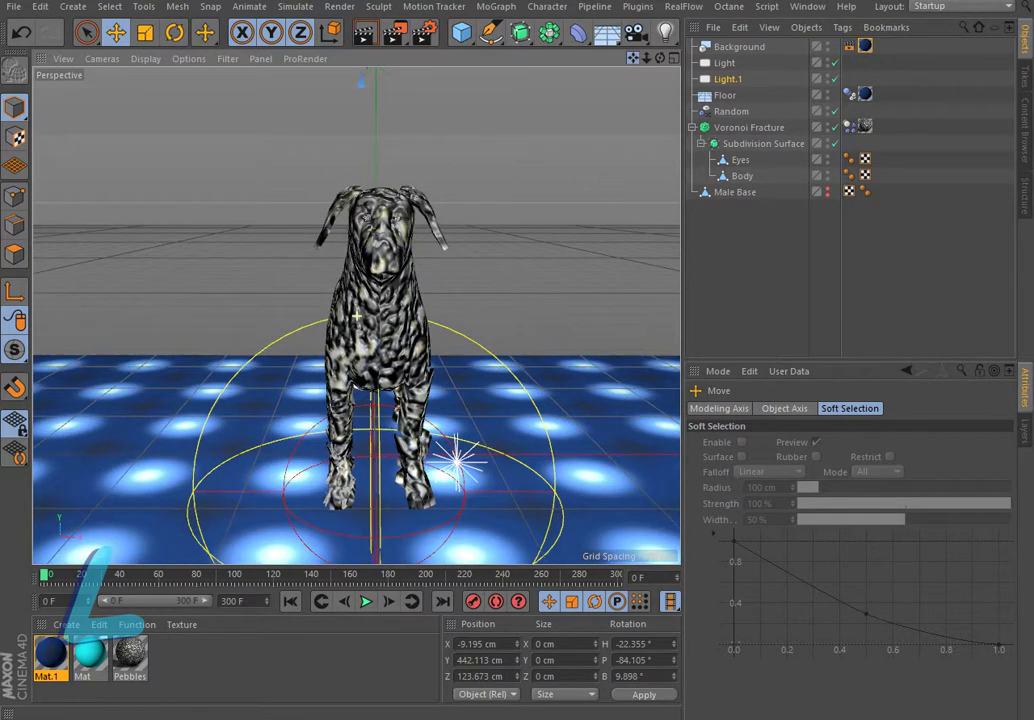
left_click_drag(641, 60, 560, 62)
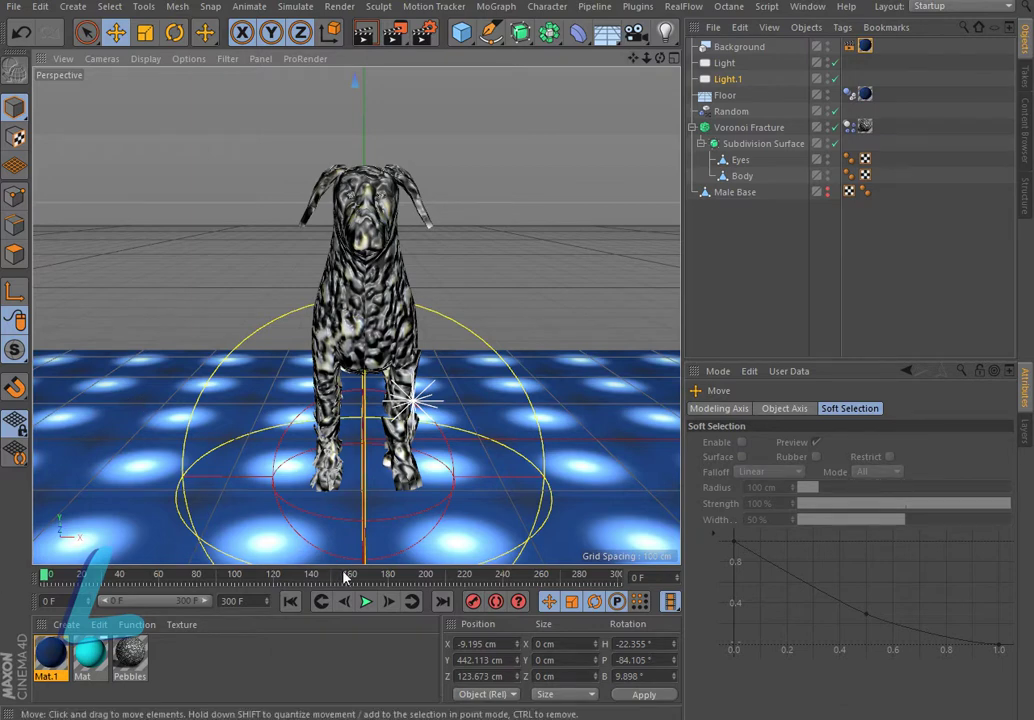
left_click(366, 601)
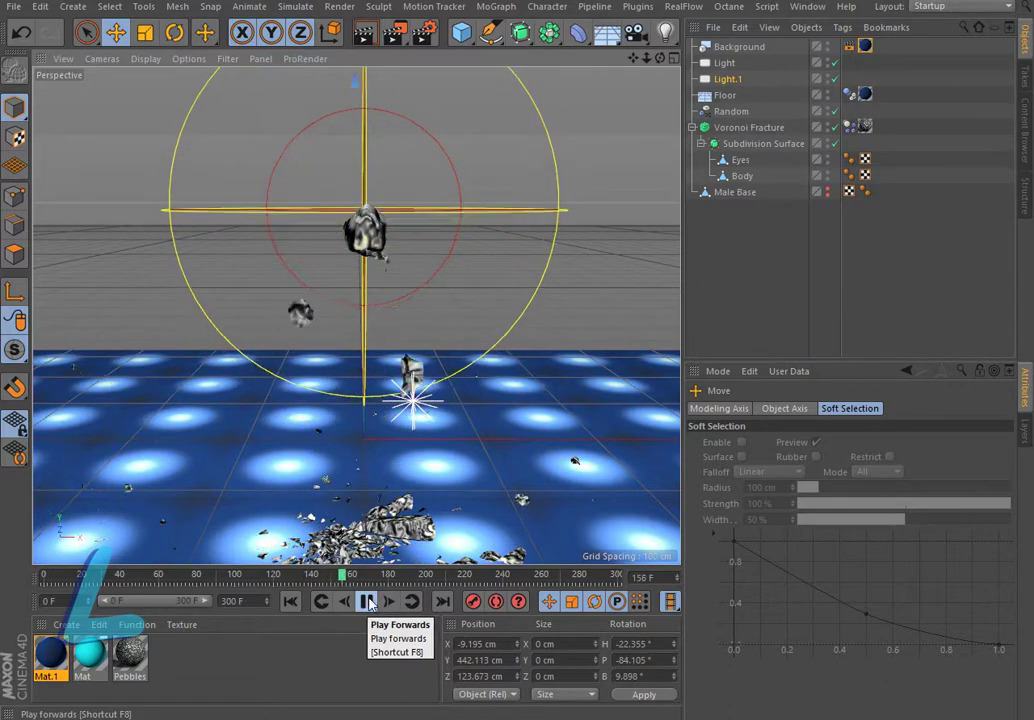
left_click(369, 602)
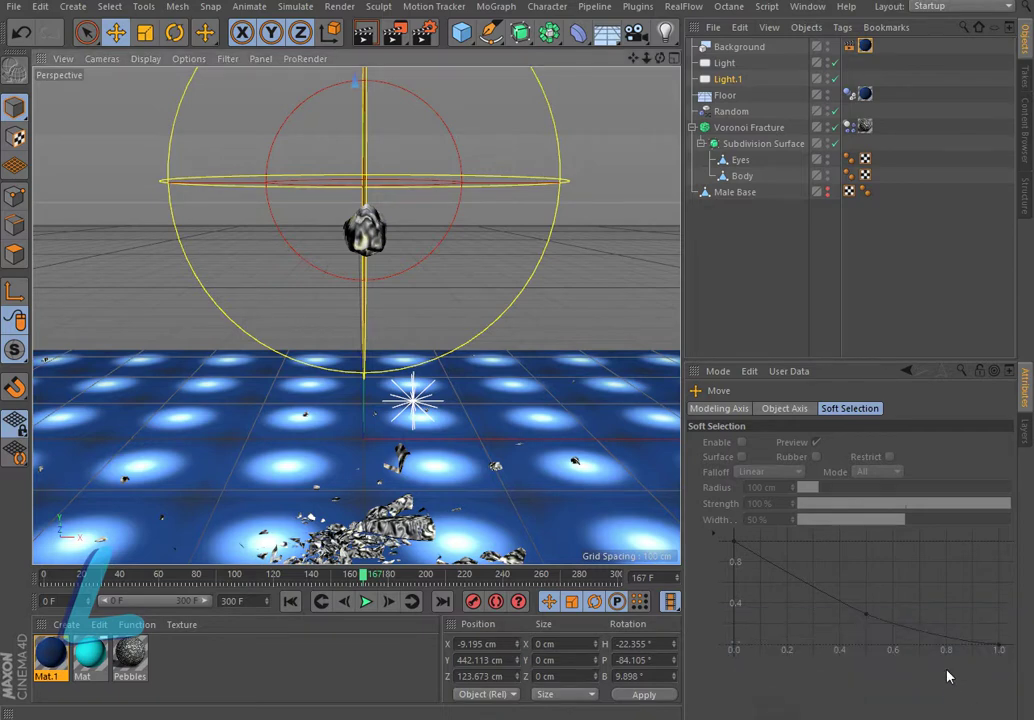
Set render output to the HDTV 1080 25 preset (1920x1080), All Frames, saved as MP4
left_click(421, 36)
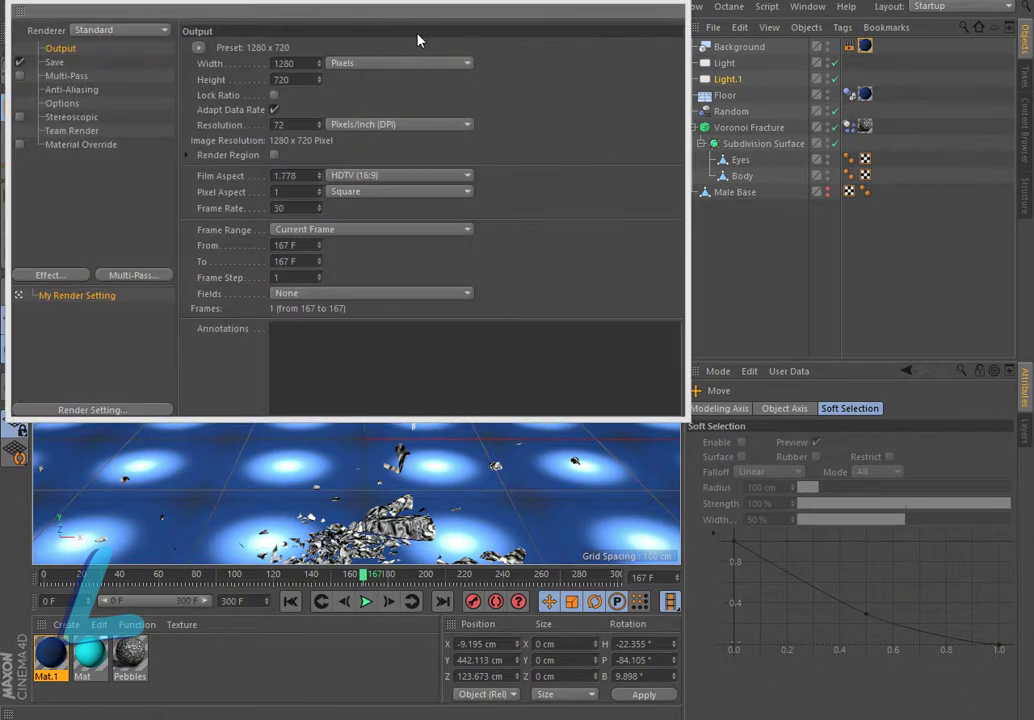
left_click(198, 47)
mouse_move(222, 96)
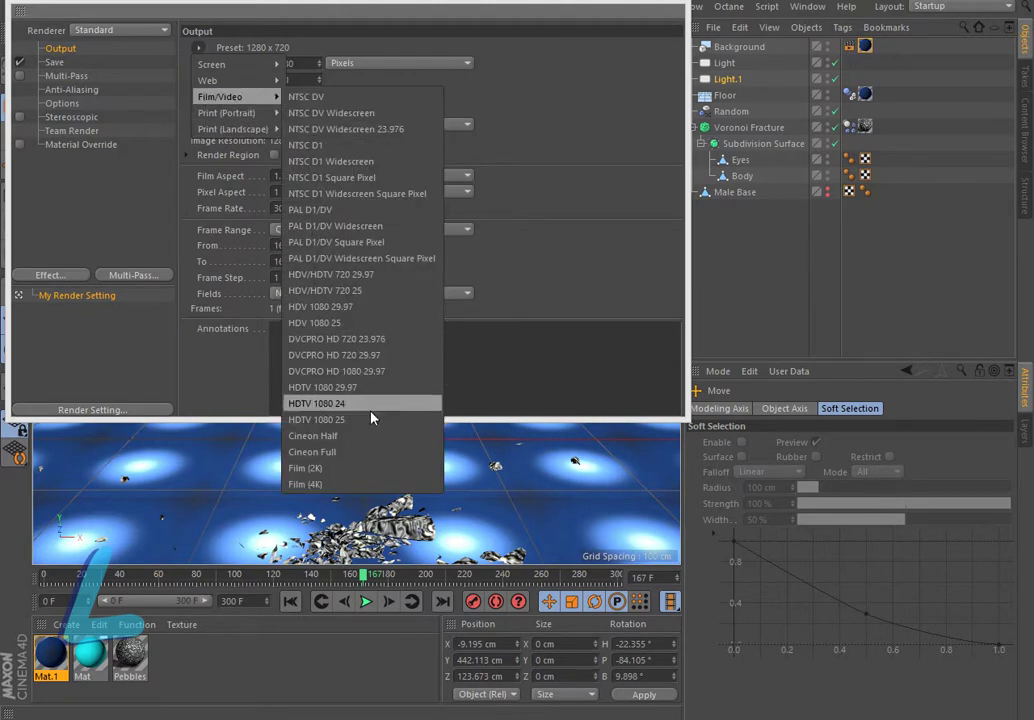
left_click(367, 421)
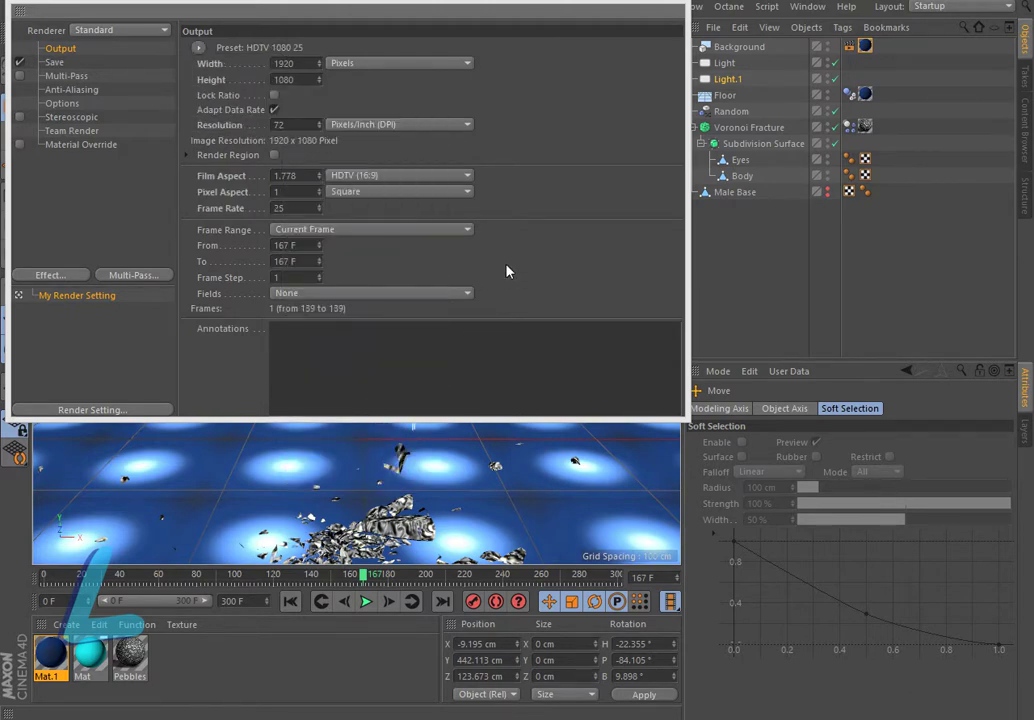
left_click(472, 231)
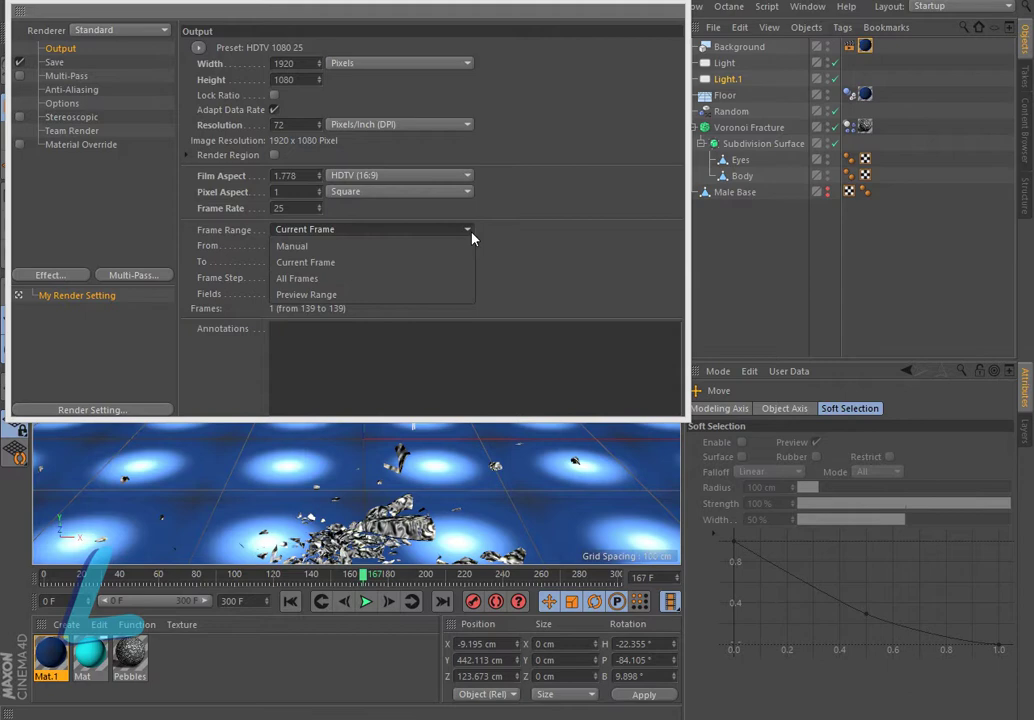
left_click(368, 279)
left_click(56, 65)
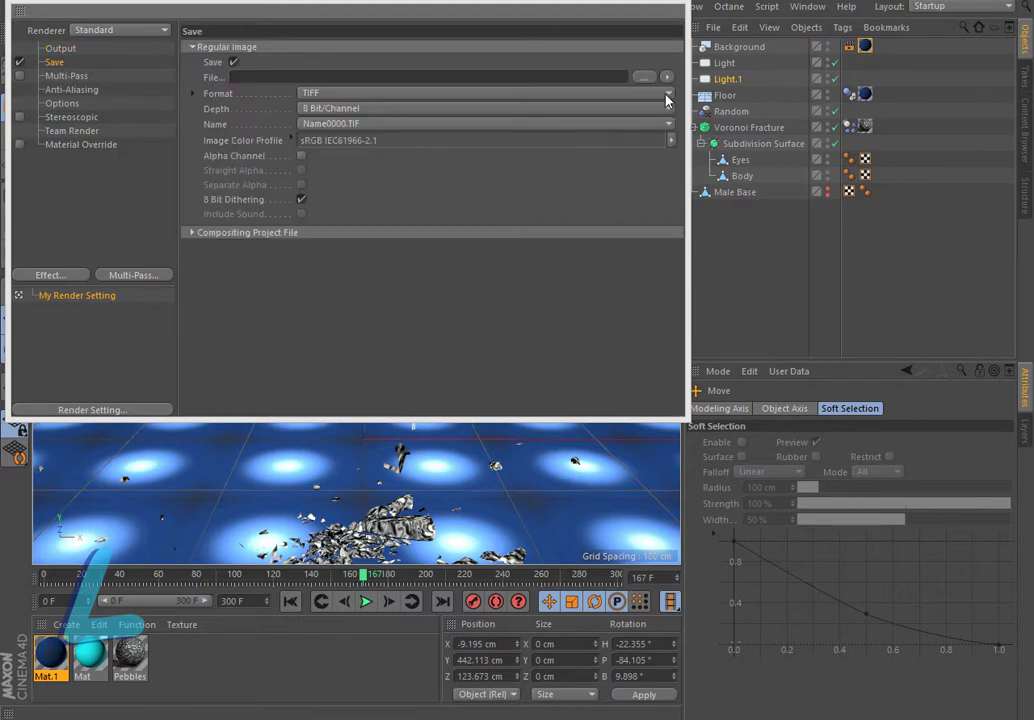
left_click(667, 93)
left_click(333, 434)
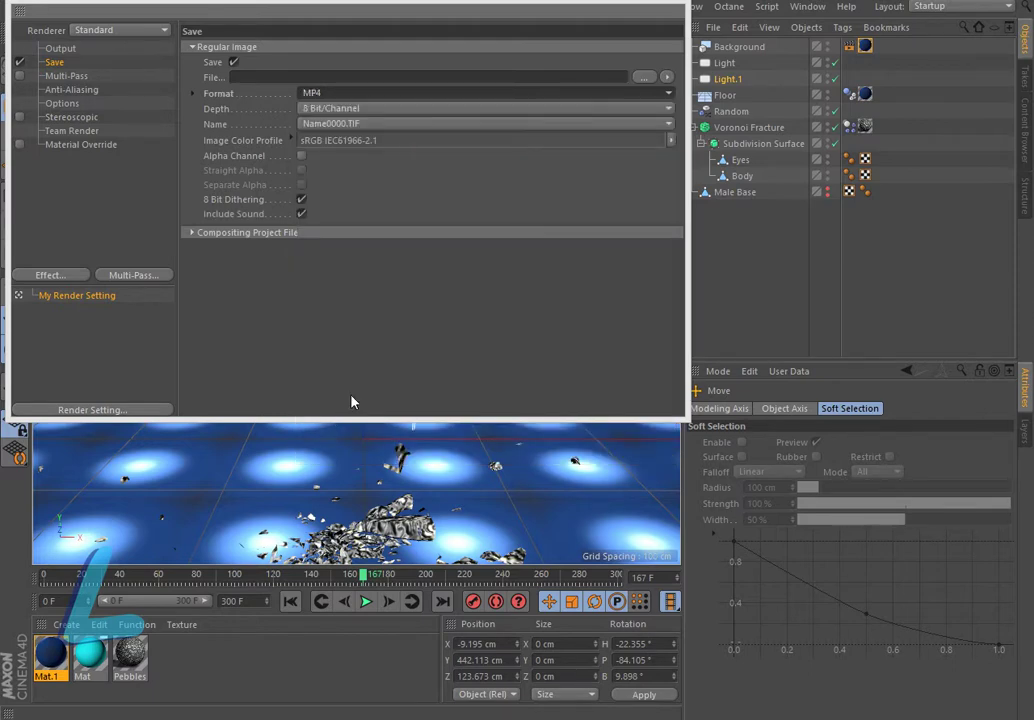
left_click(680, 3)
Render all 251 frames at 1920x1080 to the Picture Viewer, continuing without a saved file
left_click_drag(398, 34, 394, 38)
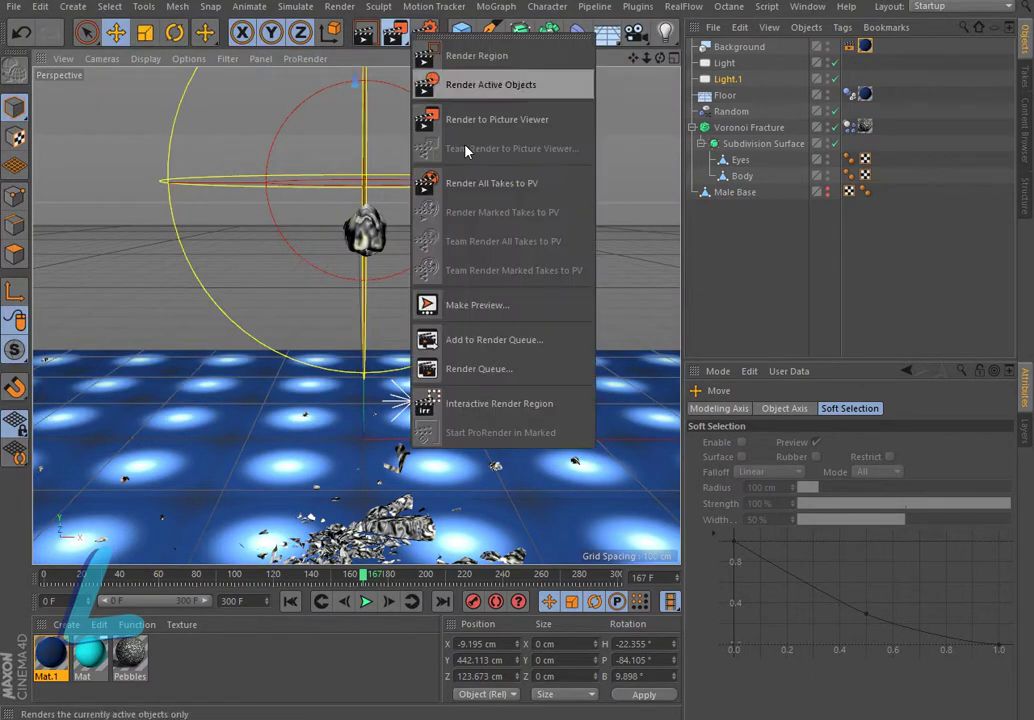
left_click(394, 38)
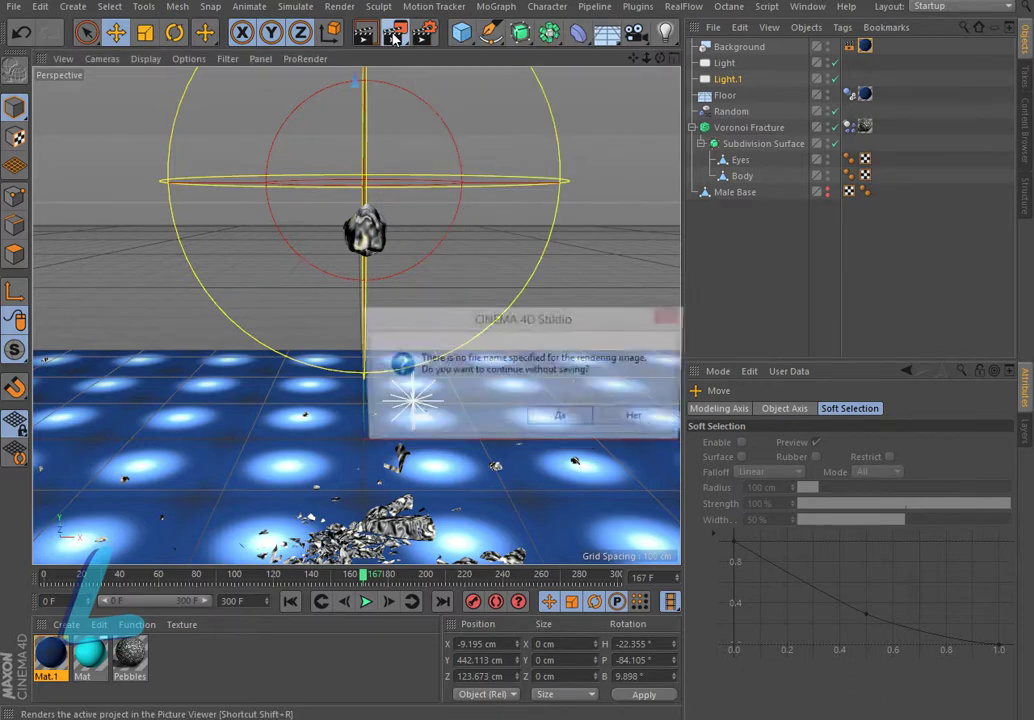
left_click(561, 420)
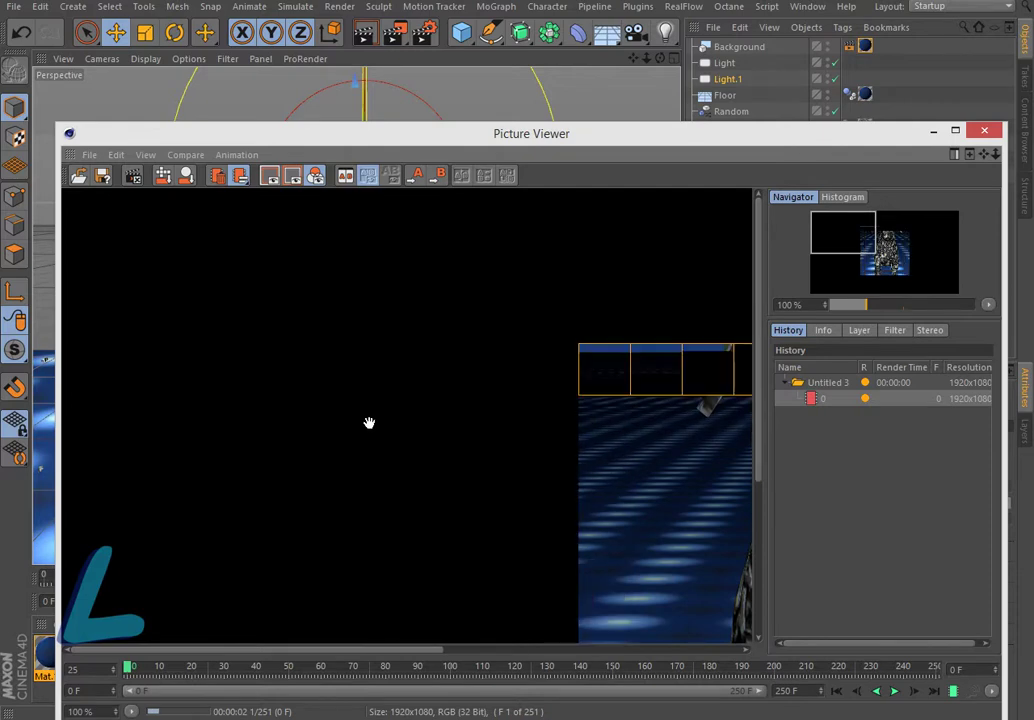
scroll(369, 428, "down", 2)
scroll(369, 432, "down", 1)
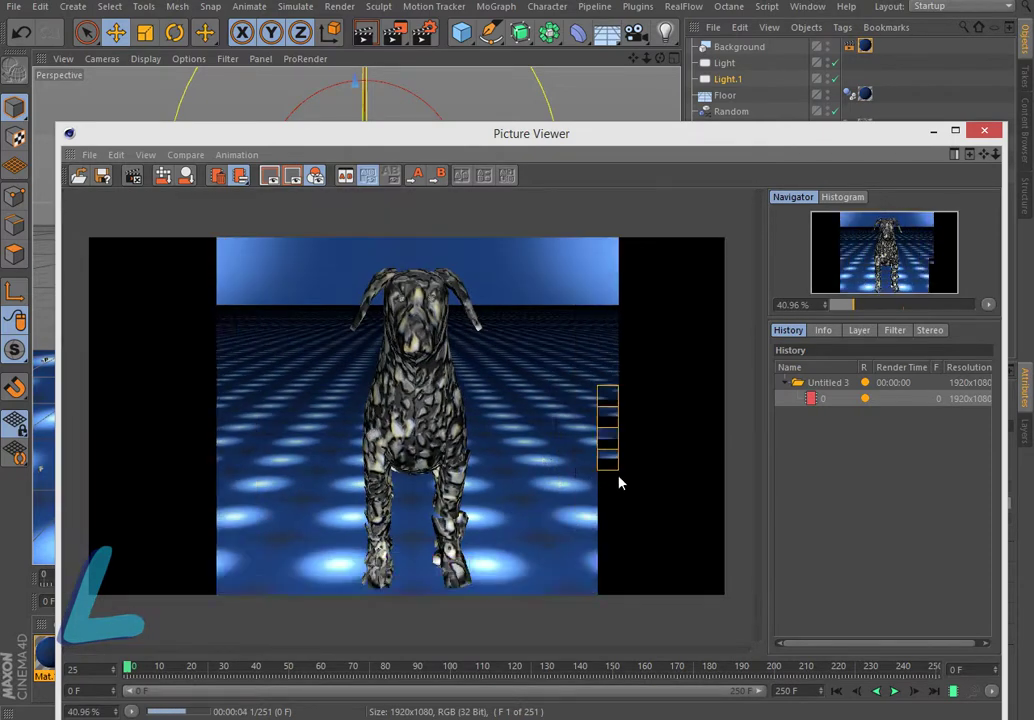